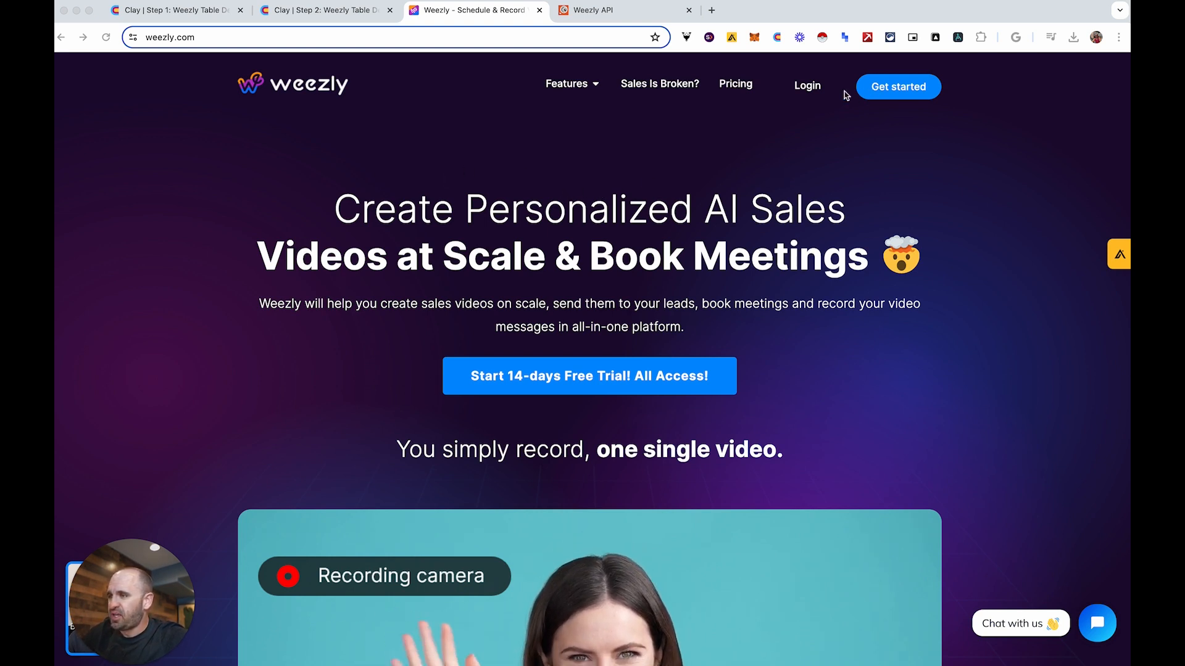
# Log in to the Weezly account and go to its dynamic videos.
pyautogui.click(807, 92)
pyautogui.click(808, 92)
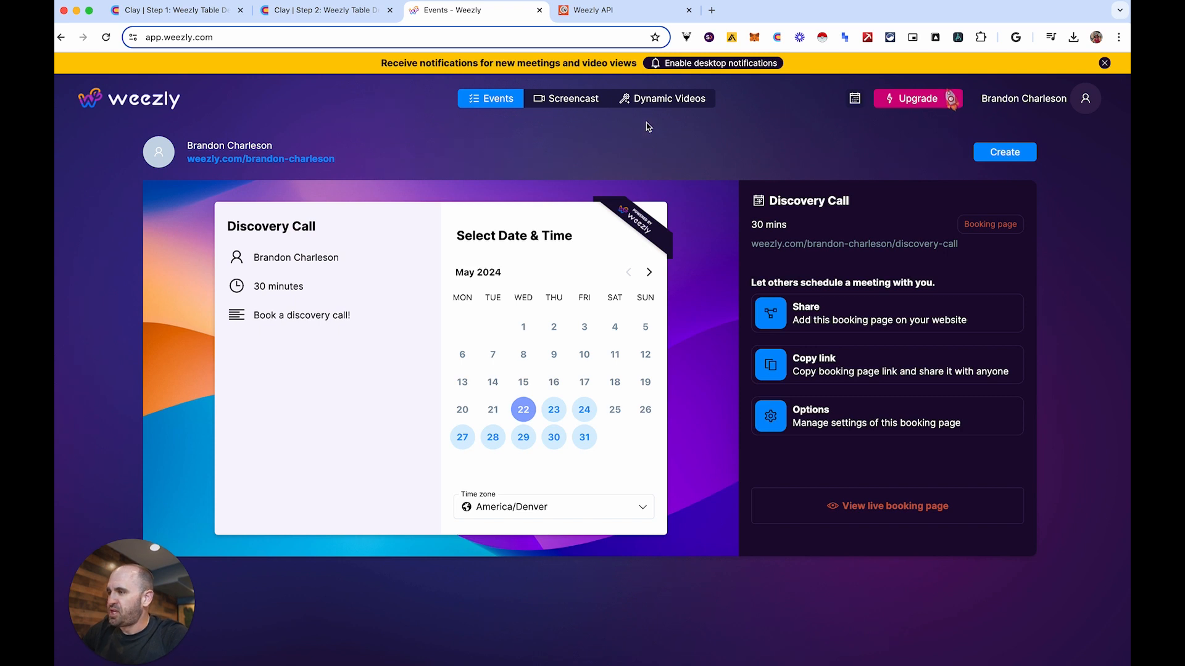
pyautogui.click(667, 102)
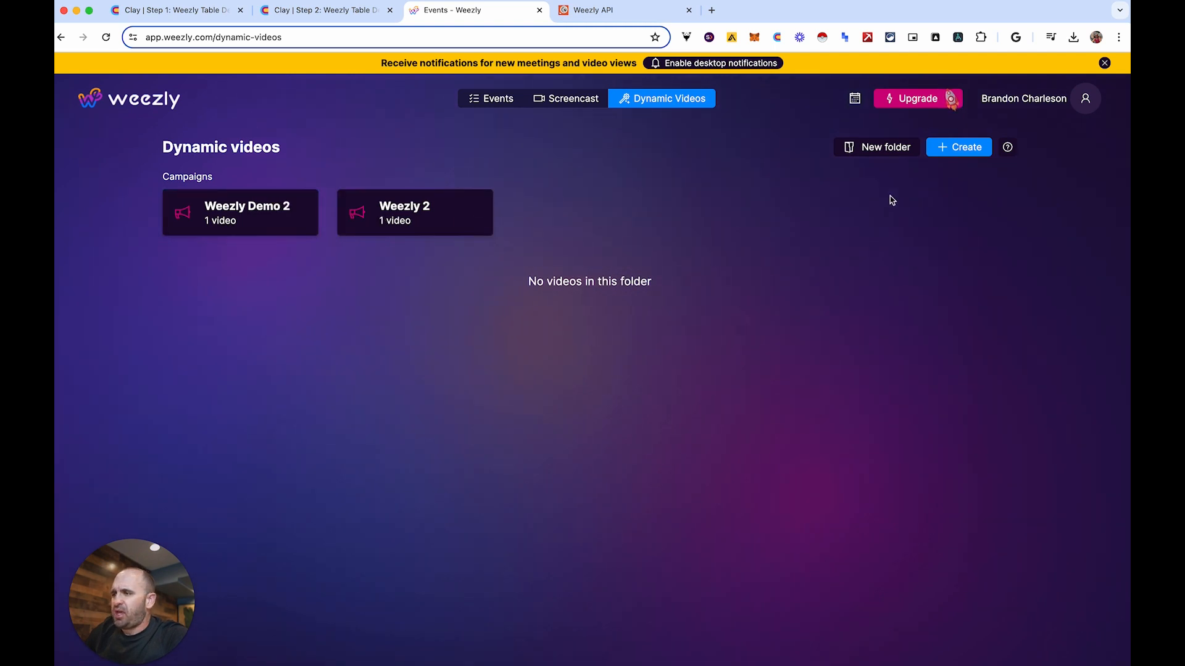
# Start a new unlimited-videos campaign, name it "Weezly Demo 3" and continue to the video message selection.
pyautogui.click(961, 154)
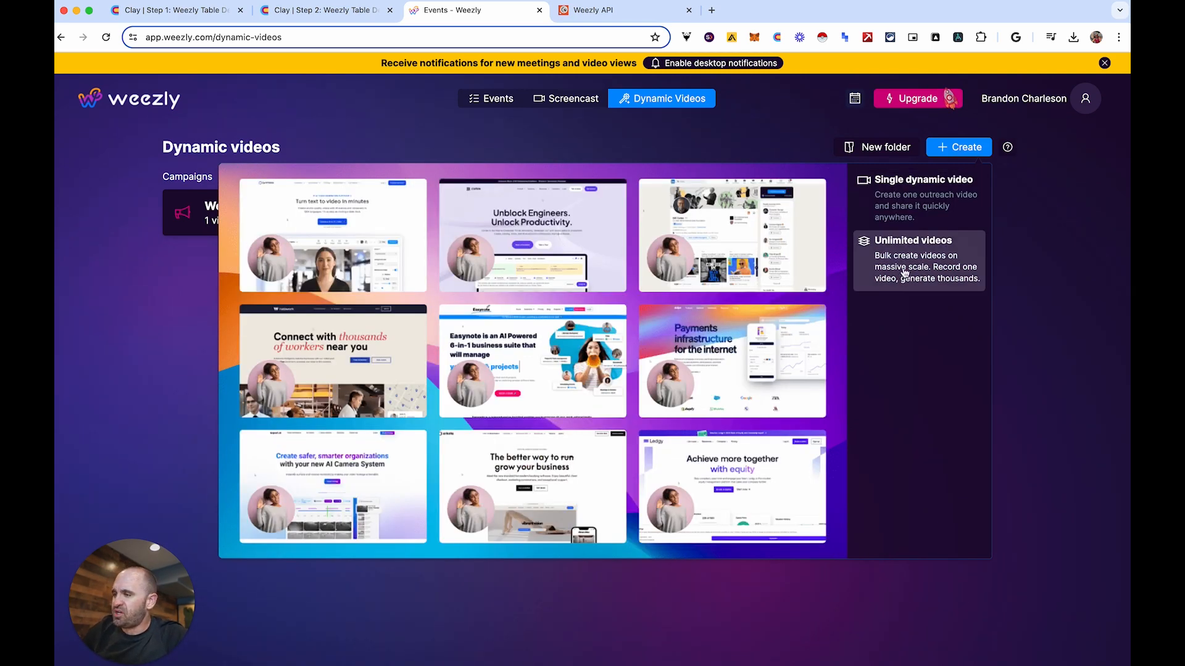
pyautogui.click(904, 272)
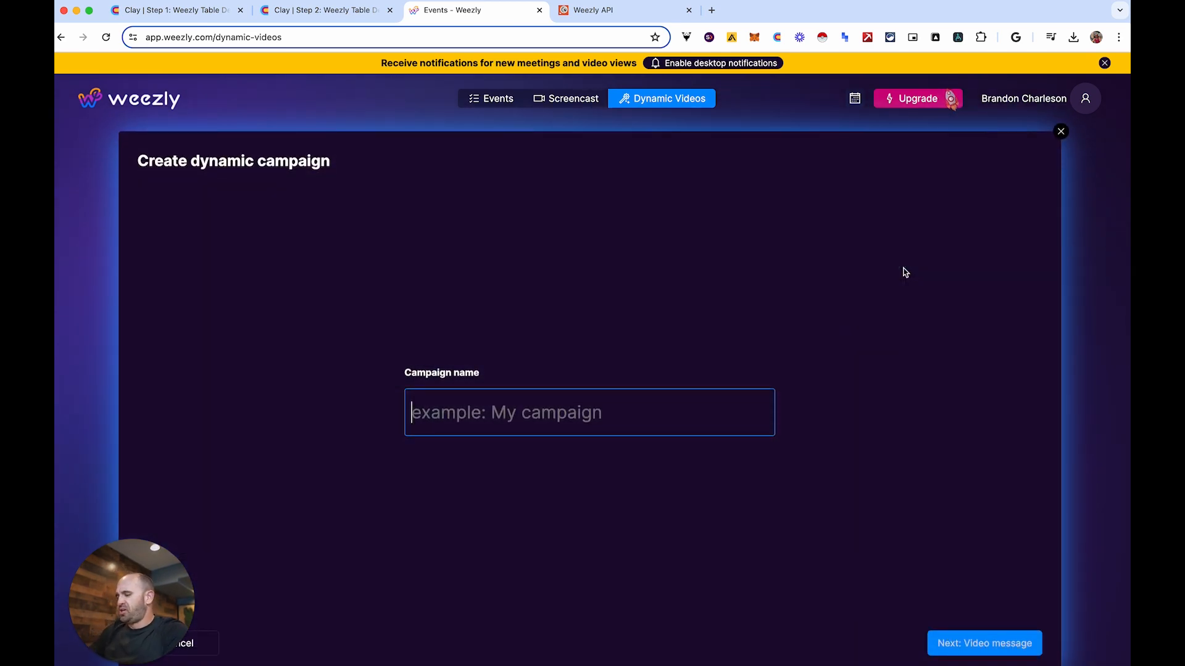
pyautogui.write('e')
pyautogui.press('BackSpace')
pyautogui.write('Weez')
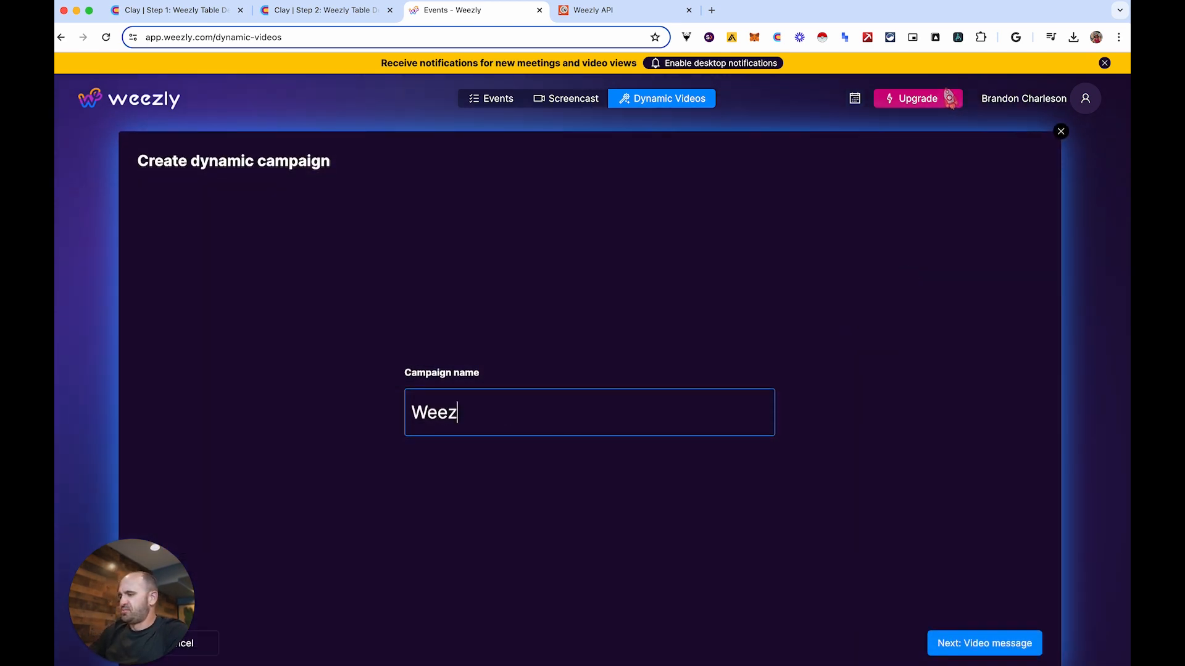
pyautogui.write('ly Demo 3')
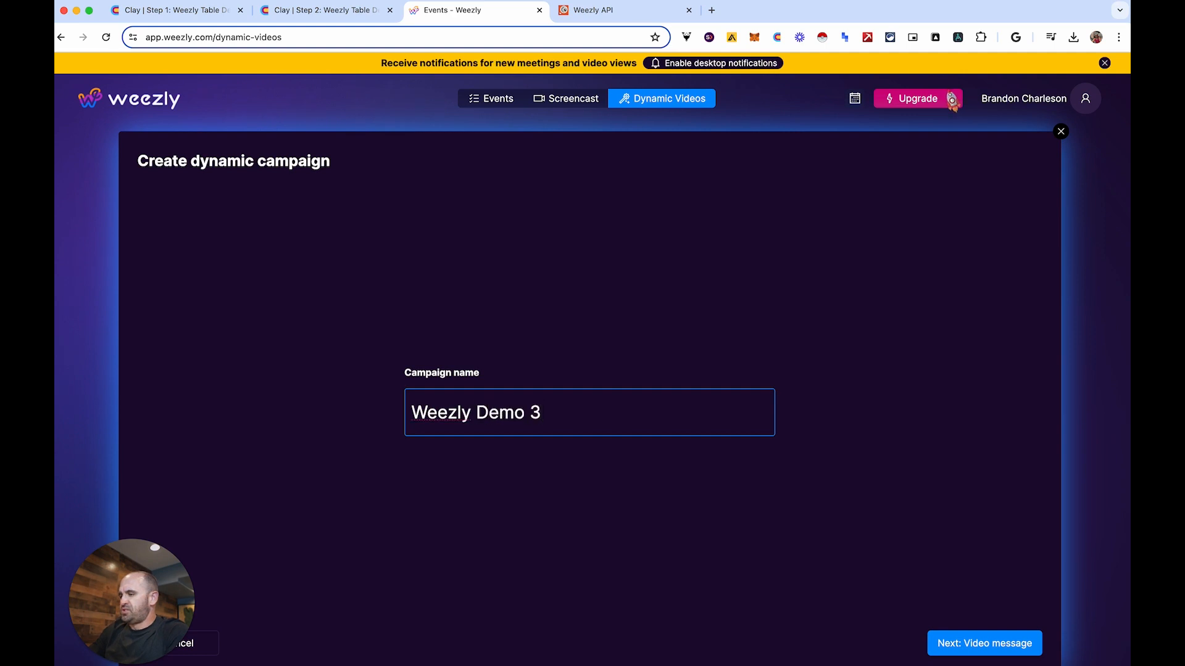
pyautogui.click(972, 642)
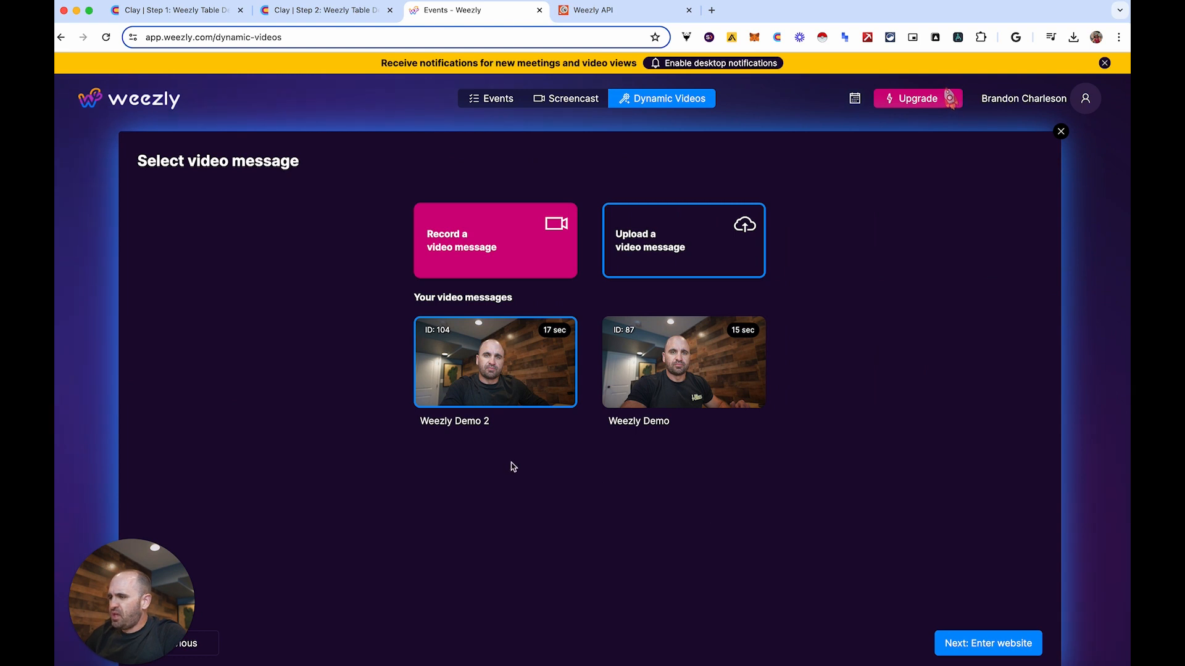
# Use the "Weezly Demo 2" recording as the campaign's video message and continue to inserting items.
pyautogui.moveTo(684, 377)
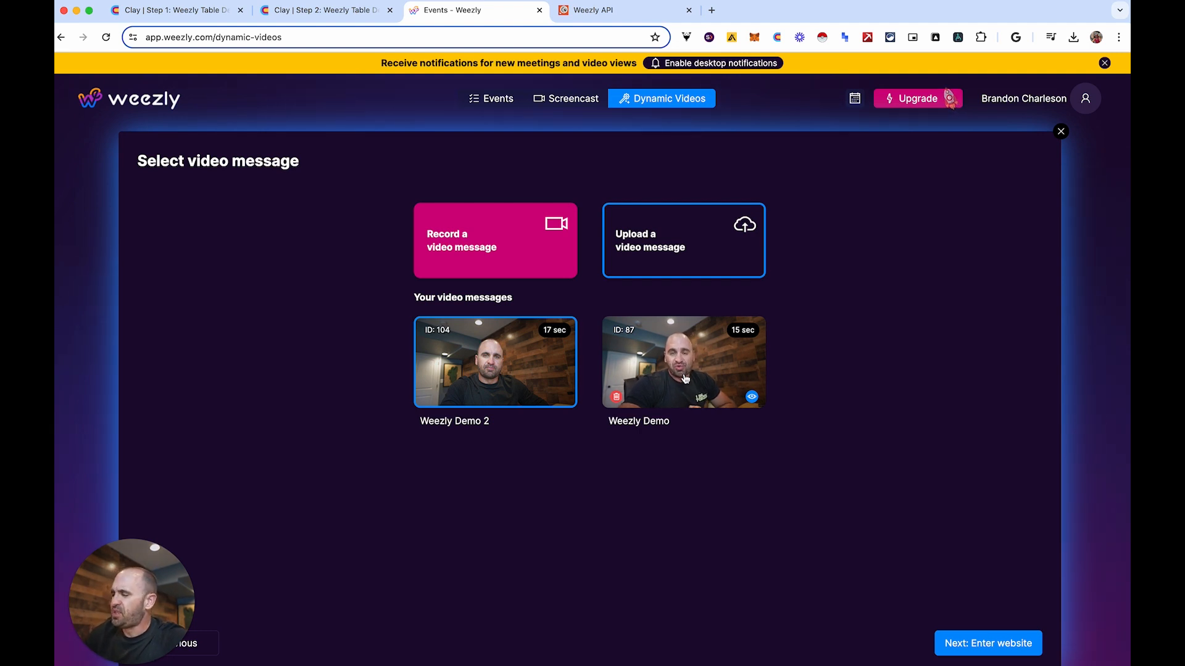
pyautogui.moveTo(494, 376)
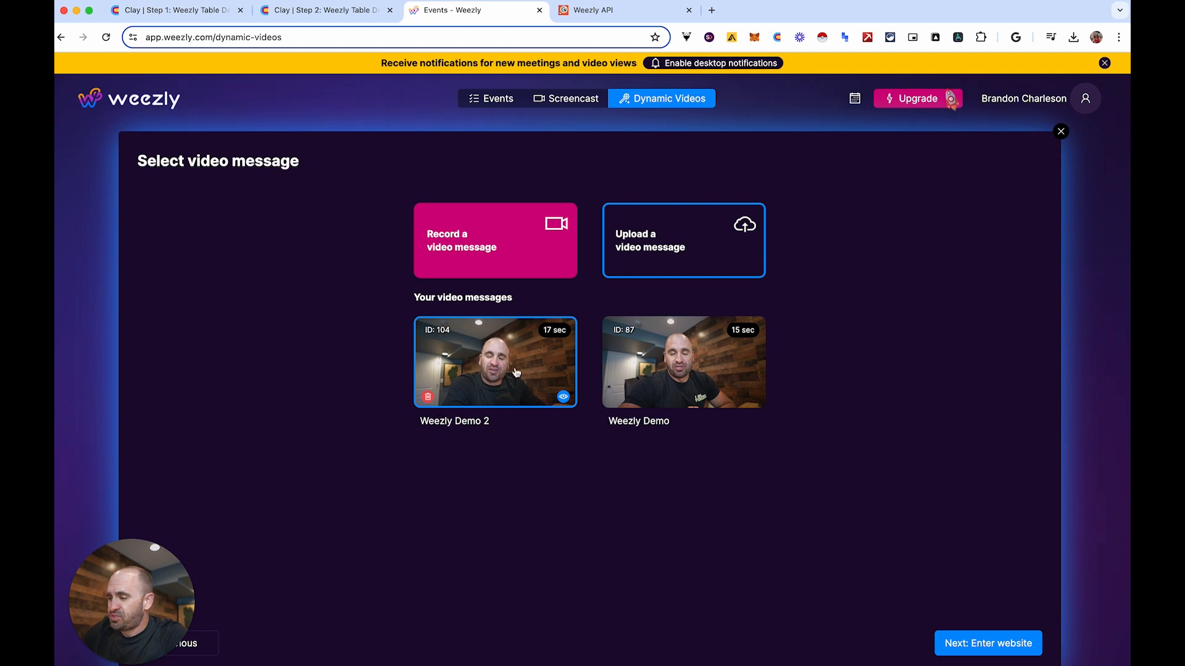
pyautogui.click(1002, 646)
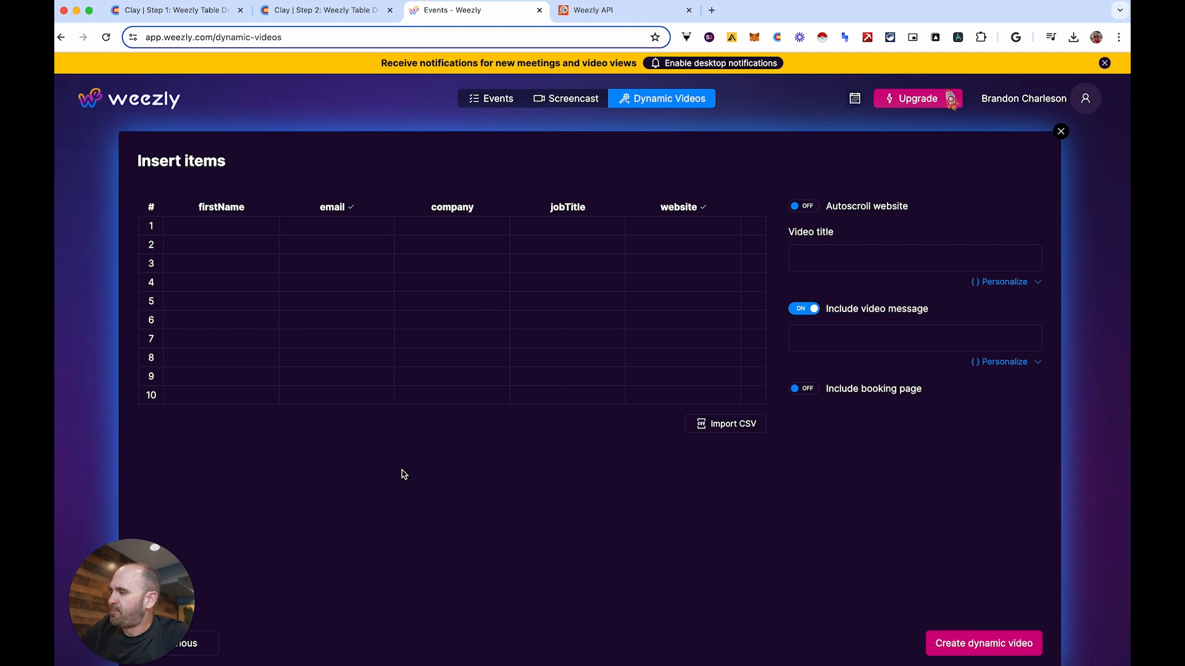
# Set the video title to "Hi" followed by the personalized variable {{firstName | there}}.
pyautogui.click(409, 240)
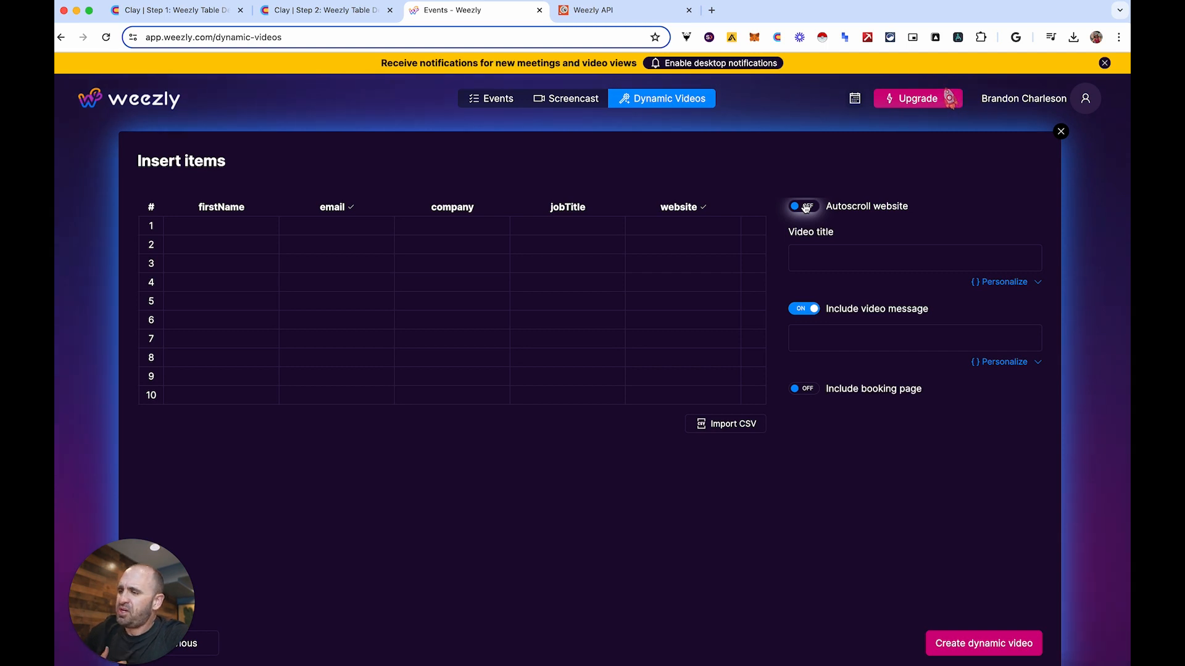
pyautogui.click(819, 261)
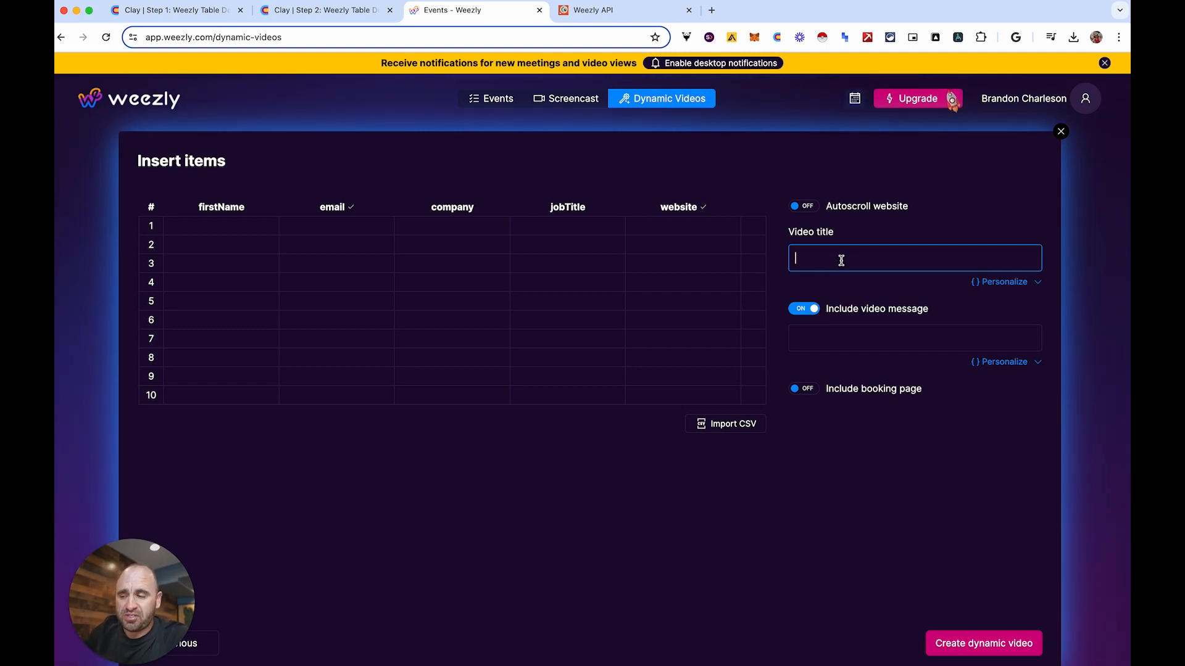
pyautogui.click(854, 335)
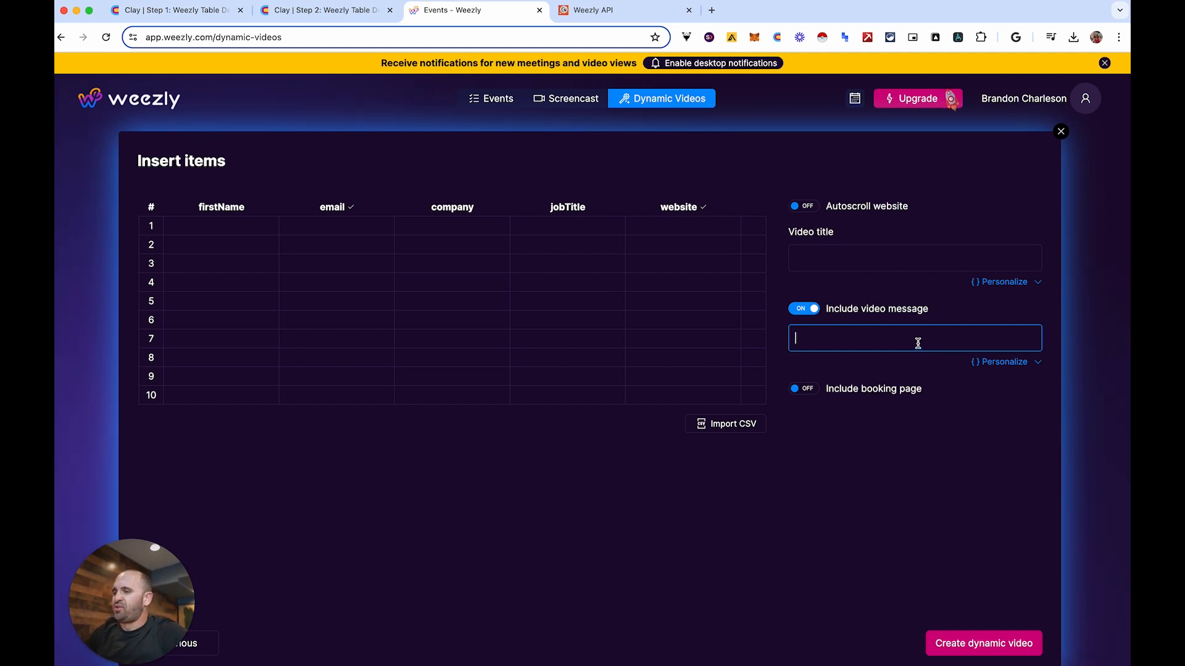
pyautogui.click(854, 260)
pyautogui.write('Hi')
pyautogui.click(1001, 285)
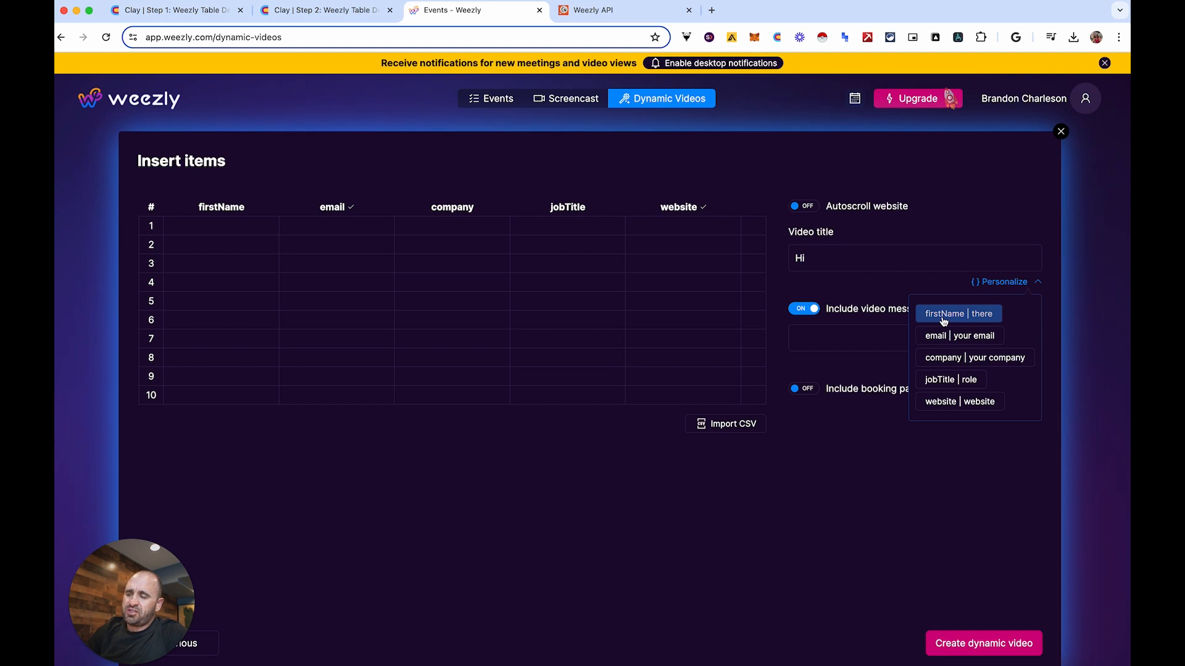
pyautogui.click(975, 319)
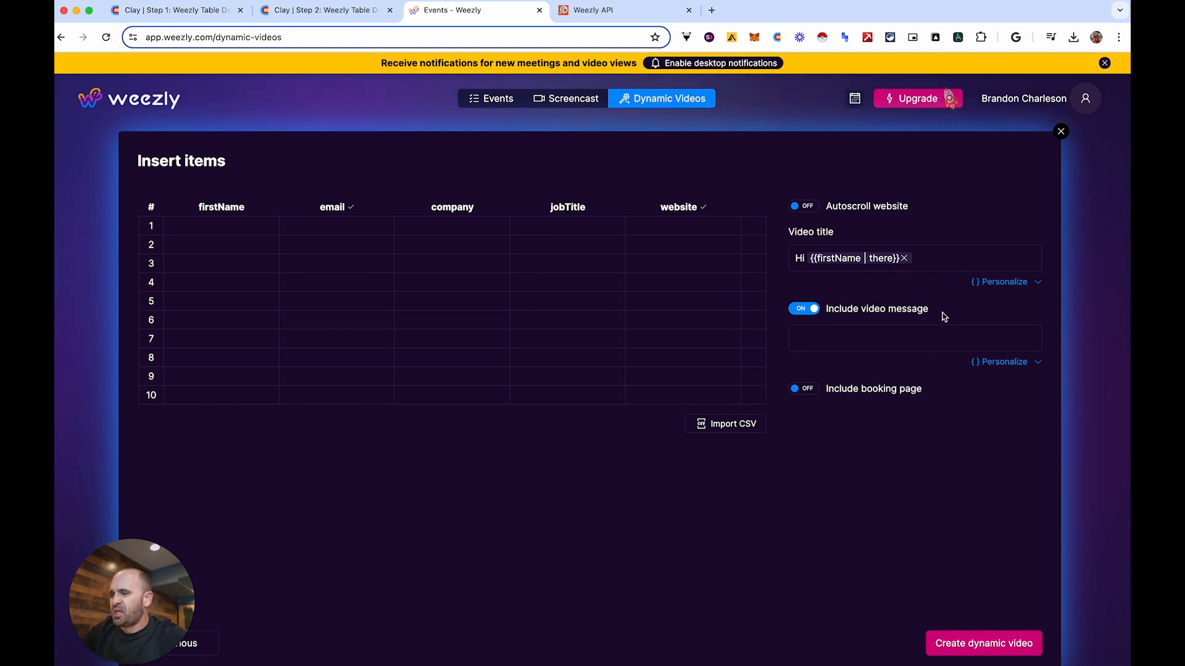
# Set the included video message text to "Hello" followed by the variable {{firstName | there}}.
pyautogui.click(930, 344)
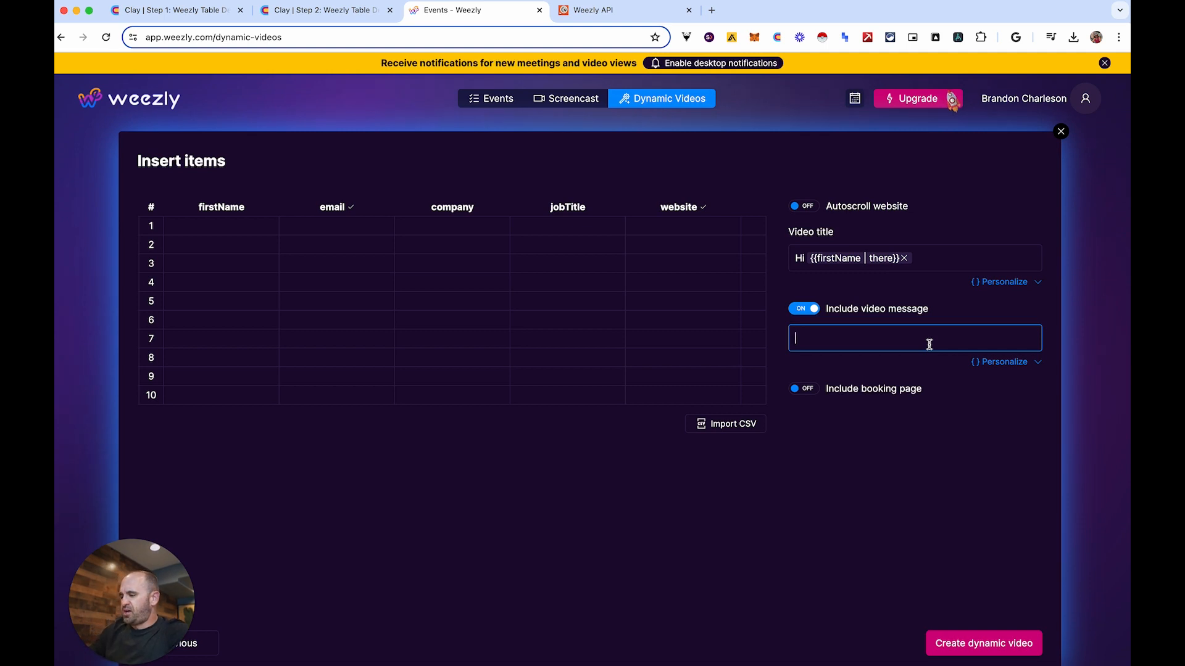
pyautogui.write('Hello')
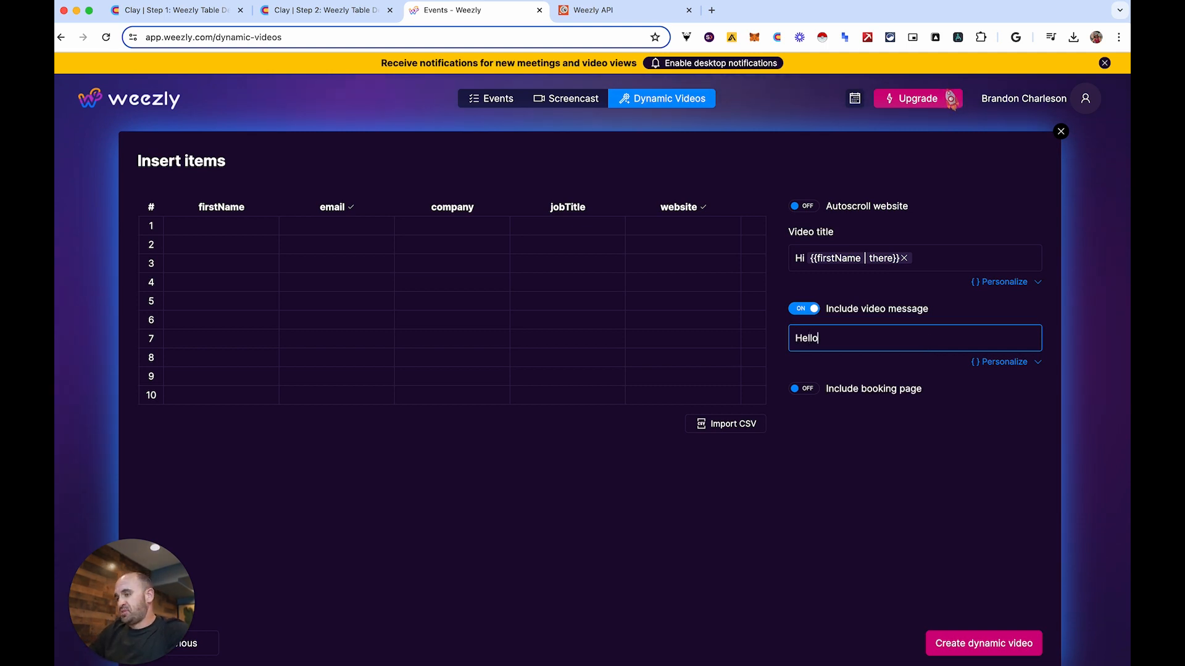
pyautogui.click(1000, 366)
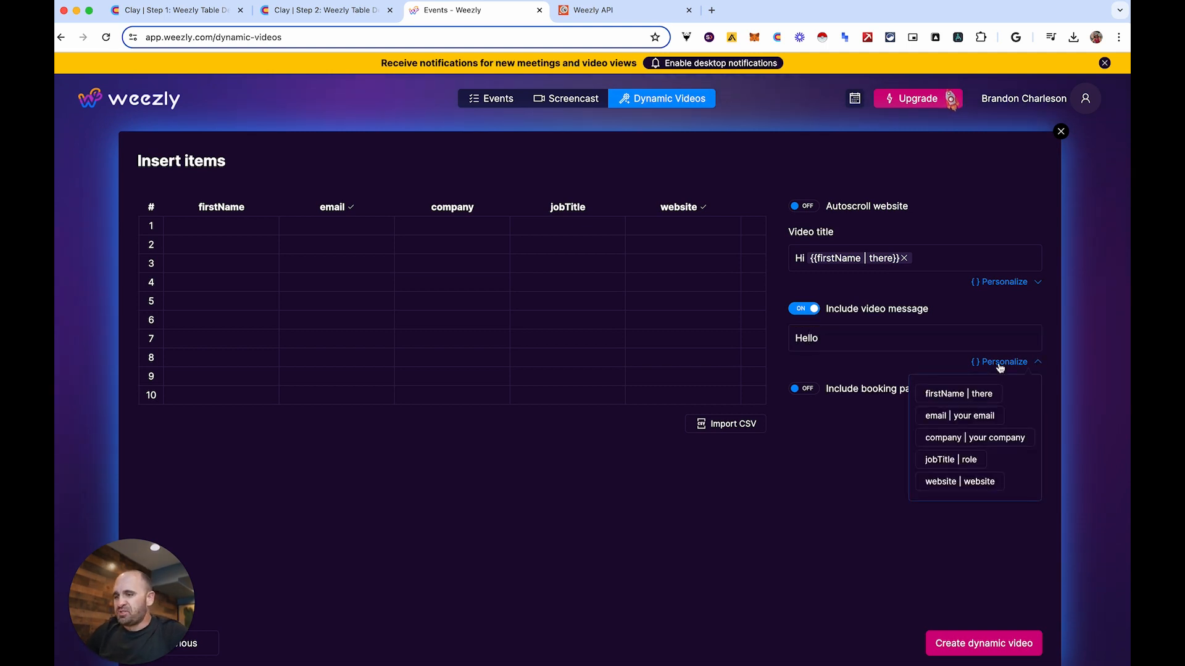
pyautogui.click(952, 395)
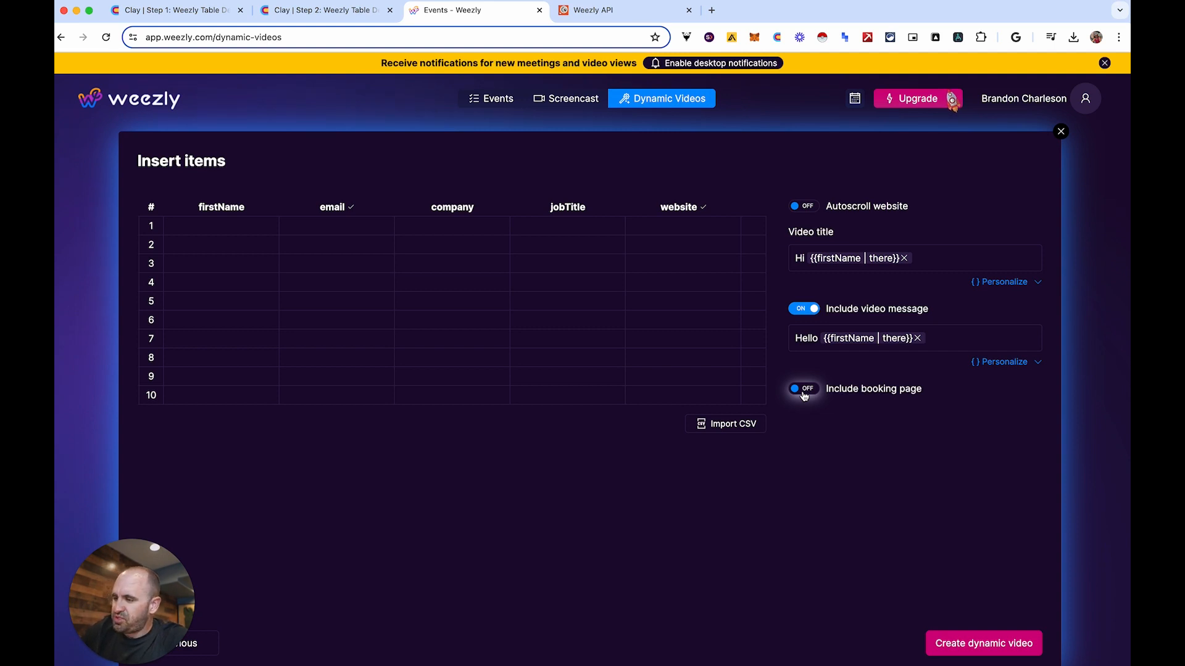
# Include the Discovery Call booking page and create the dynamic video campaign with an empty prospect table.
pyautogui.click(804, 390)
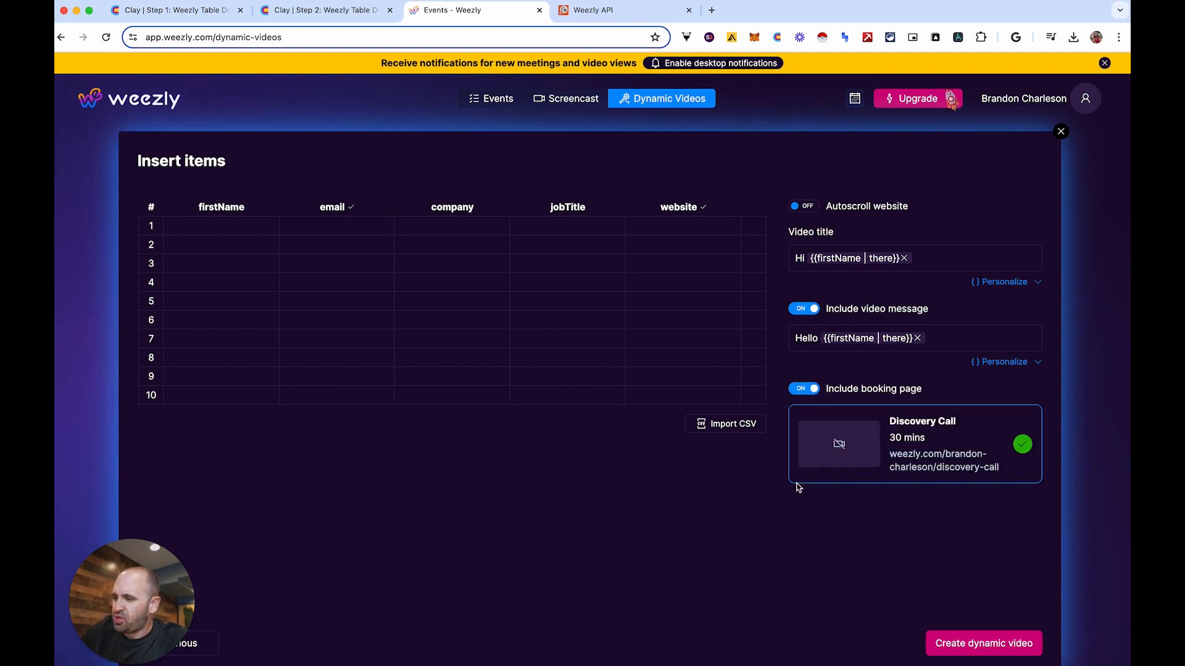
pyautogui.click(954, 645)
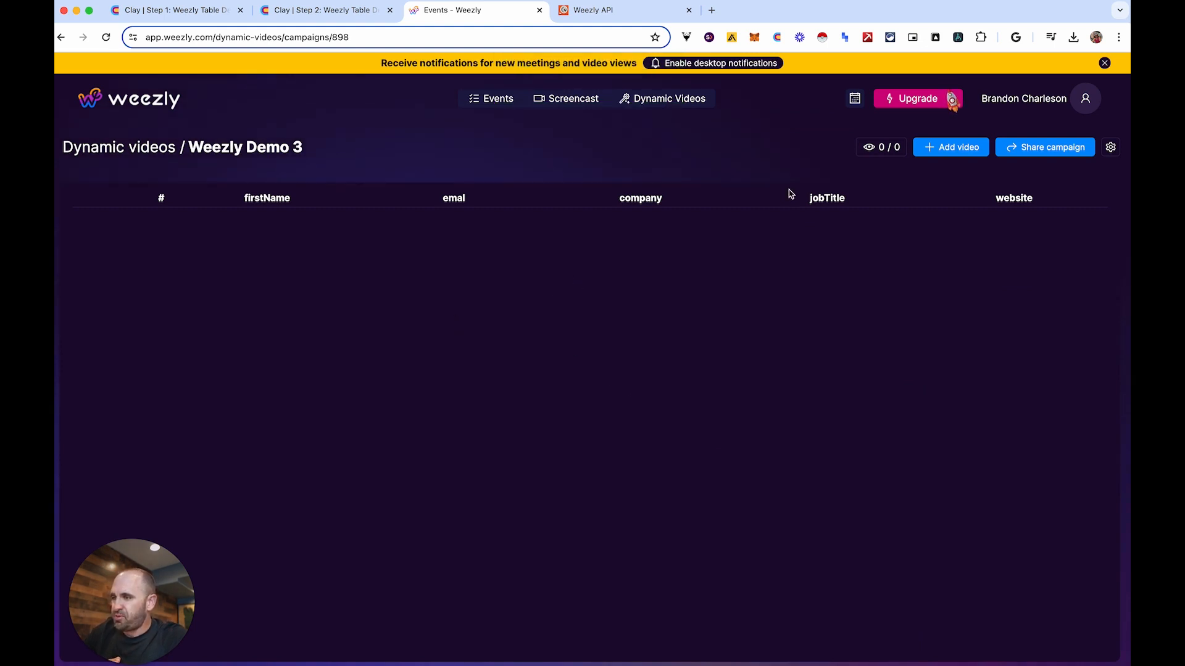
# Open the API credentials in the account settings.
pyautogui.click(1079, 102)
pyautogui.click(1079, 102)
pyautogui.click(1083, 110)
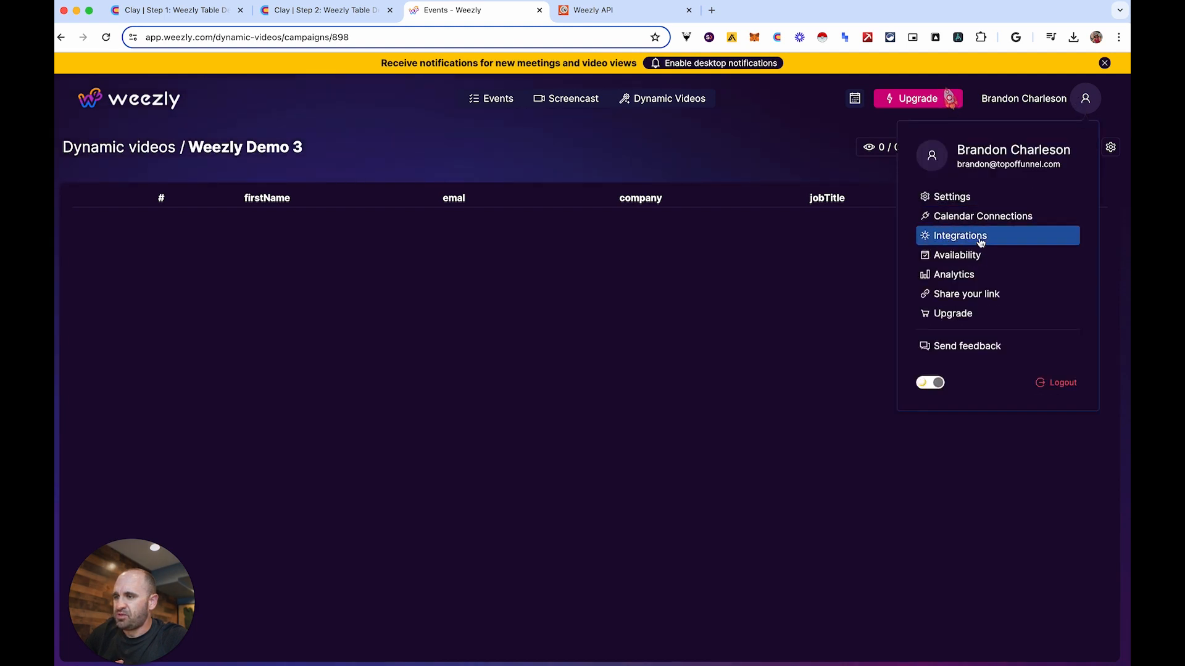
pyautogui.click(960, 200)
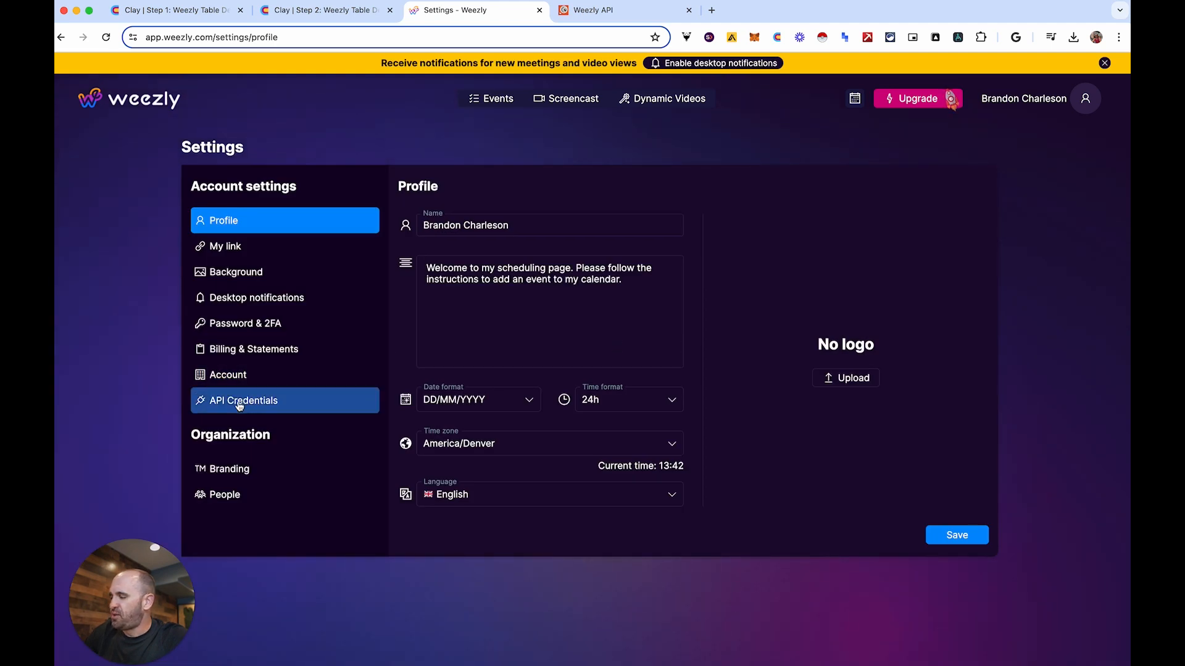
pyautogui.click(240, 405)
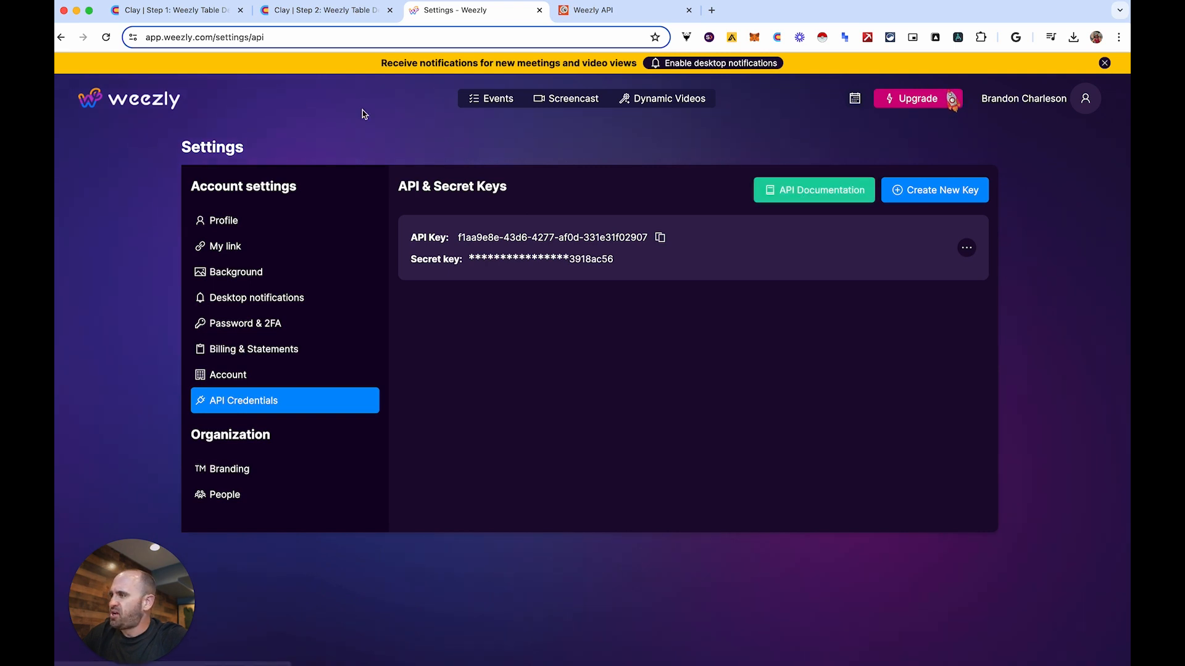
# Switch to the Weezly API documentation, expand the Campaign and Single folders, and open the "Add videos to campaign" request.
pyautogui.click(611, 9)
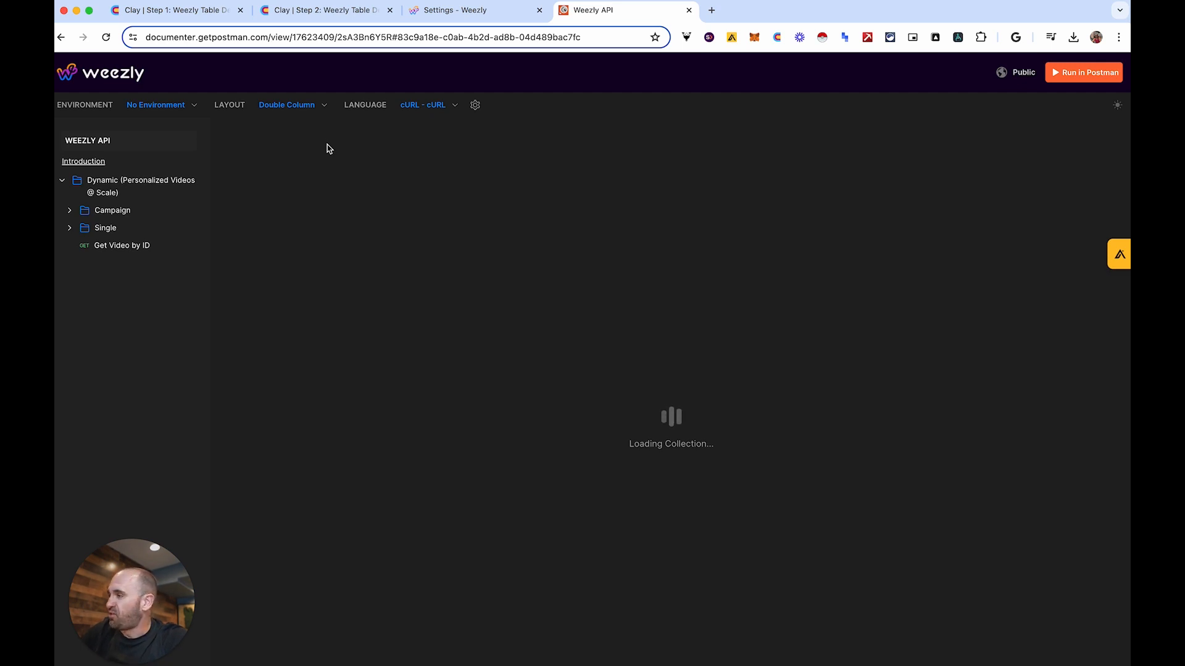
pyautogui.click(104, 215)
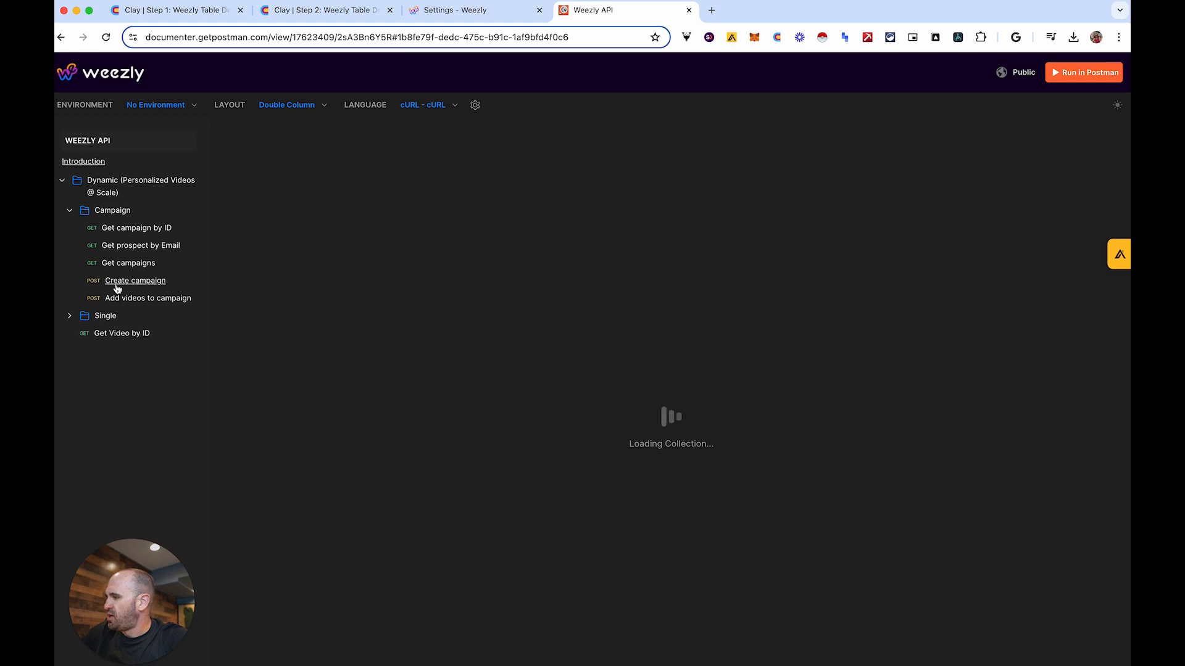
pyautogui.click(103, 317)
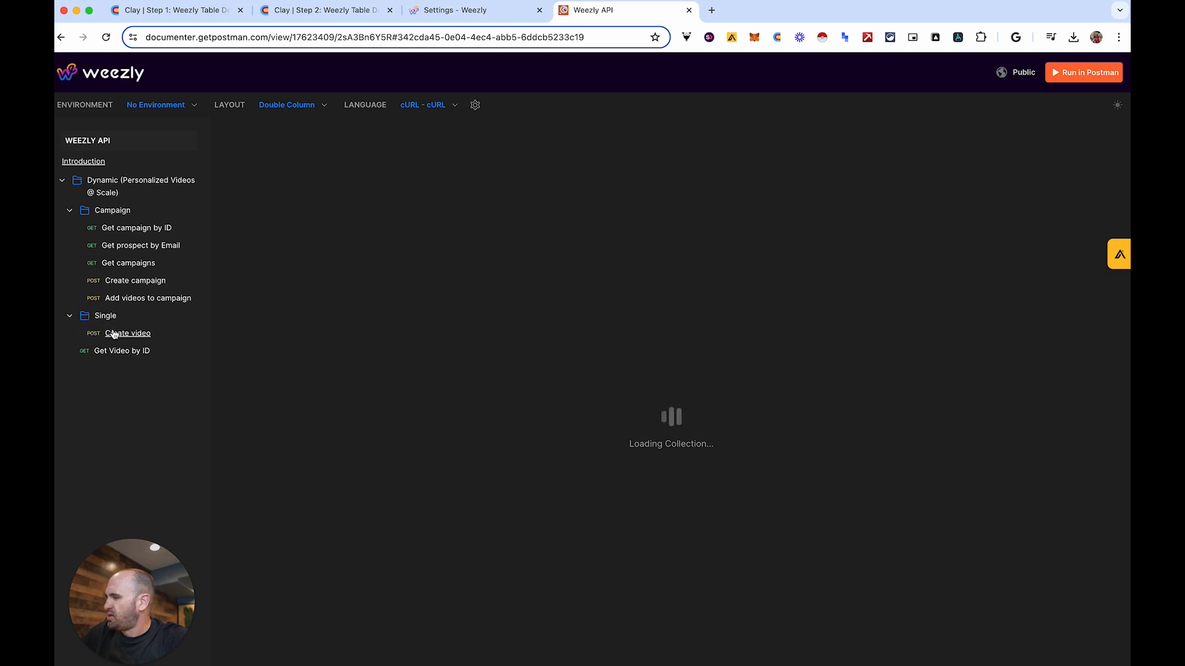
pyautogui.click(142, 300)
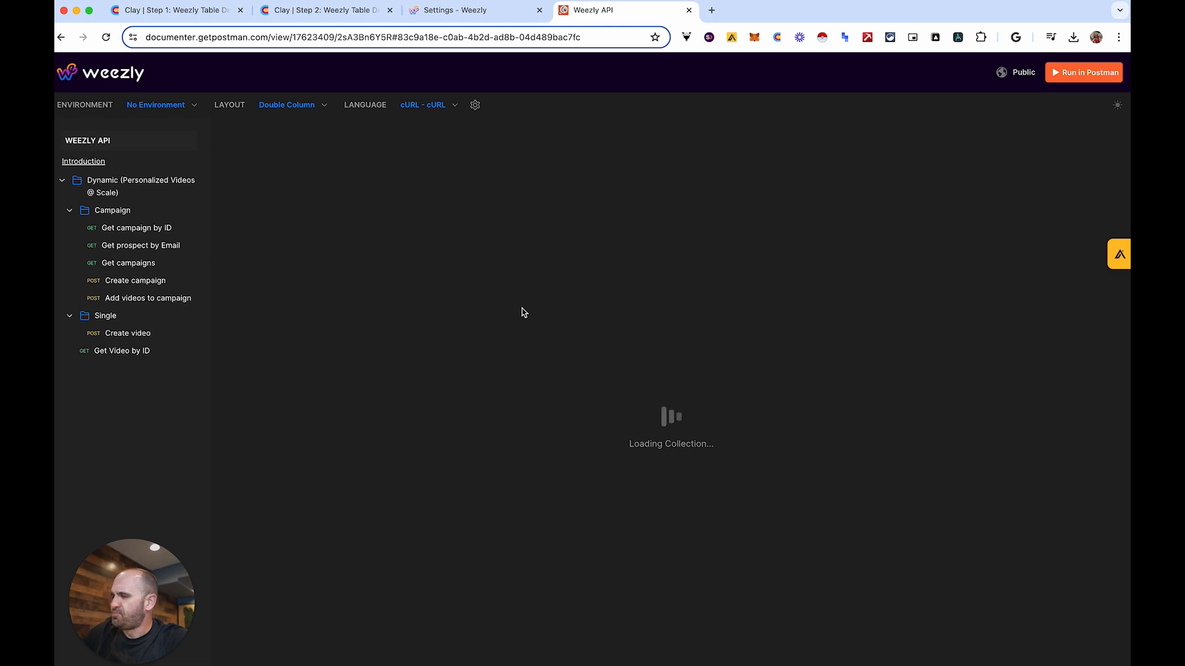
# Return to the Weezly account and look through its available integrations down to the API and connectors section.
pyautogui.click(472, 13)
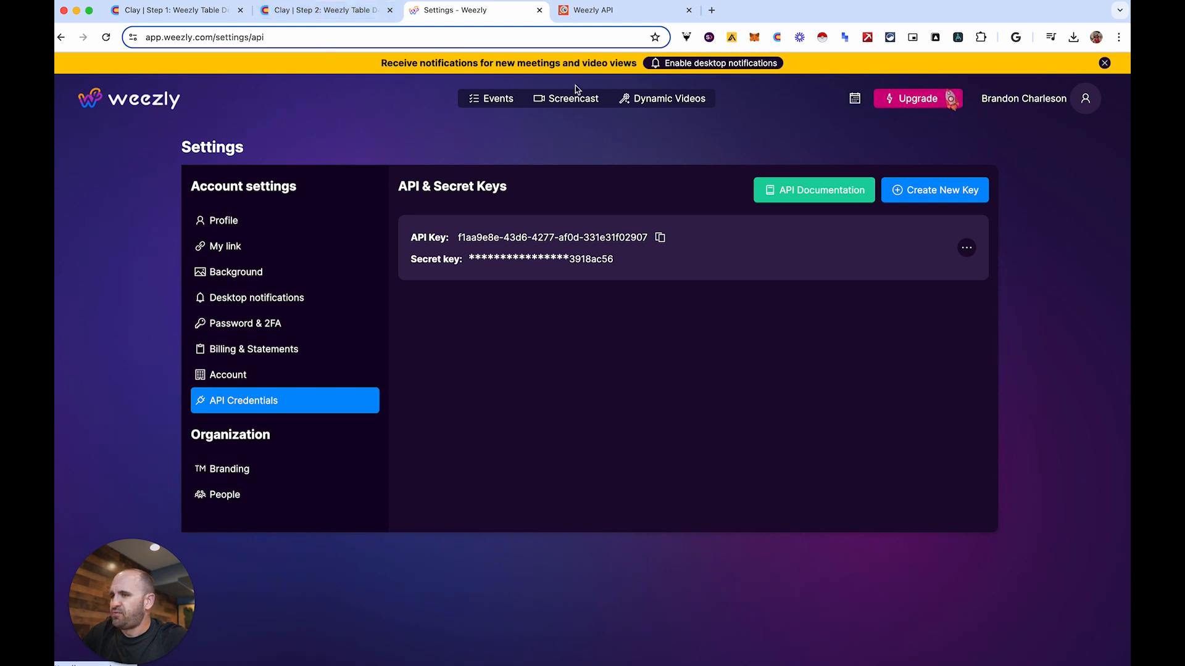
pyautogui.click(1085, 98)
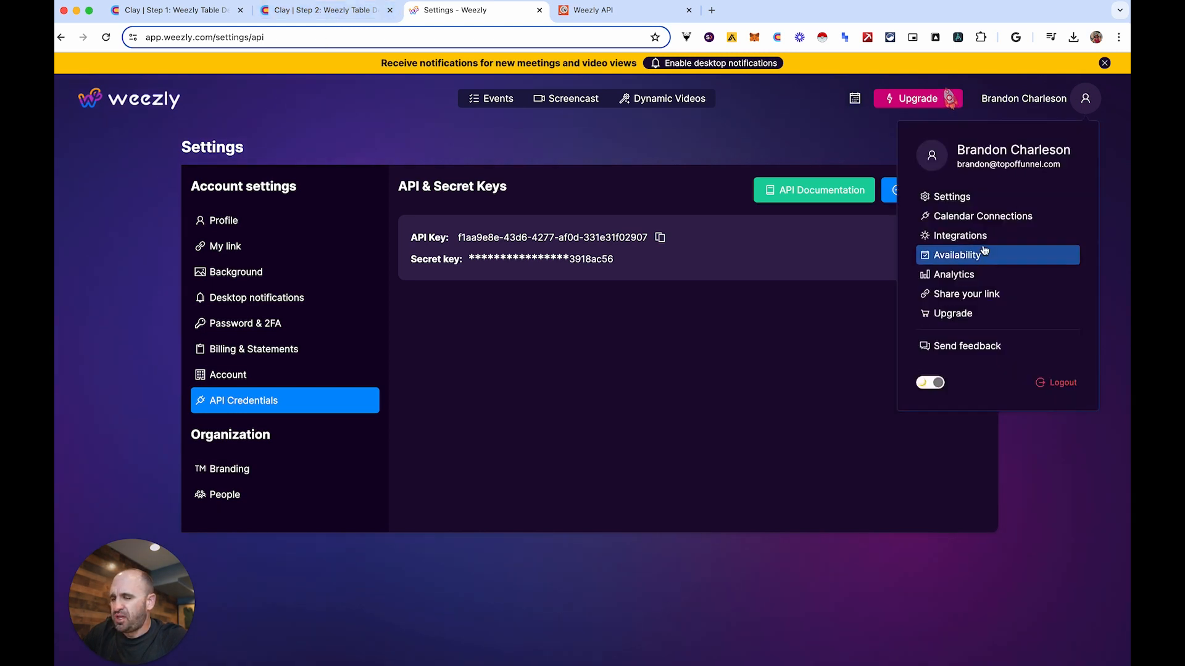
pyautogui.click(957, 237)
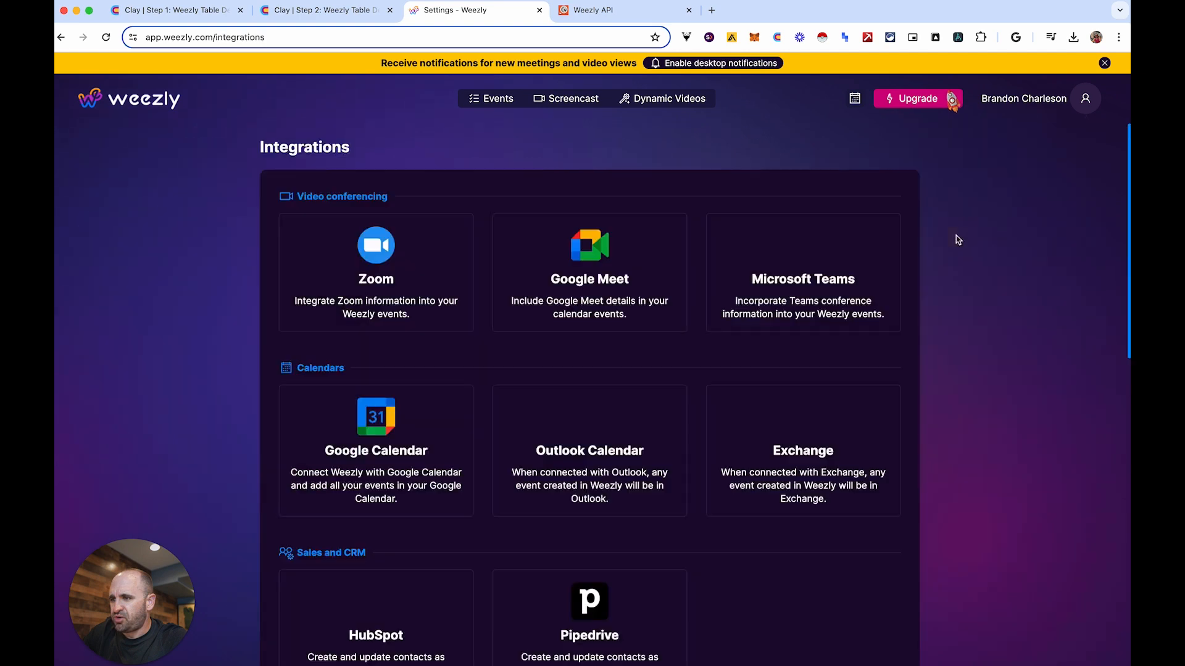
pyautogui.scroll(-3, 991, 340)
pyautogui.scroll(-7, 992, 340)
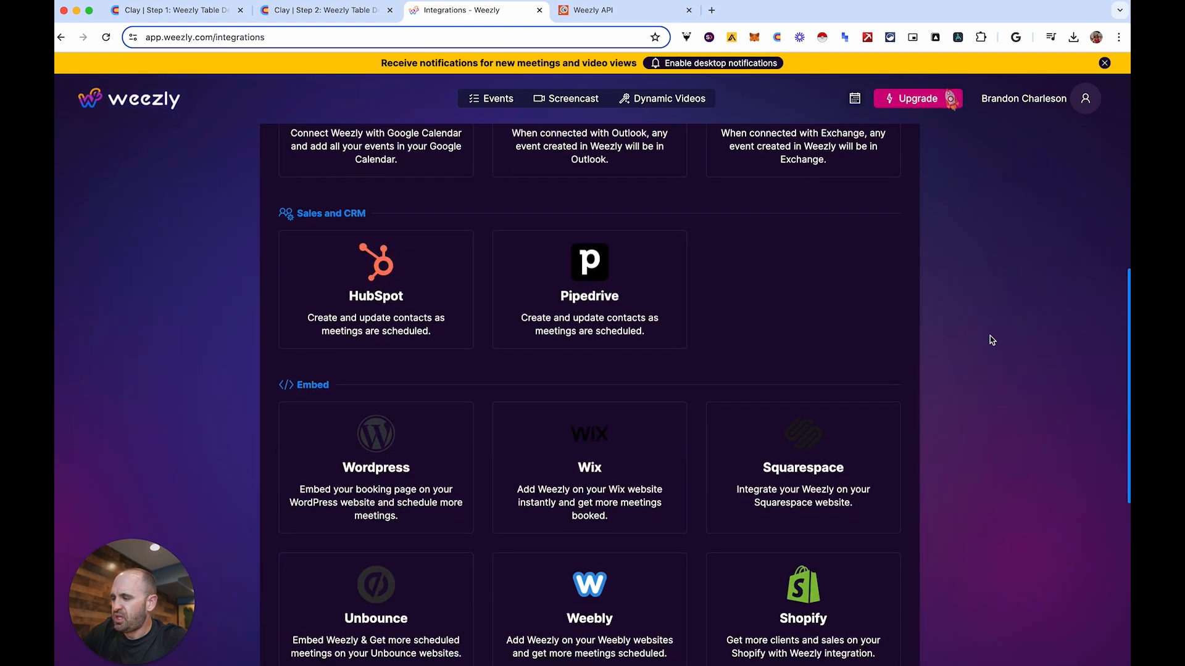
pyautogui.scroll(10, 768, 349)
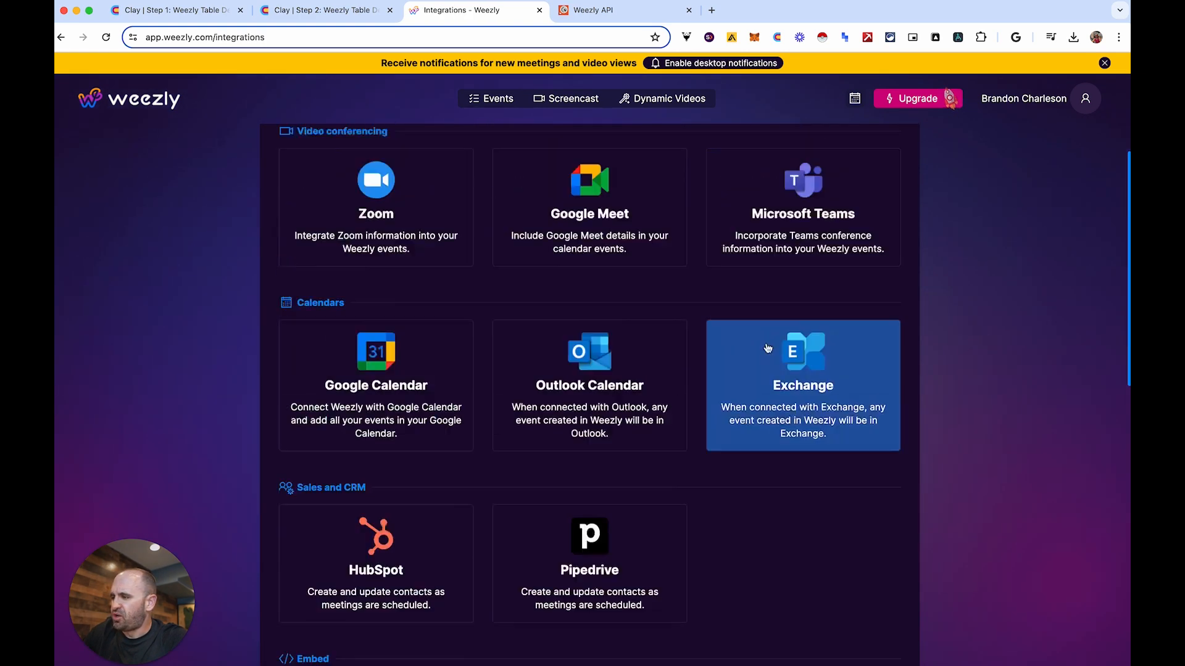
pyautogui.scroll(-6, 726, 319)
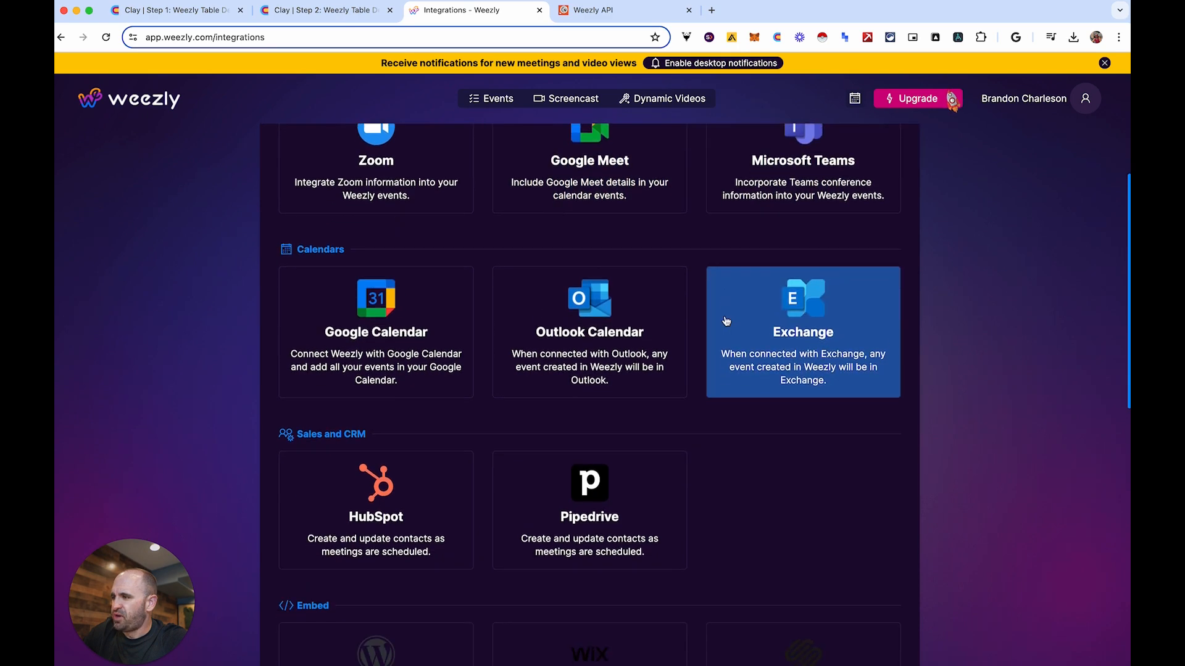
pyautogui.scroll(-5, 727, 320)
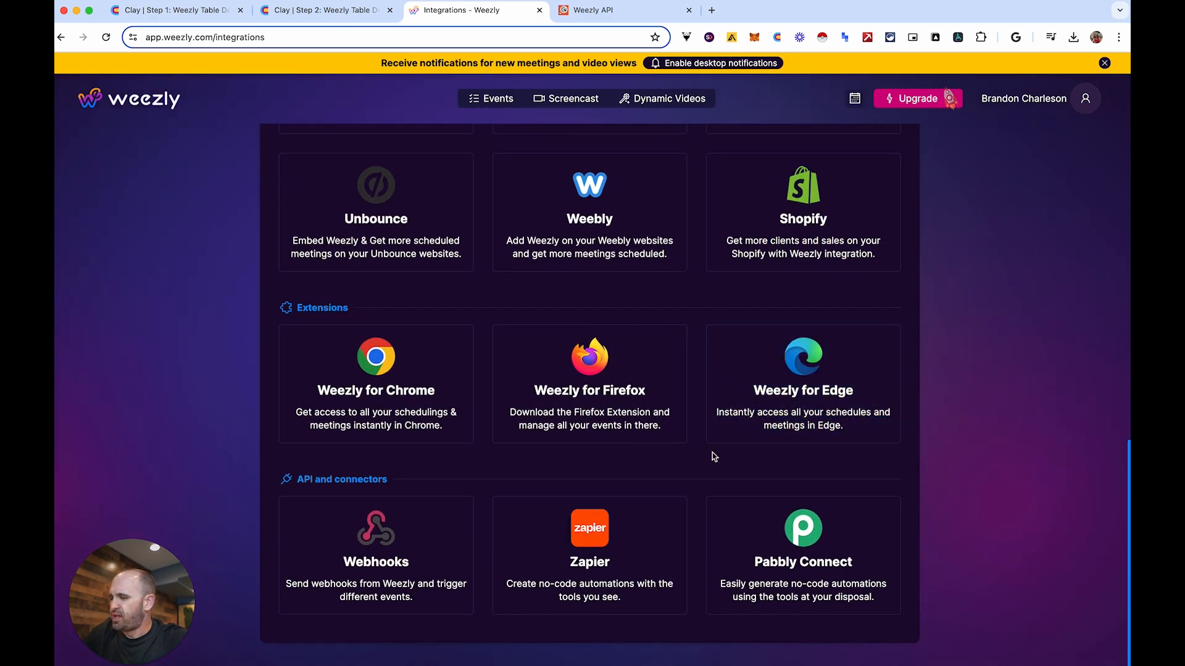
# Open the Webhooks integration, view its event and dynamic video webhooks, and check the form for a new dynamic video webhook.
pyautogui.click(337, 559)
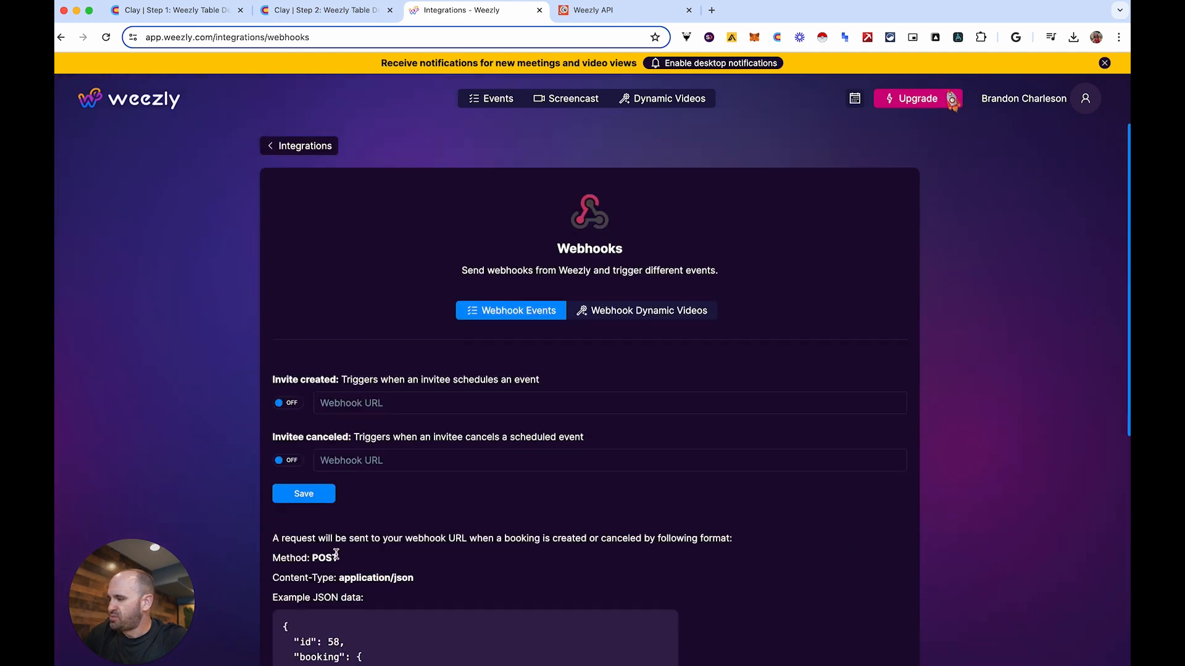
pyautogui.scroll(-3, 234, 417)
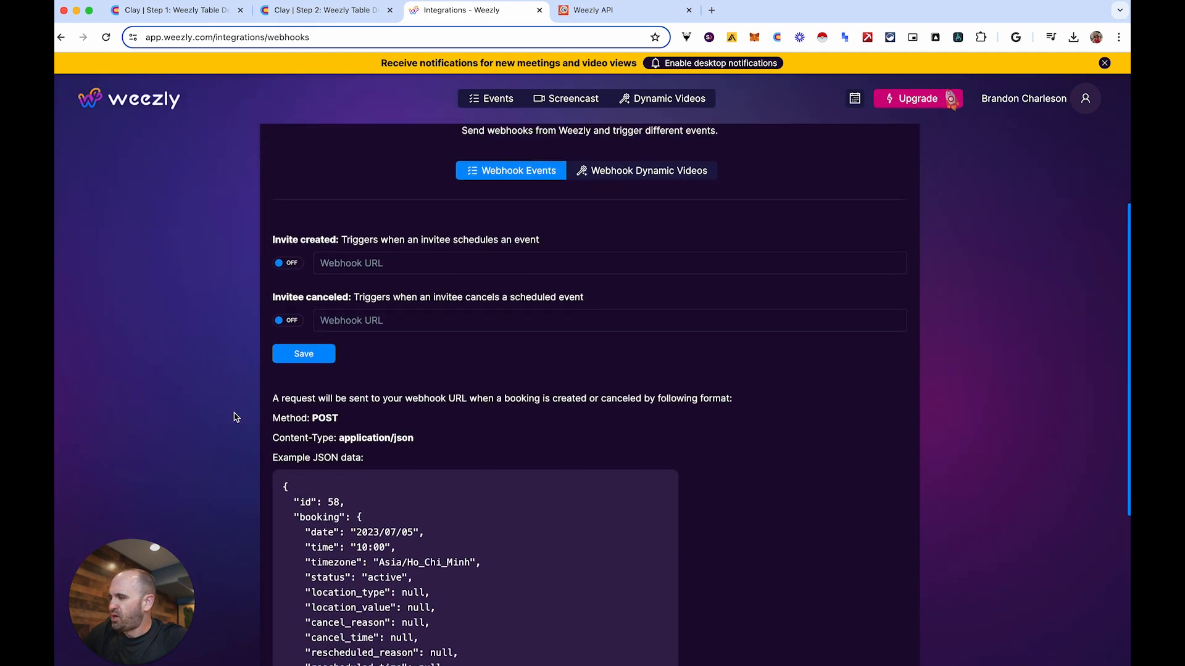
pyautogui.scroll(2, 234, 417)
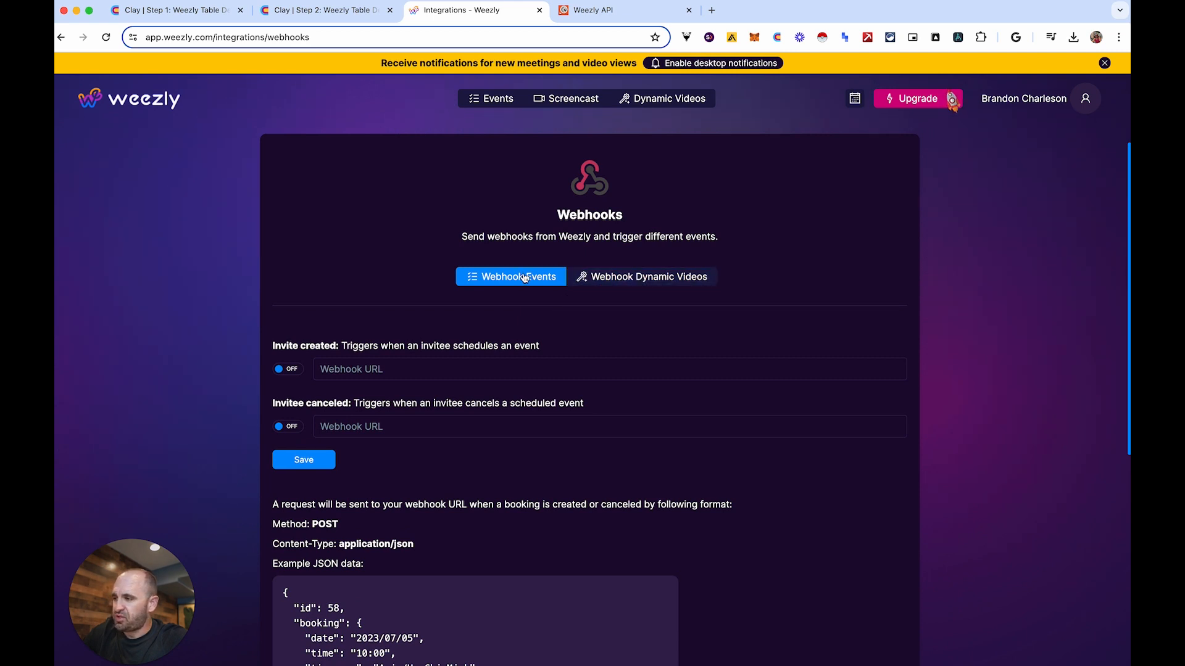
pyautogui.click(617, 277)
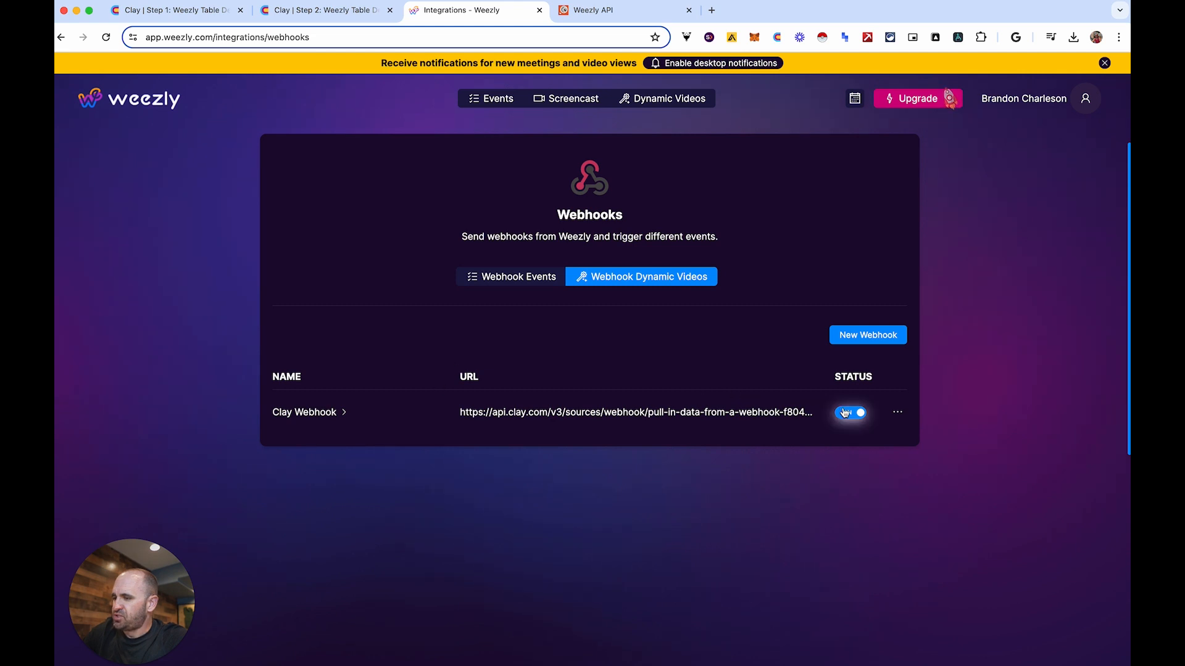
pyautogui.click(845, 336)
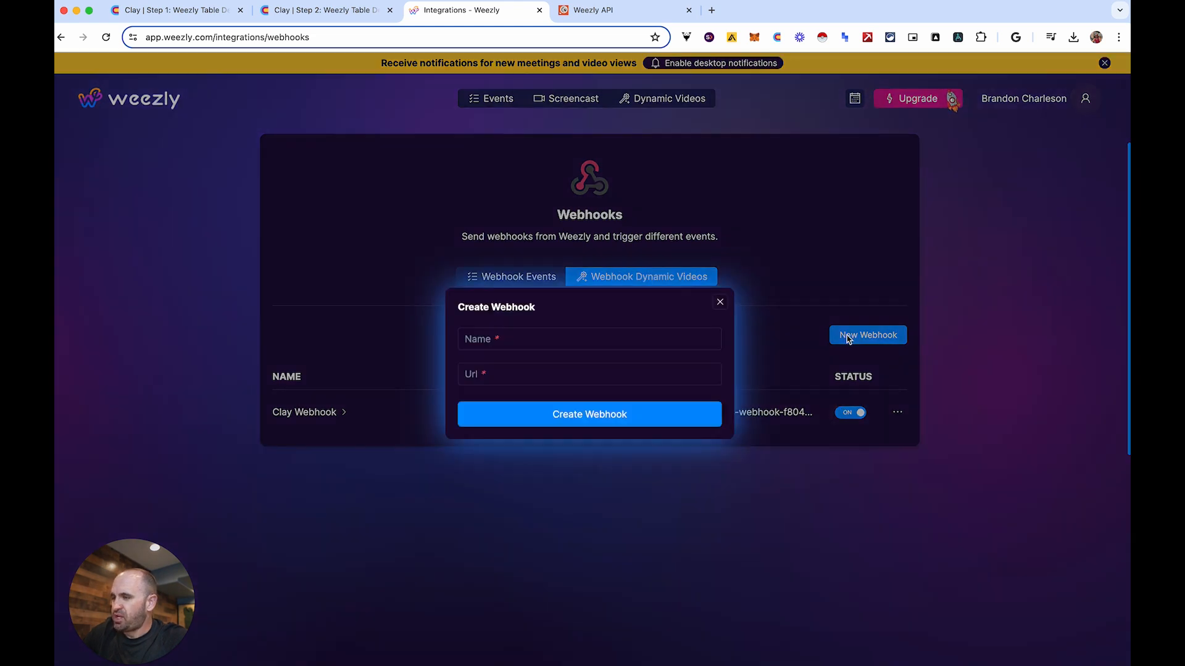
pyautogui.click(717, 304)
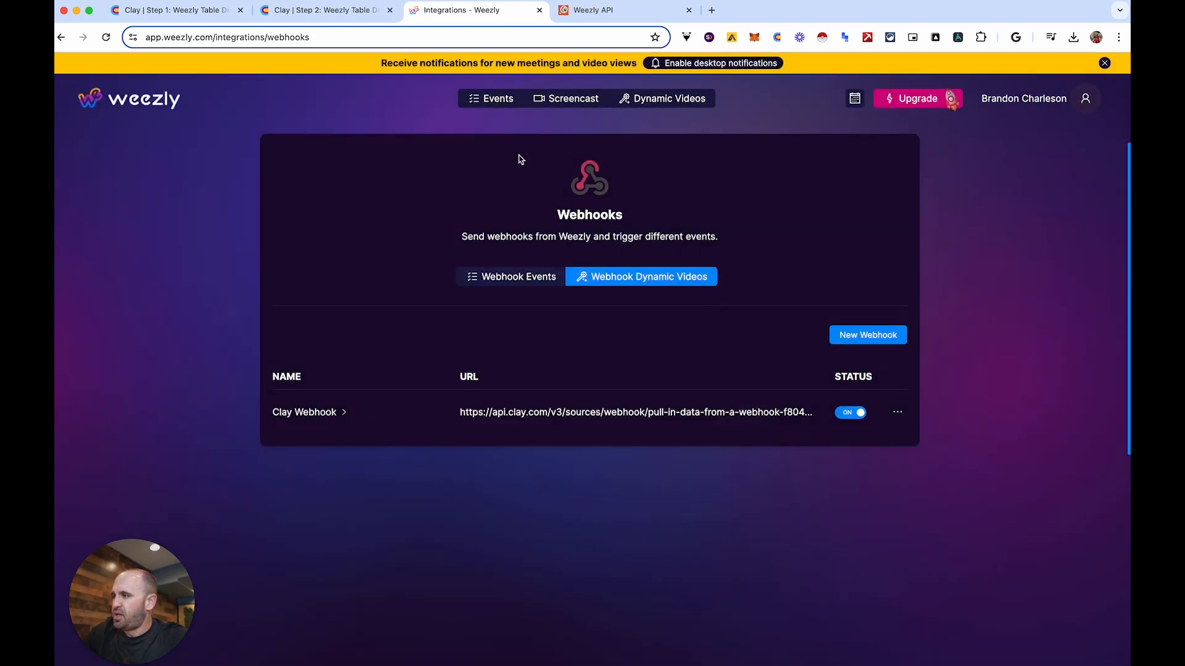
pyautogui.press('super+t')
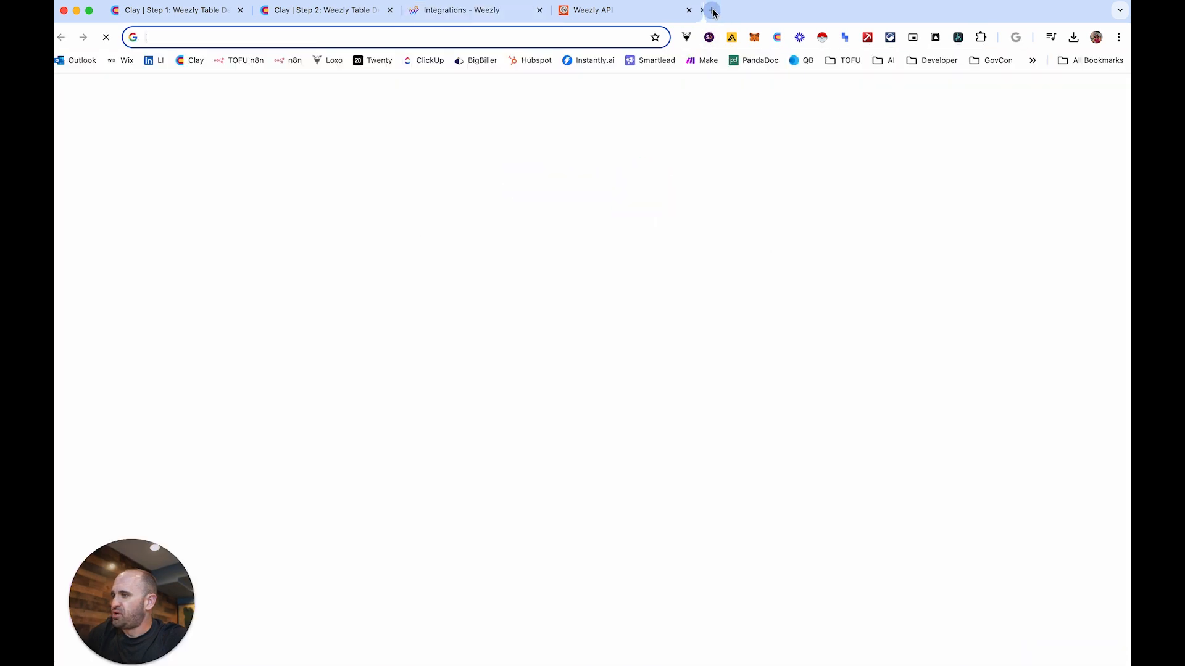
pyautogui.write('clay')
pyautogui.press('Return')
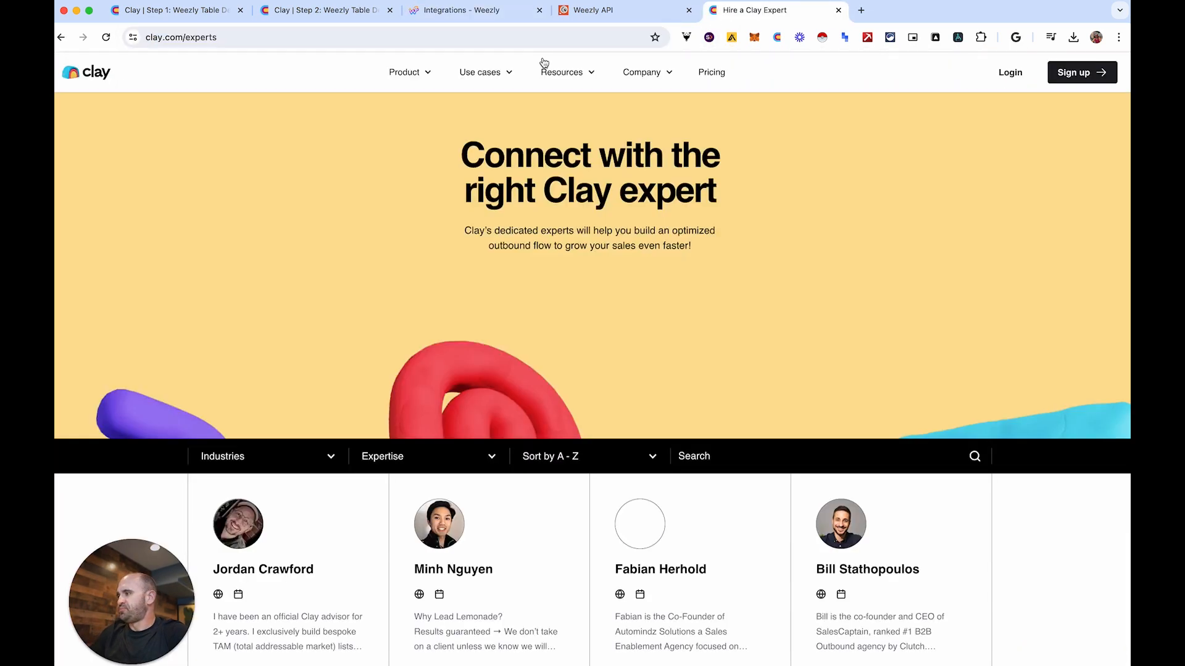
pyautogui.click(838, 10)
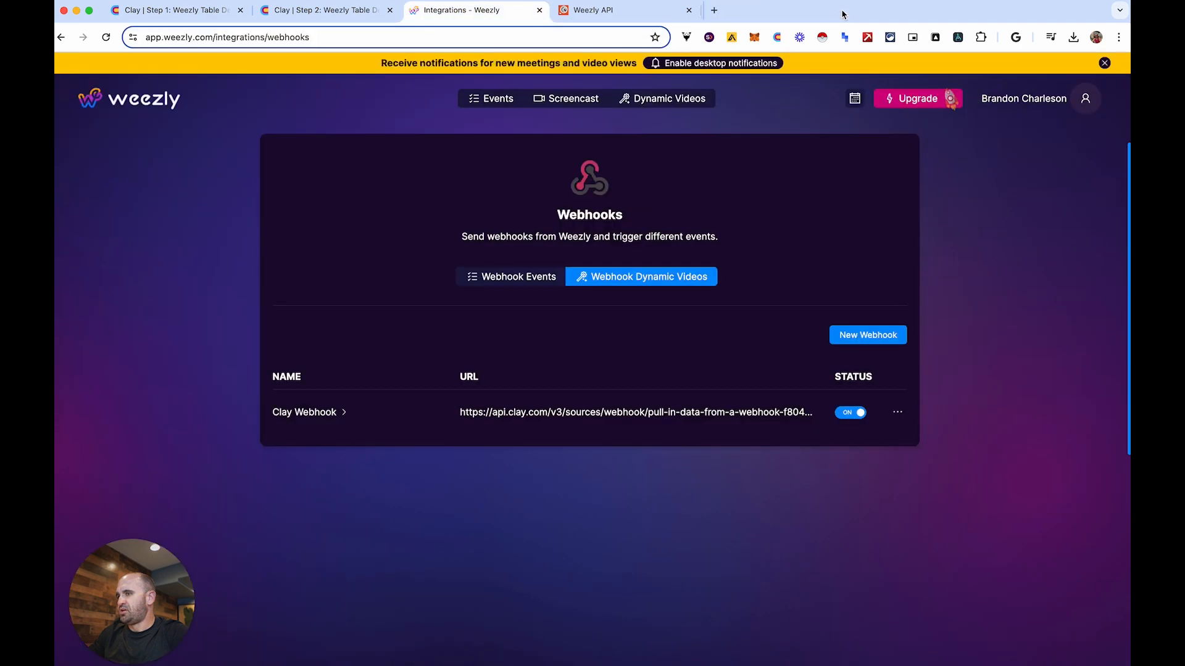
pyautogui.click(707, 11)
pyautogui.write('clay.com/experts')
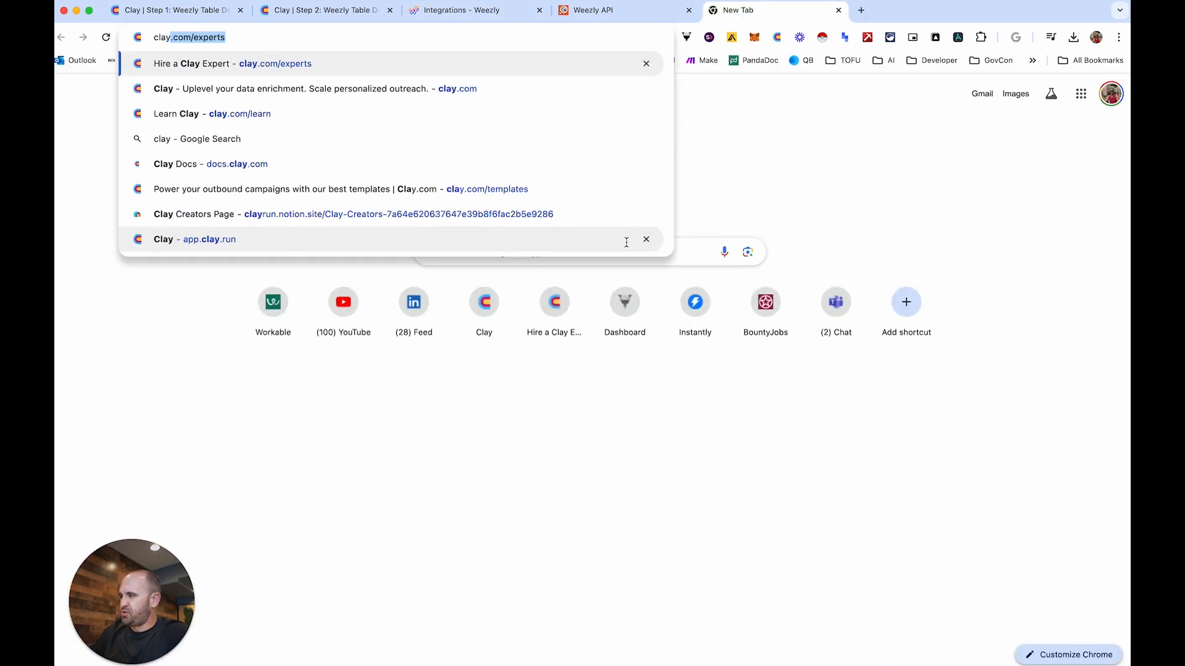
pyautogui.press('Return')
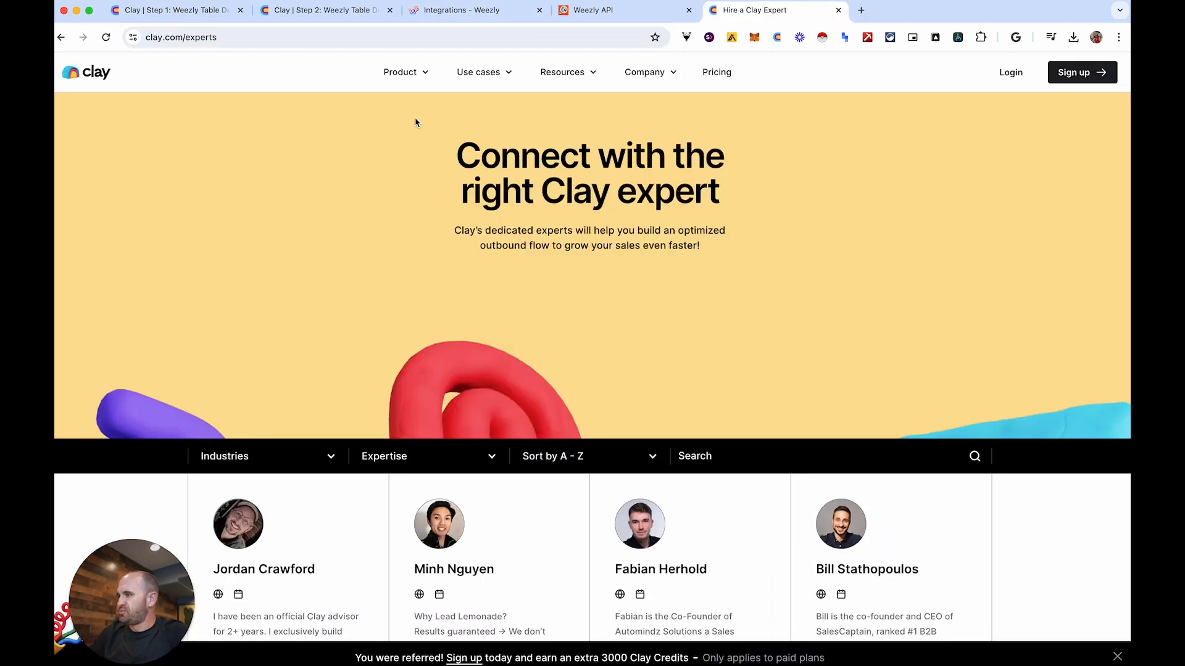
pyautogui.click(260, 37)
pyautogui.click(261, 39)
pyautogui.press('BackSpace')
pyautogui.press('BackSpace')
pyautogui.press('BackSpace')
pyautogui.press('BackSpace')
pyautogui.press('BackSpace')
pyautogui.press('BackSpace')
pyautogui.press('BackSpace')
pyautogui.press('Return')
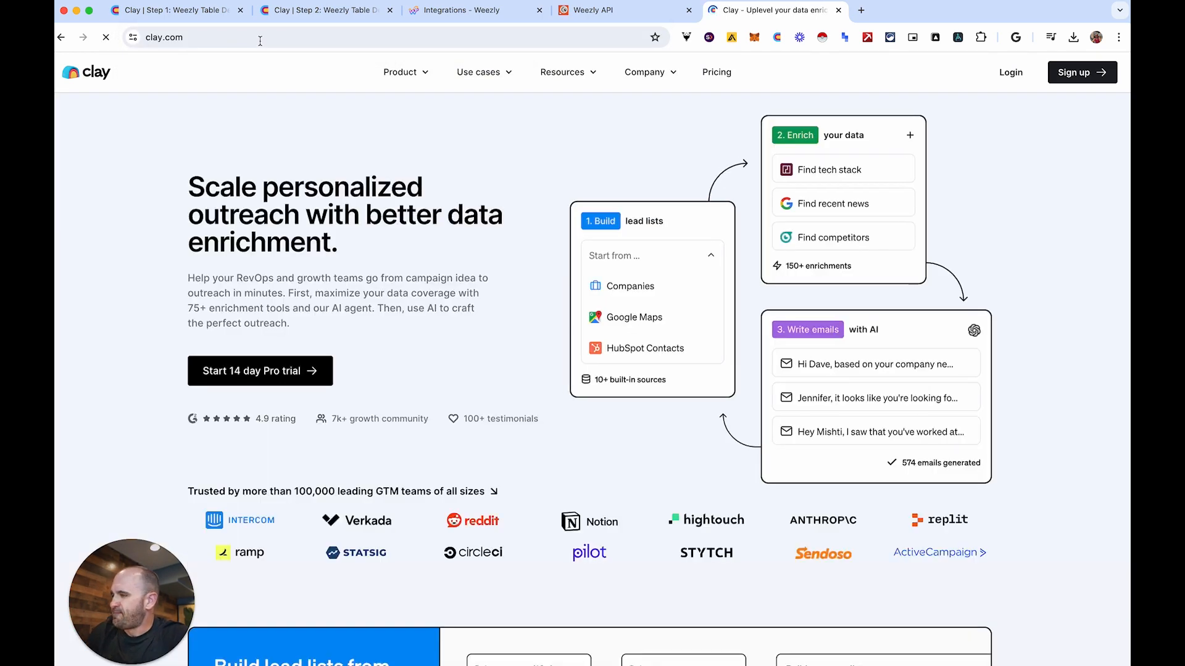
pyautogui.click(838, 11)
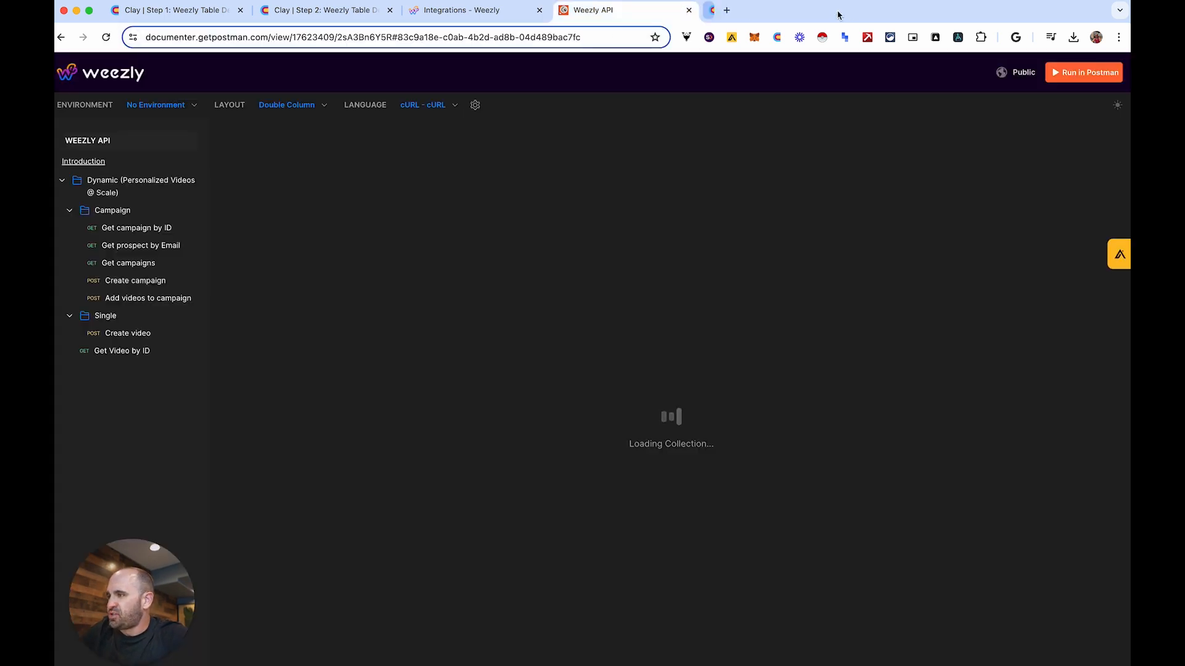
# Switch to Clay, view the Step 1 and Step 2 Weezly demo tables, and close the Step 2 table's cell details.
pyautogui.click(185, 13)
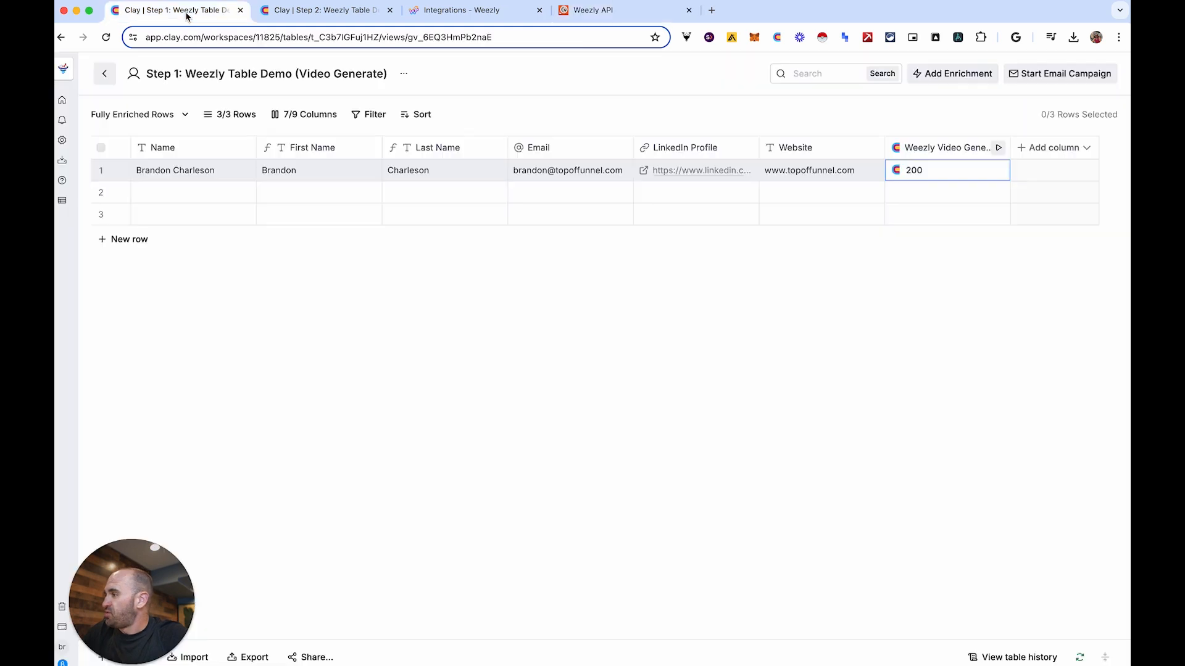
pyautogui.click(325, 17)
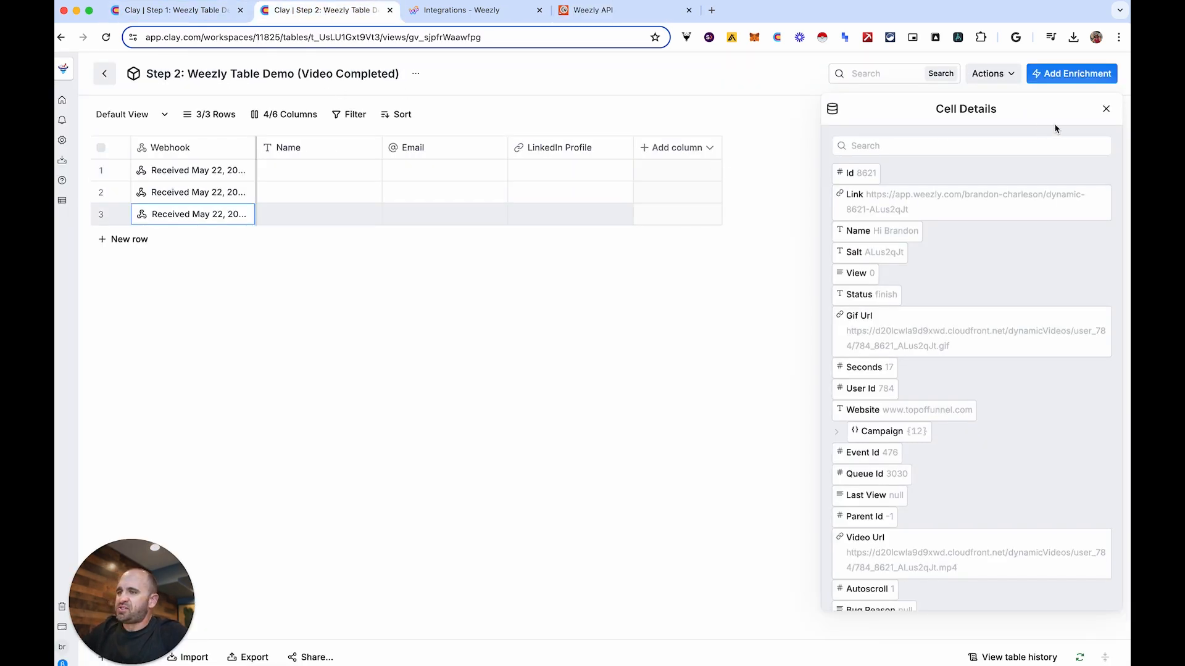
pyautogui.click(1106, 110)
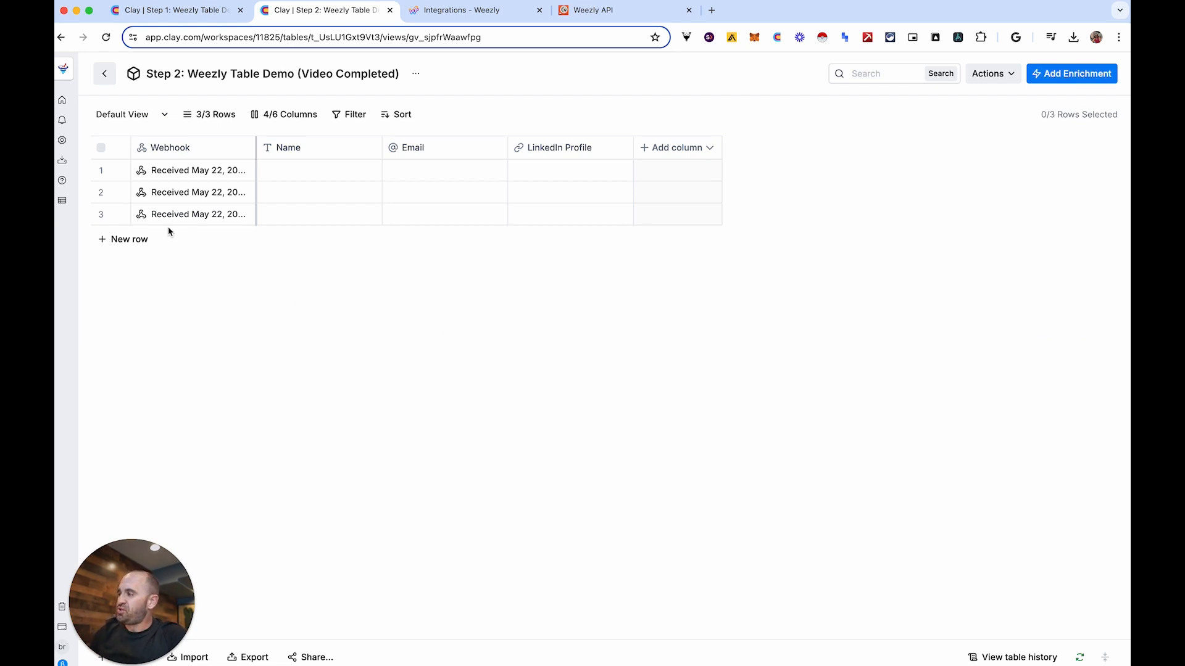
# Duplicate the Step 2 table's browser tab and, from the Clay workspace home, create a new blank table that imports data from a webhook.
pyautogui.rightClick(317, 16)
pyautogui.click(364, 112)
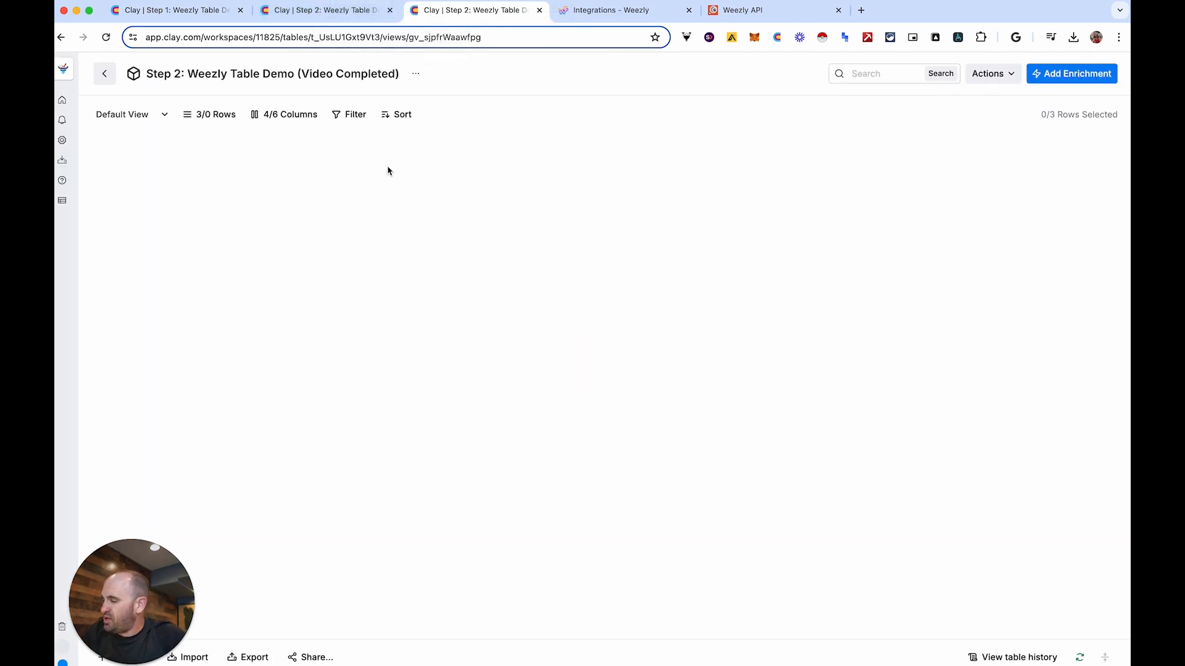
pyautogui.click(66, 102)
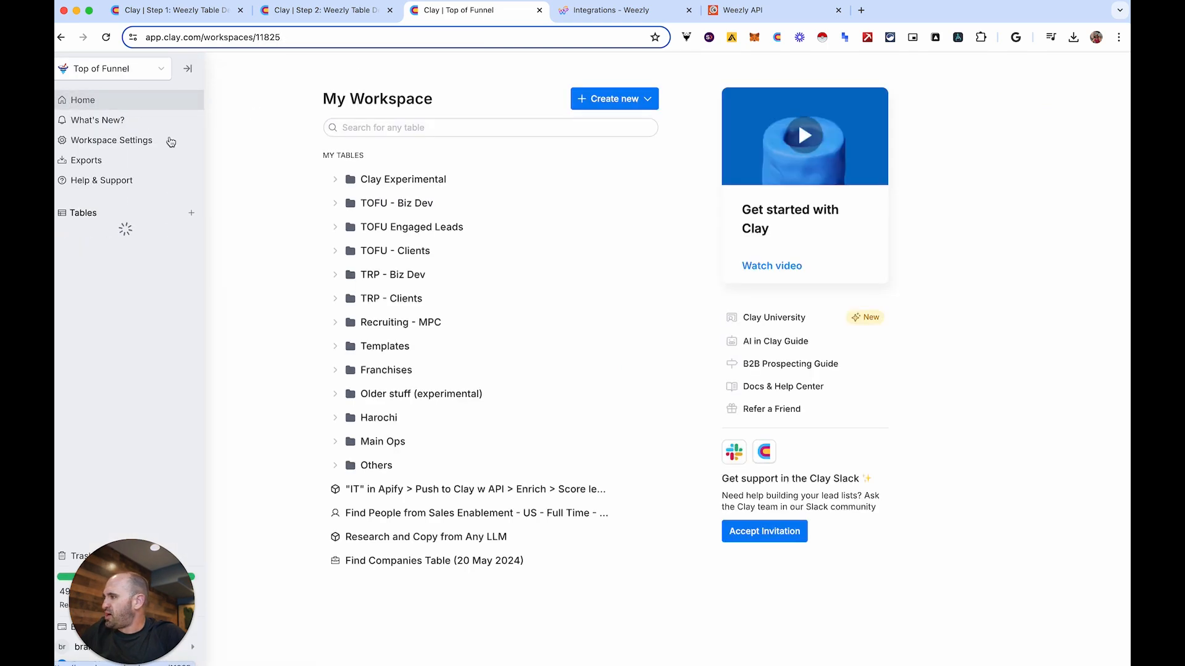
pyautogui.click(649, 103)
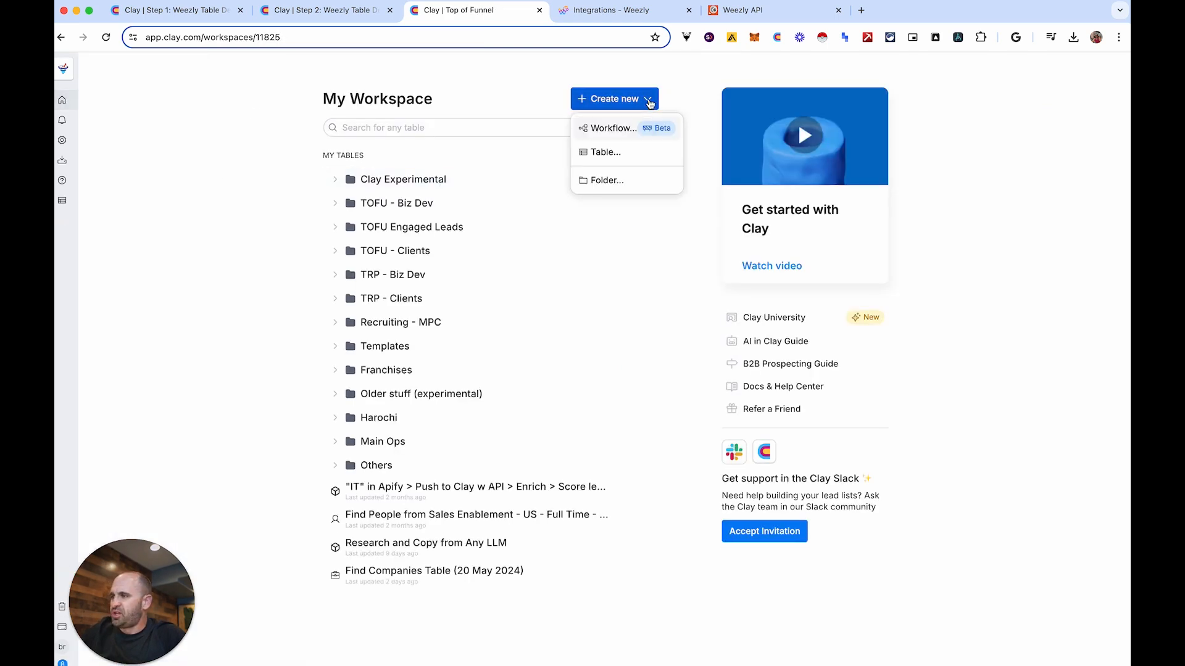
pyautogui.click(631, 153)
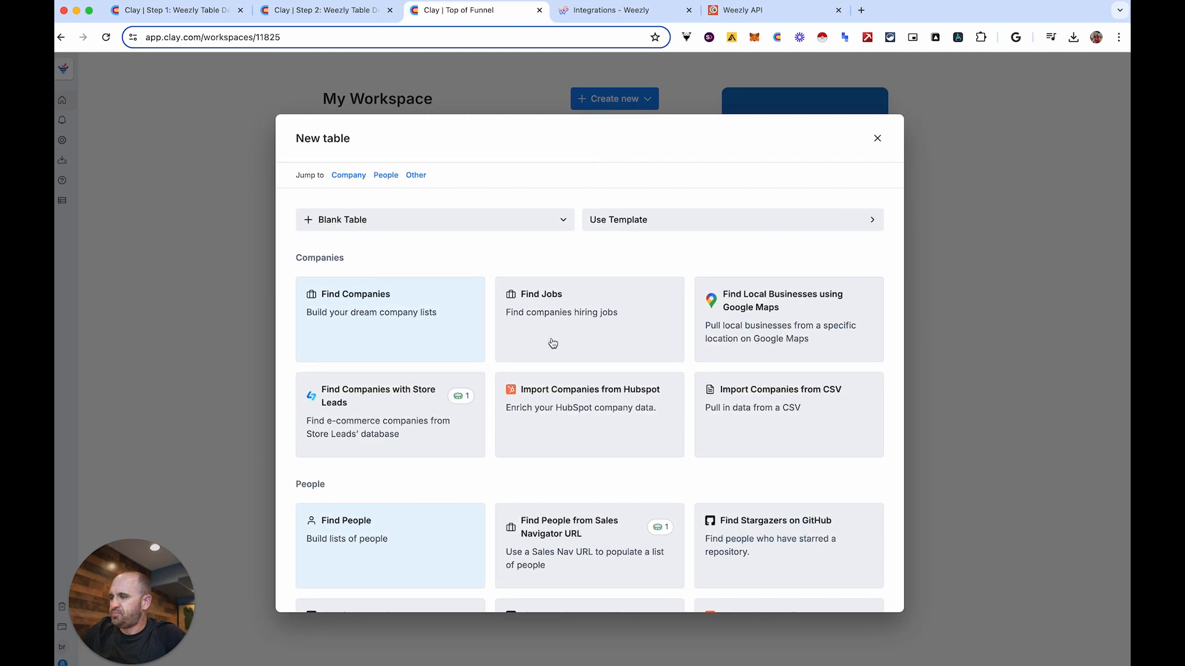
pyautogui.scroll(-3, 552, 344)
pyautogui.scroll(-5, 552, 343)
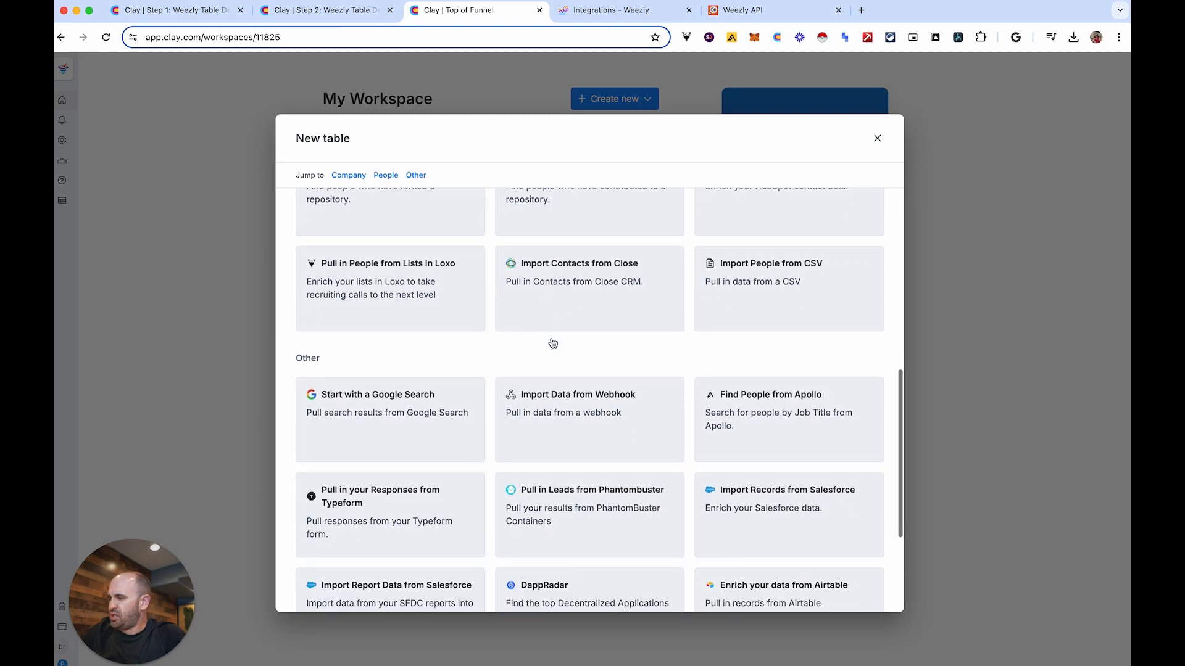
pyautogui.click(584, 399)
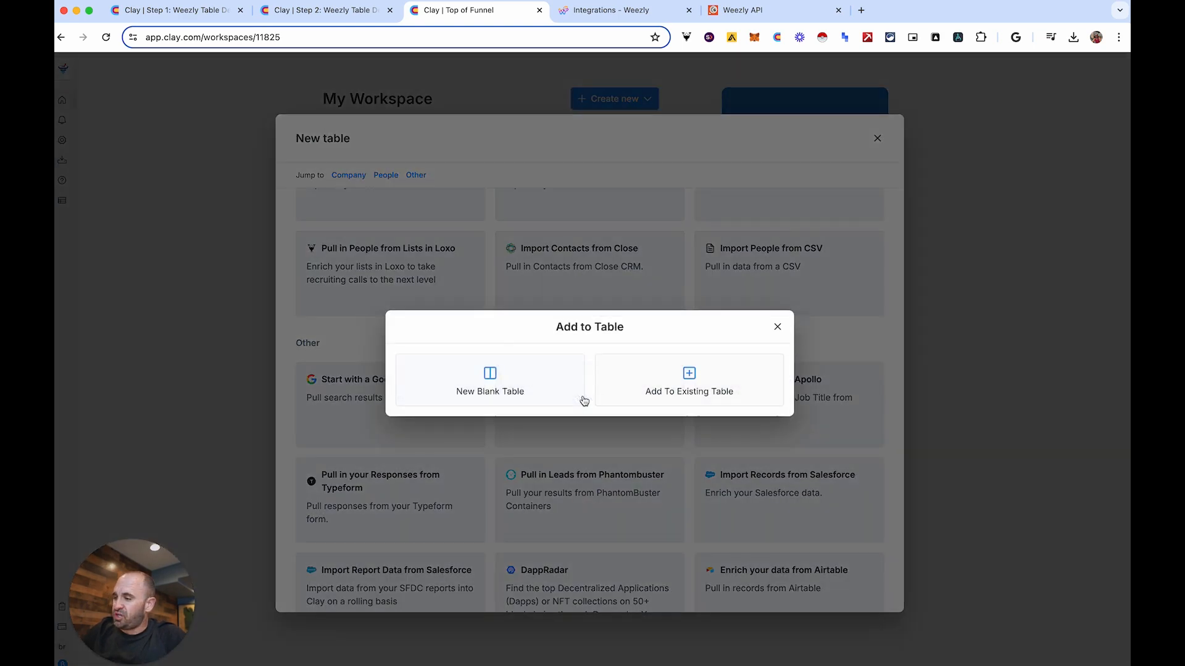
pyautogui.click(535, 388)
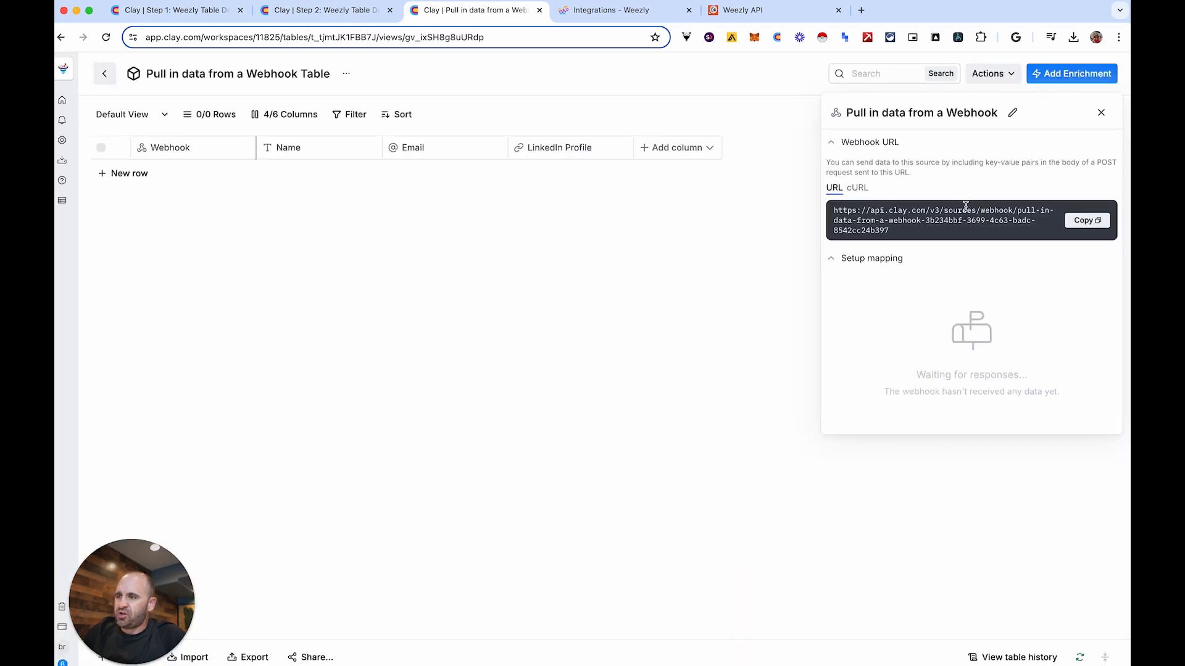
# Copy the new table's webhook URL and return to the Webhooks integration in Weezly.
pyautogui.click(1077, 223)
pyautogui.click(750, 11)
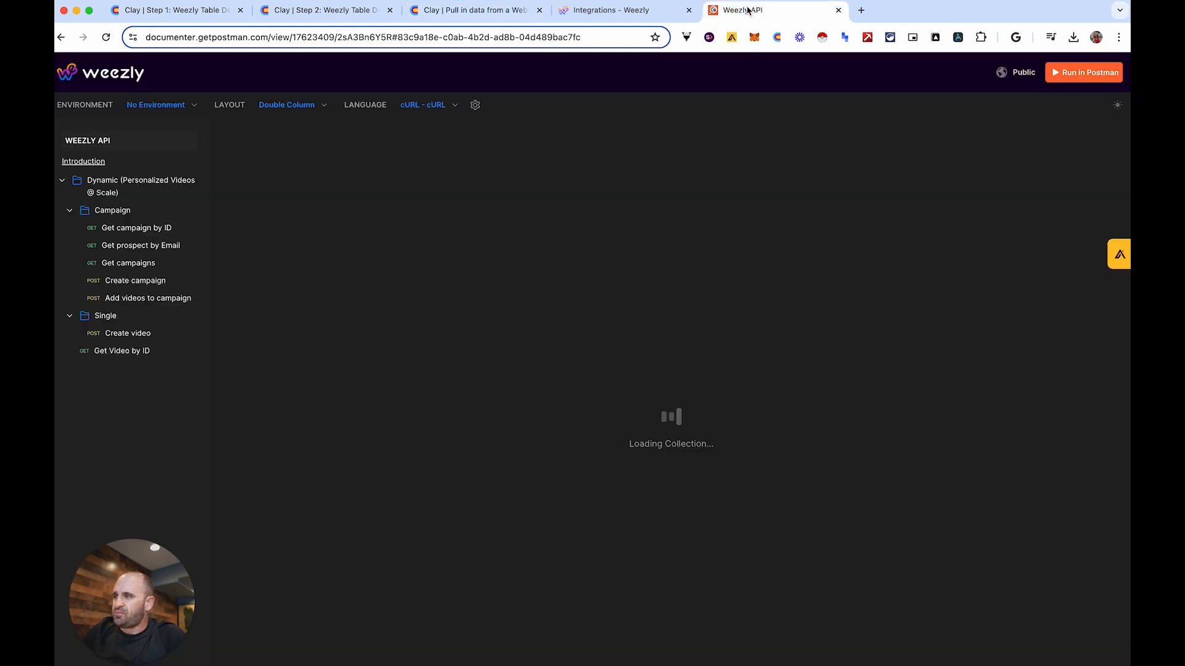
pyautogui.click(611, 10)
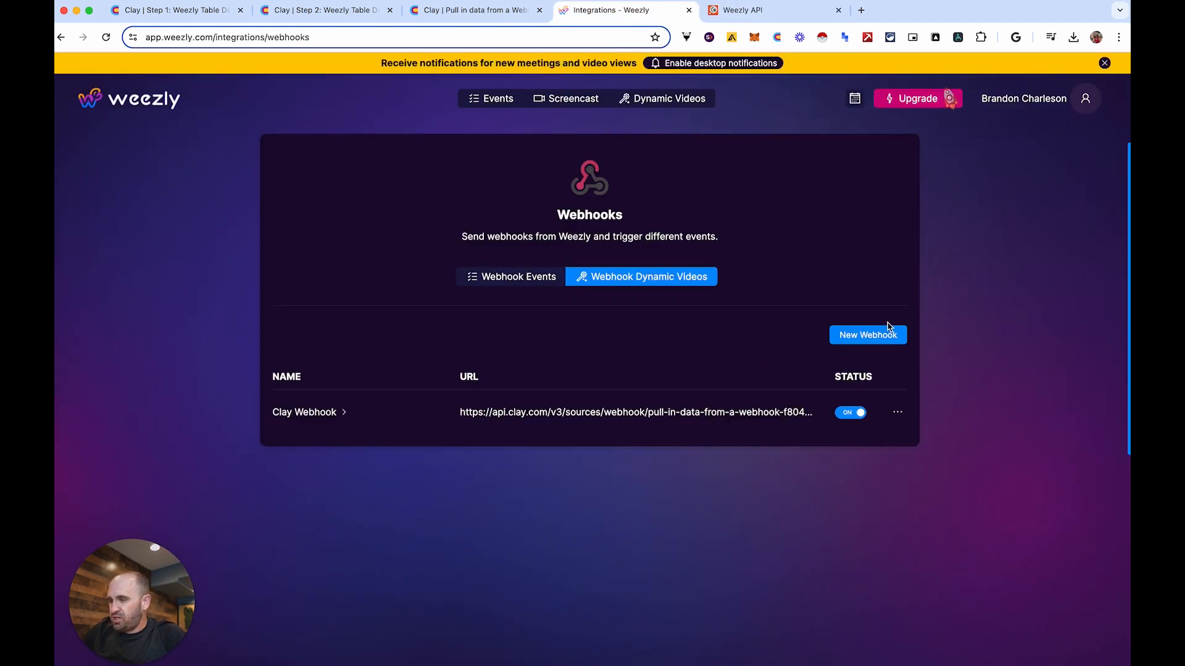
# Fill in a new dynamic video webhook named "CLay" with the copied webhook URL, and discard it.
pyautogui.click(879, 341)
pyautogui.click(576, 339)
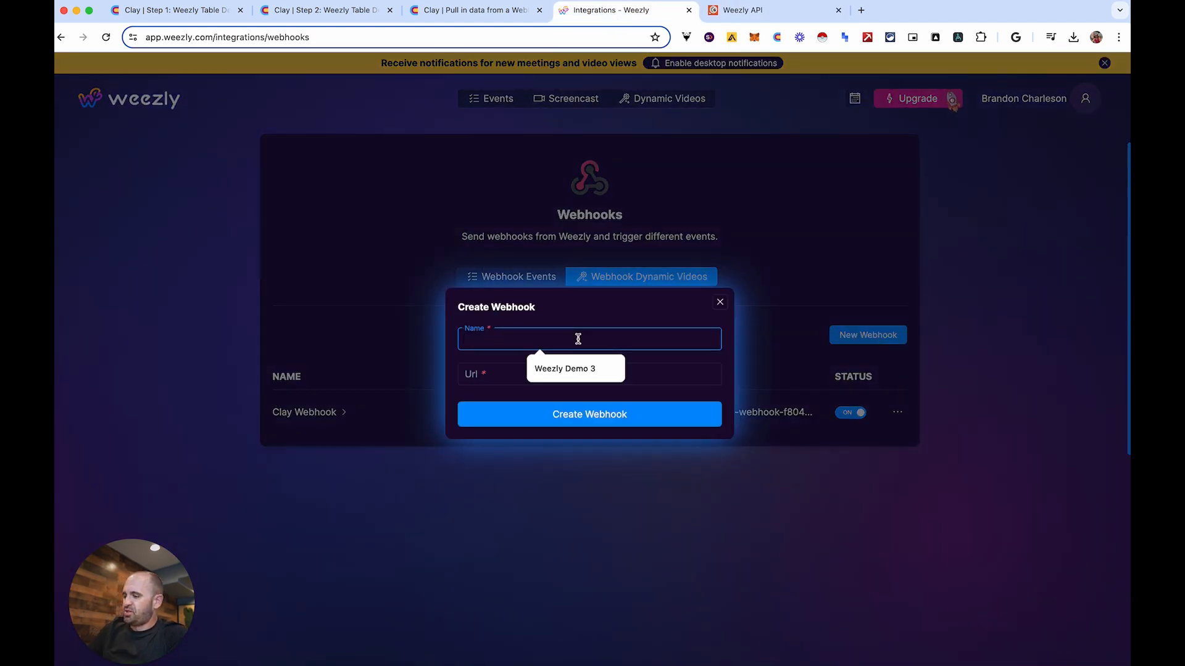
pyautogui.write('CLay')
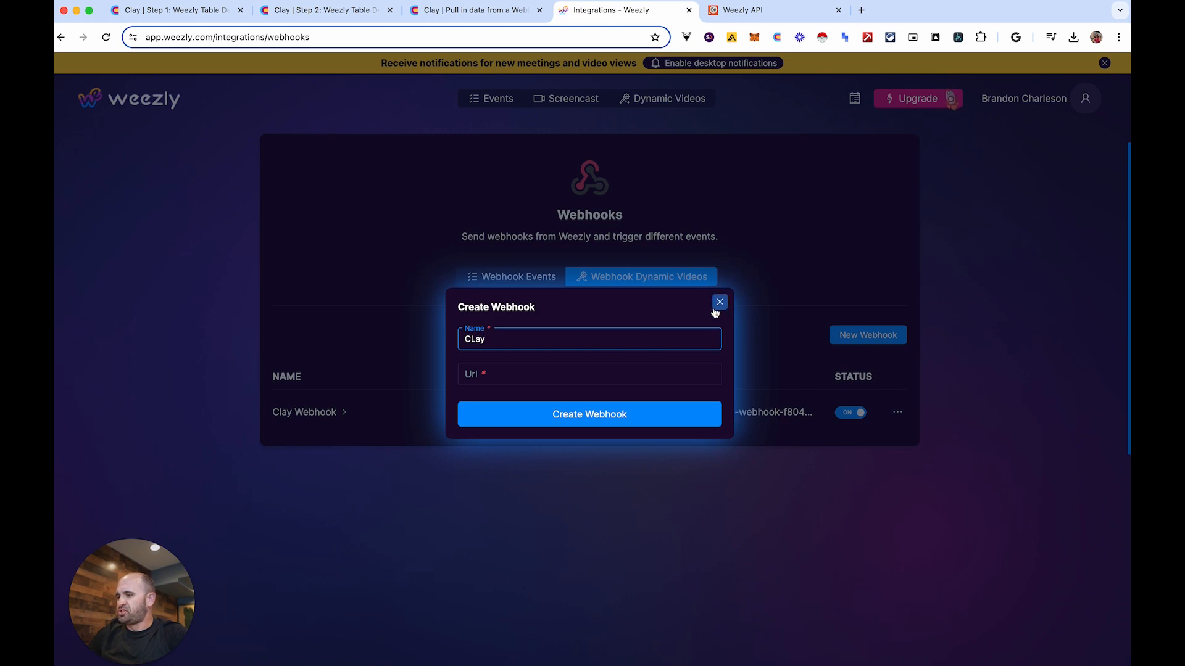
pyautogui.click(671, 374)
pyautogui.press('super+v')
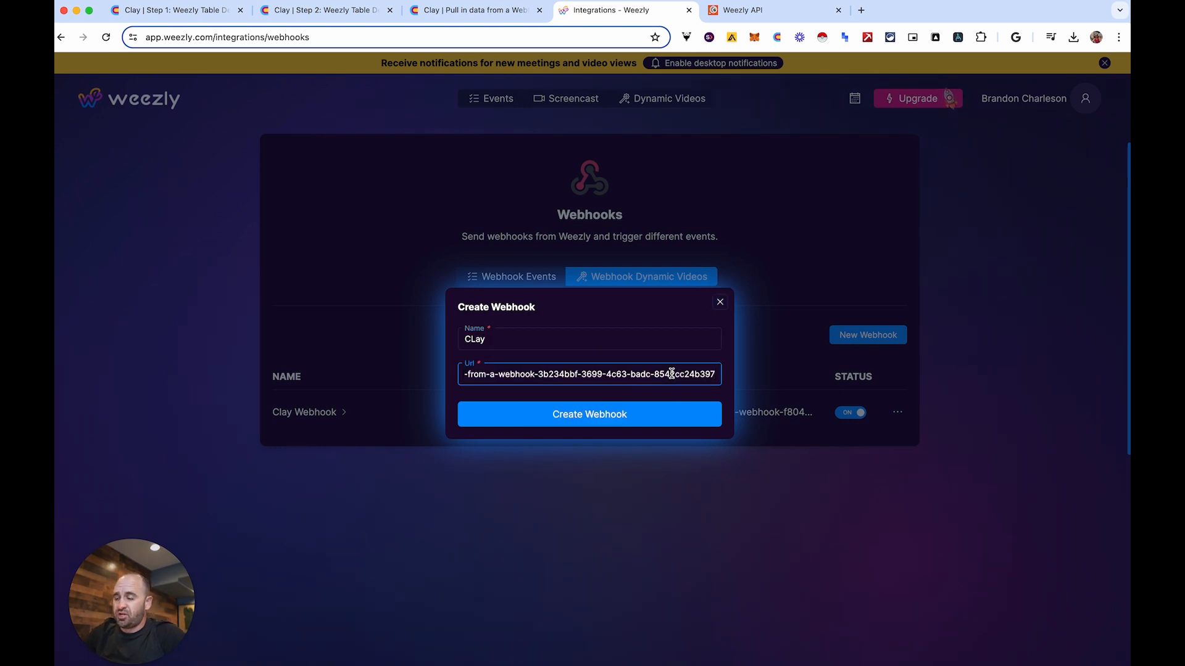
pyautogui.click(719, 302)
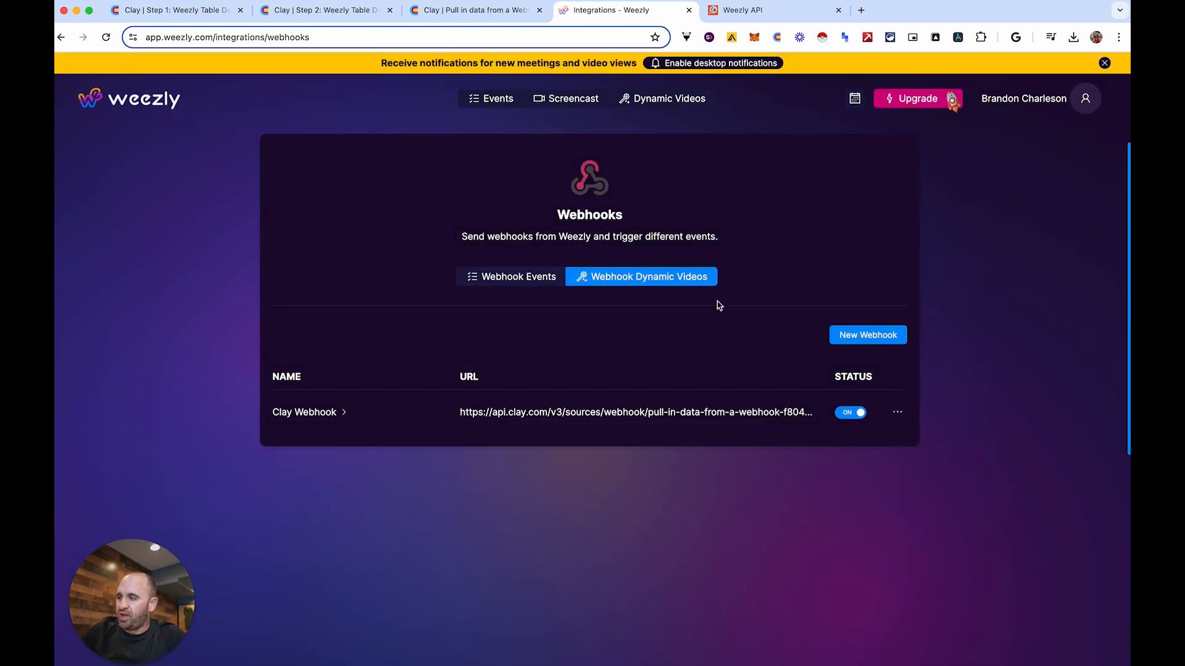
# Review the name and URL settings of the existing Clay Webhook and the events that trigger it.
pyautogui.click(897, 413)
pyautogui.click(874, 444)
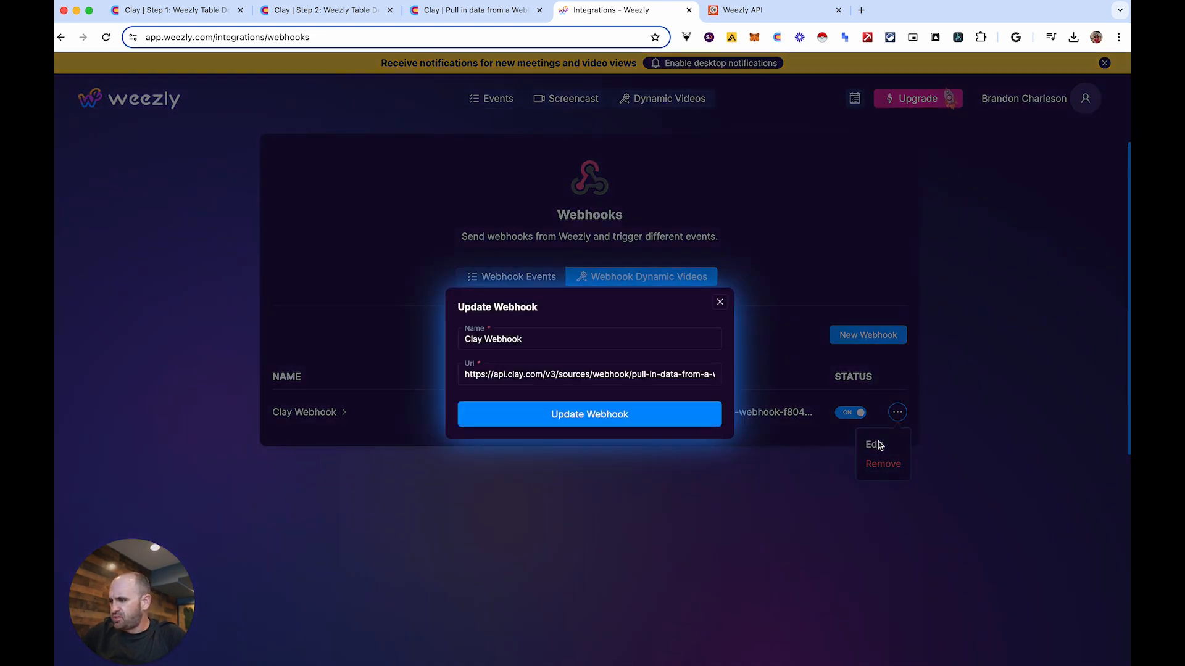
pyautogui.click(720, 302)
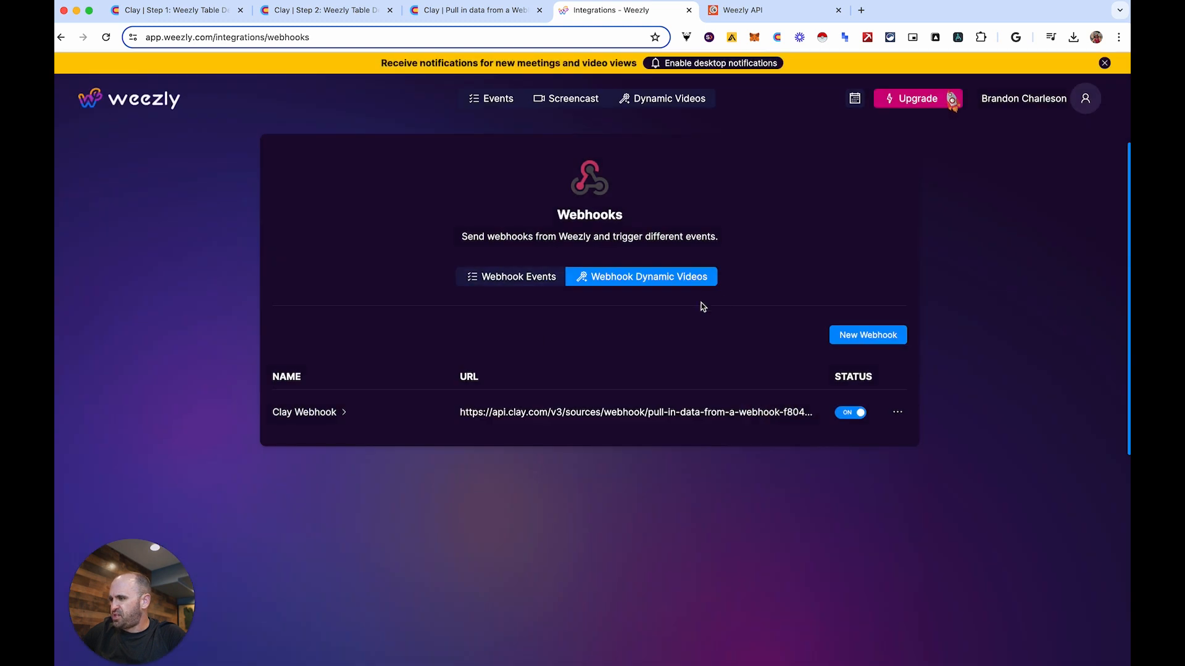
pyautogui.click(325, 413)
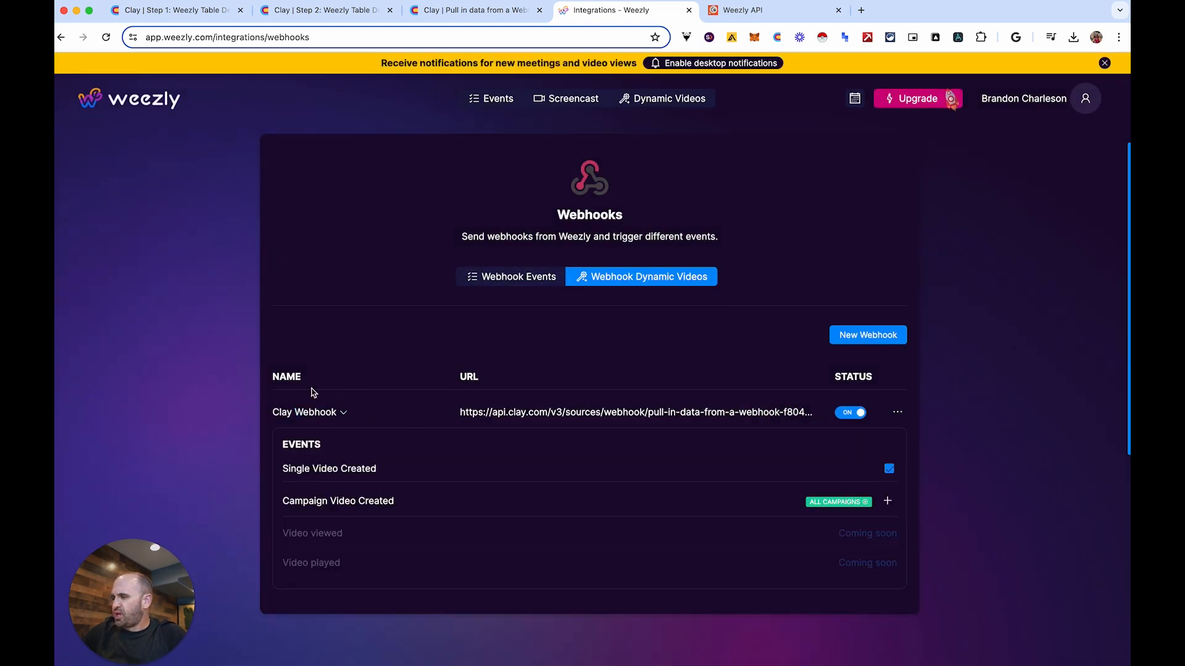
pyautogui.click(316, 415)
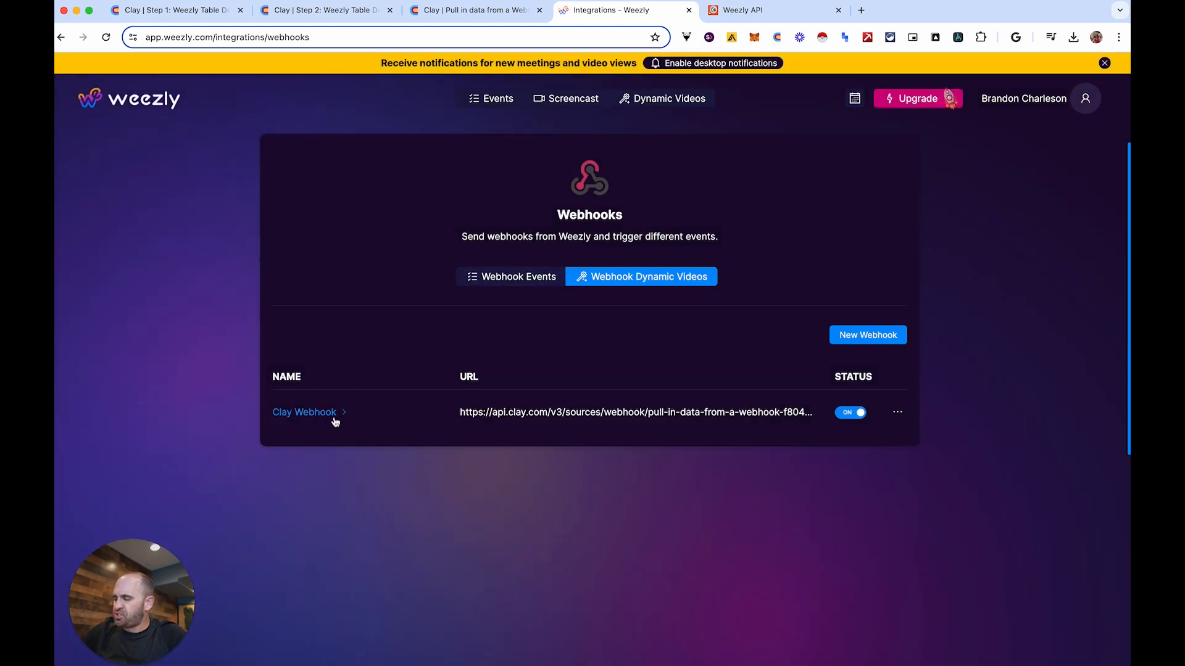
pyautogui.click(333, 421)
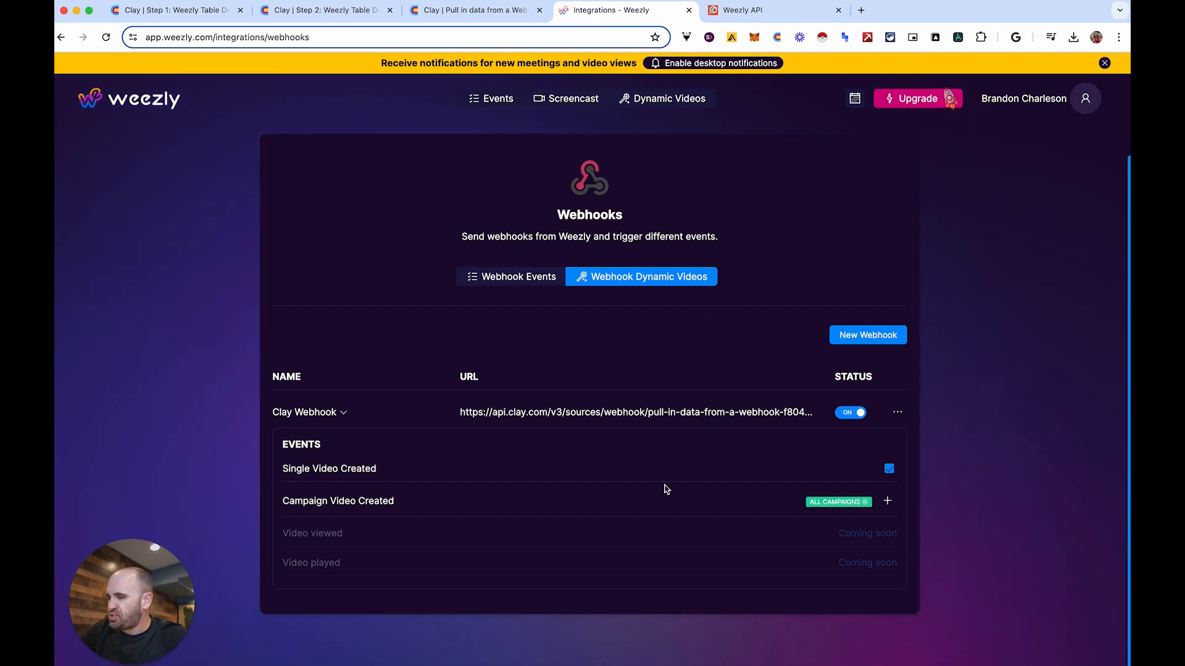
pyautogui.click(342, 413)
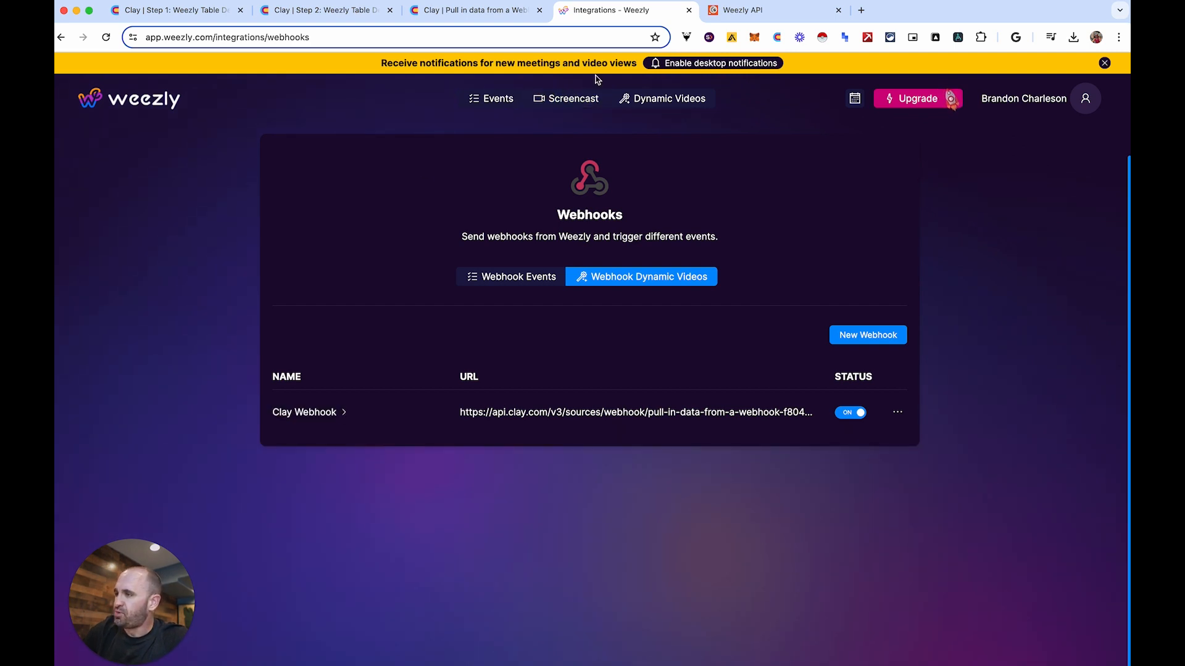
# Close the webhook setup of the new "Pull in data from a Webhook Table" in Clay, along with that table's browser tab.
pyautogui.click(441, 15)
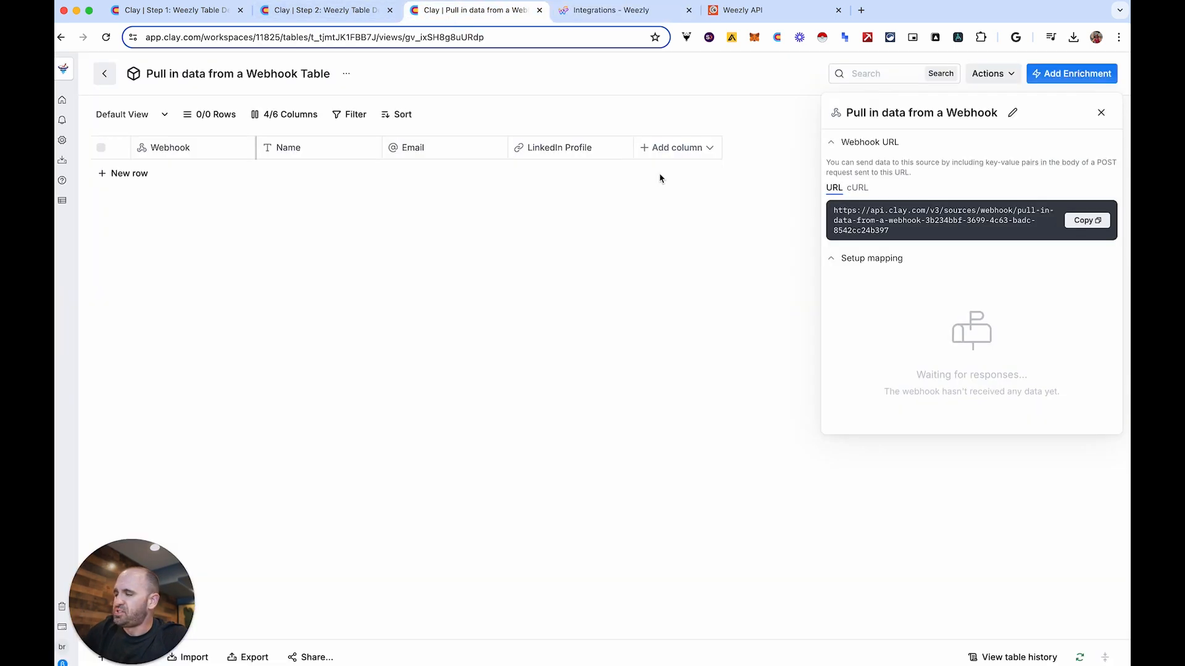
pyautogui.click(1101, 112)
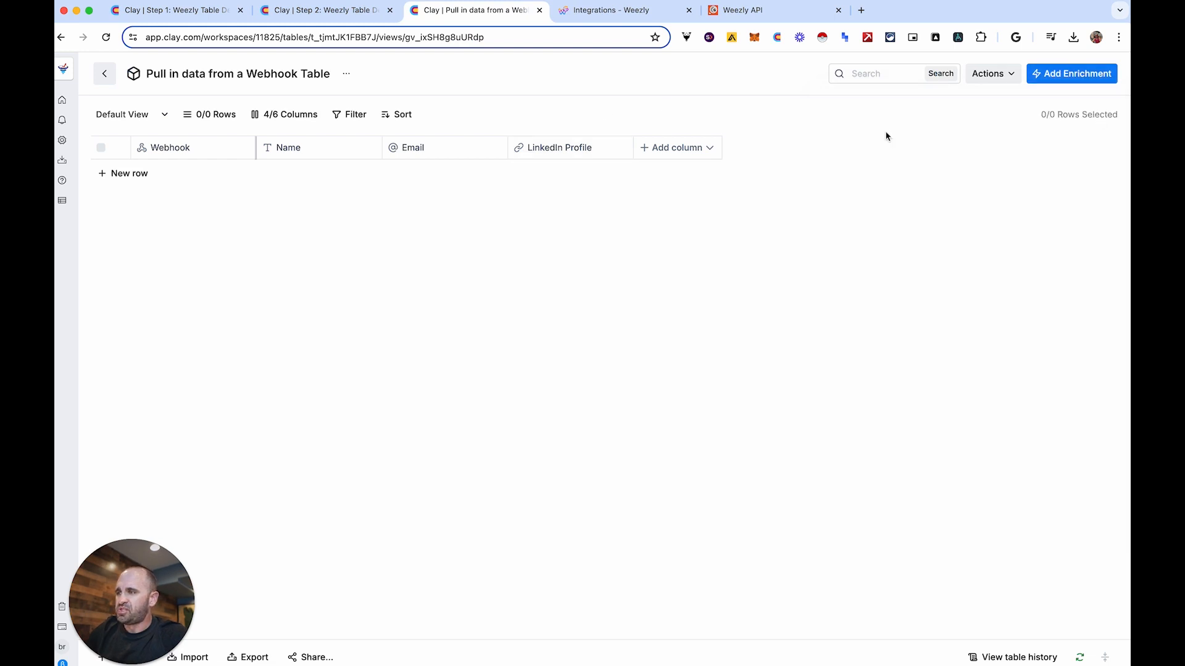
pyautogui.click(539, 9)
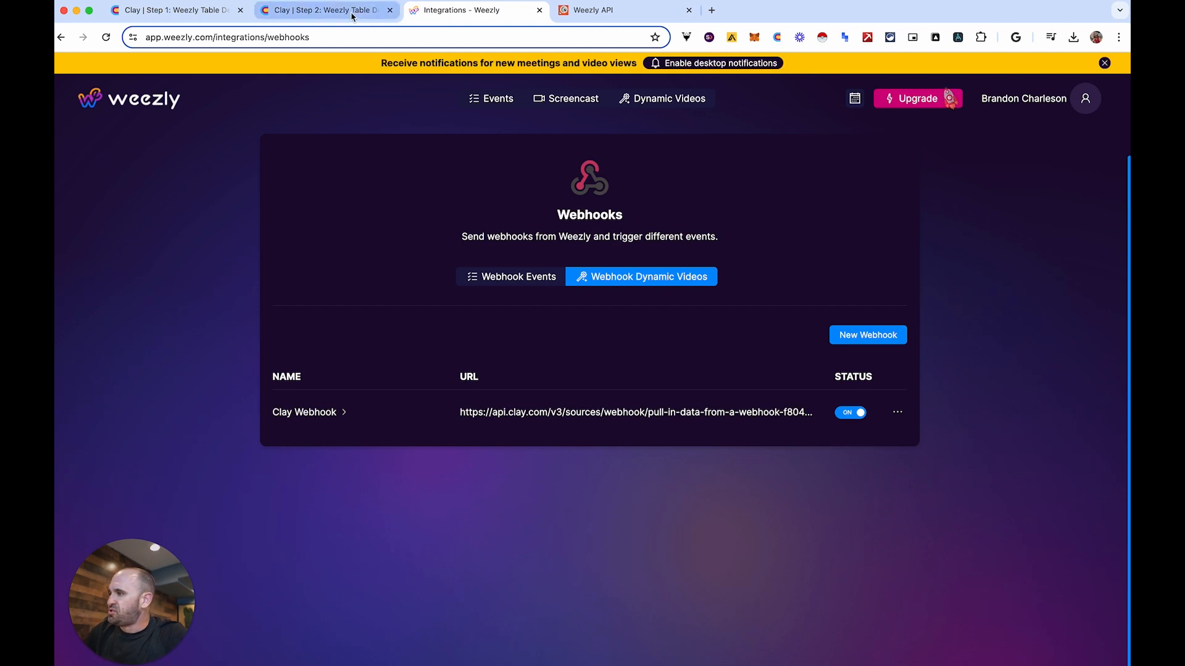
# Compare the Step 1 and Step 2 tables and examine the response details of the first row's Weezly video generation cell.
pyautogui.click(352, 14)
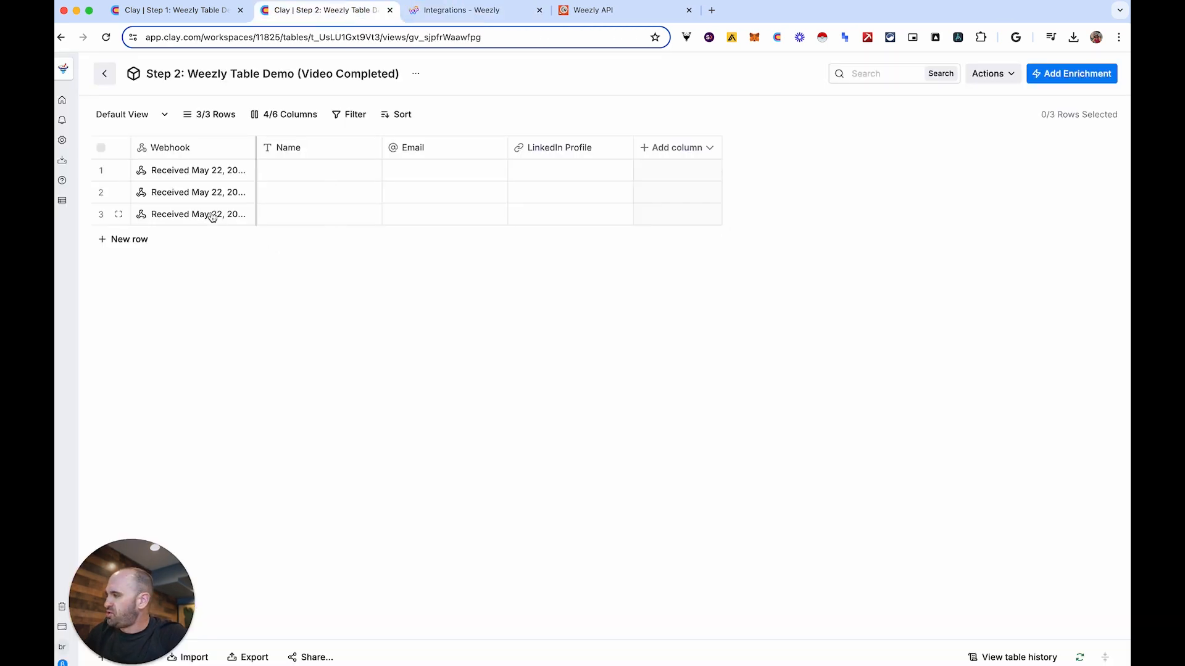
pyautogui.click(180, 12)
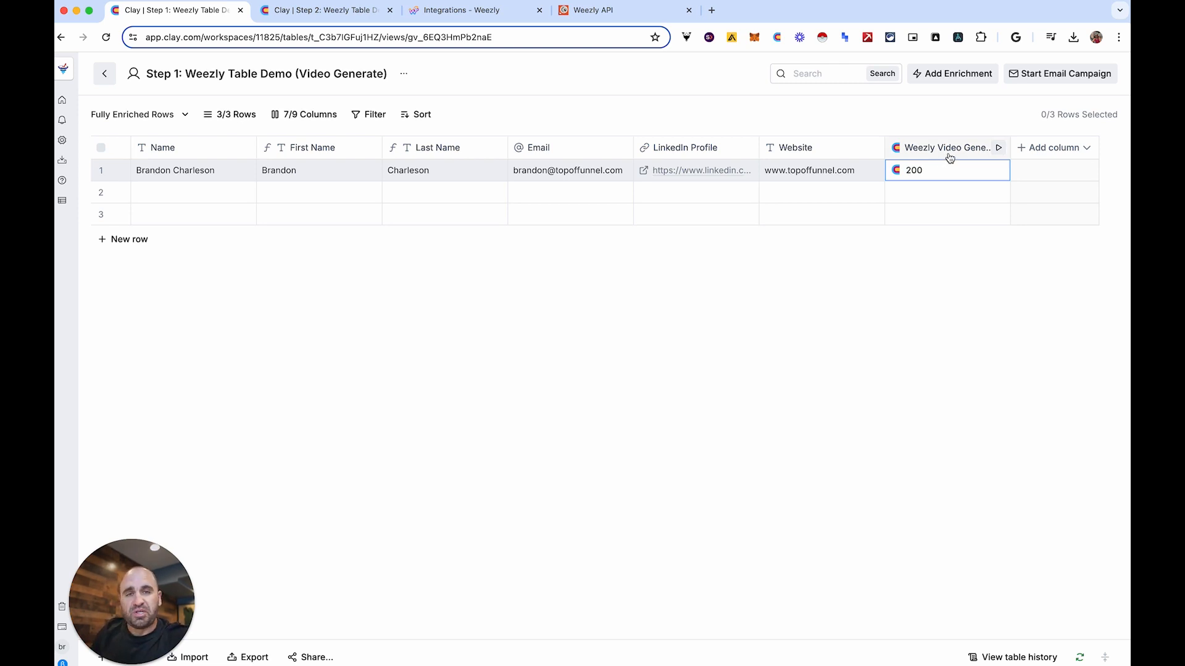
pyautogui.moveTo(914, 175)
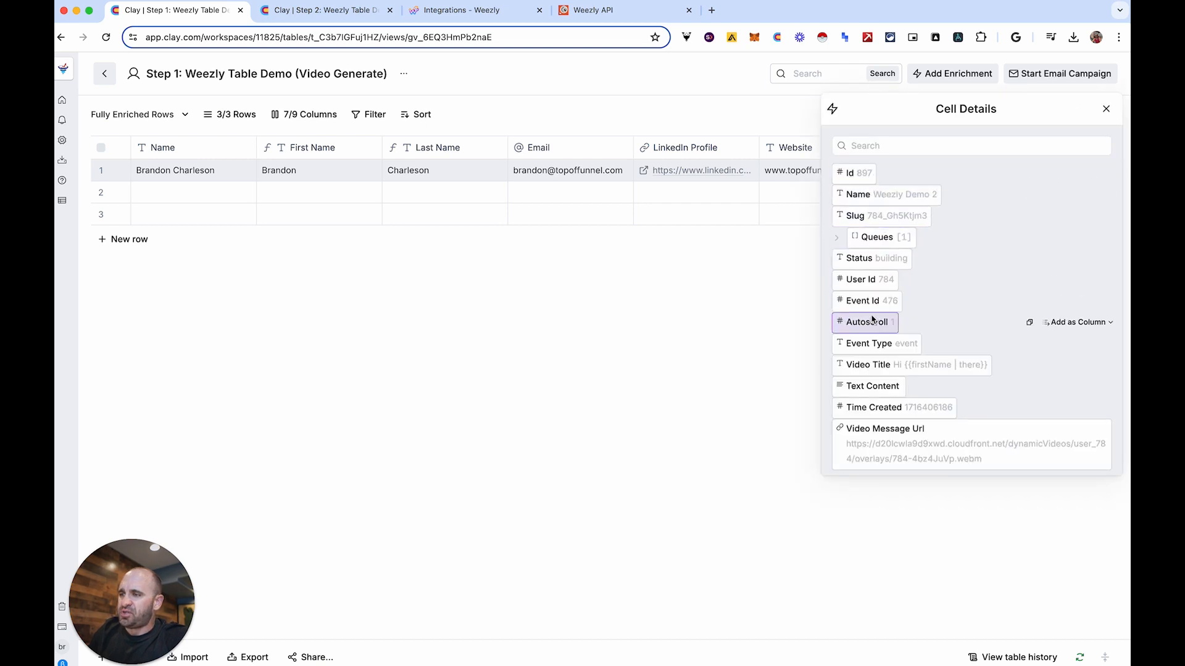
pyautogui.click(1105, 110)
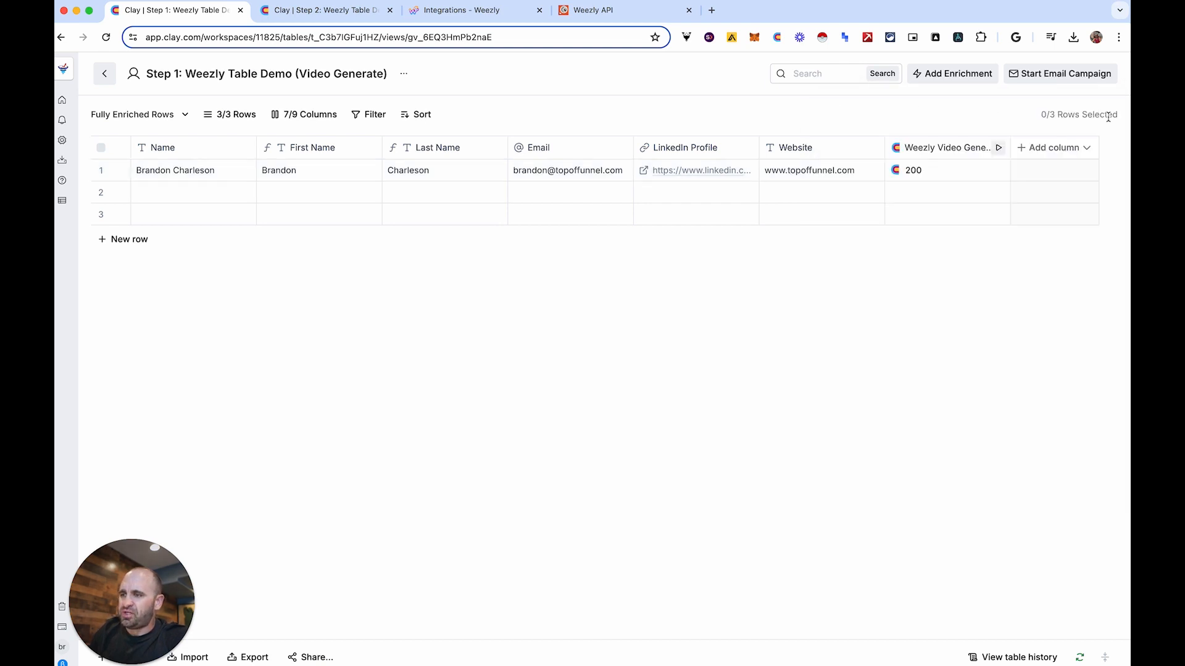
pyautogui.click(326, 11)
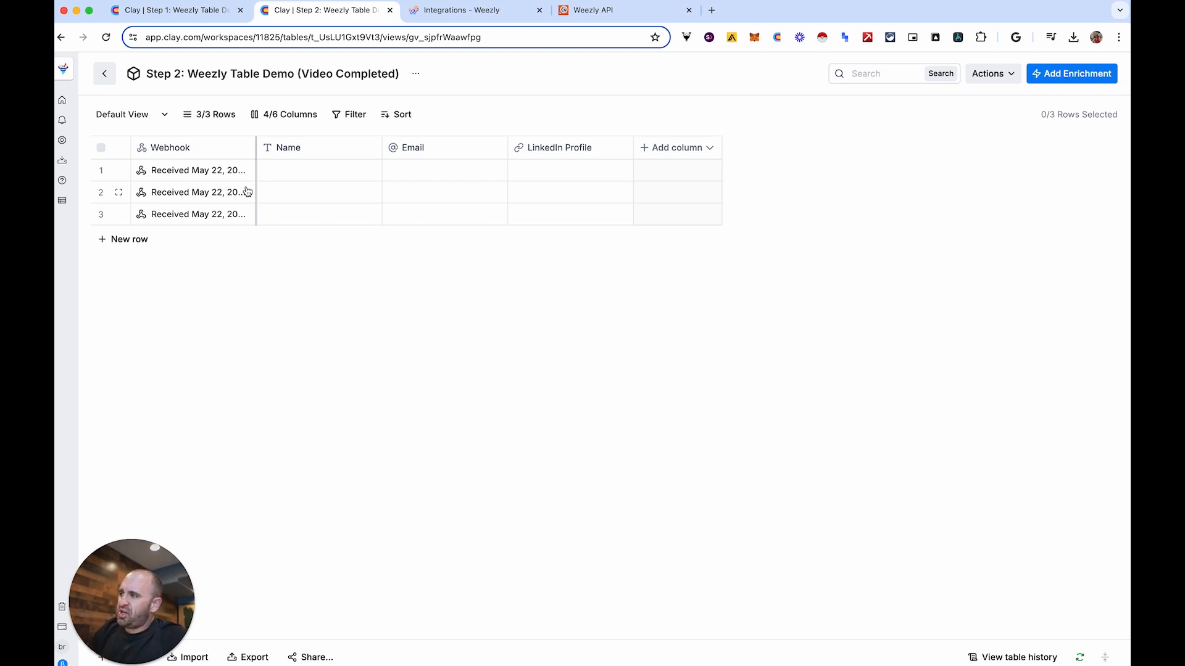
pyautogui.click(156, 13)
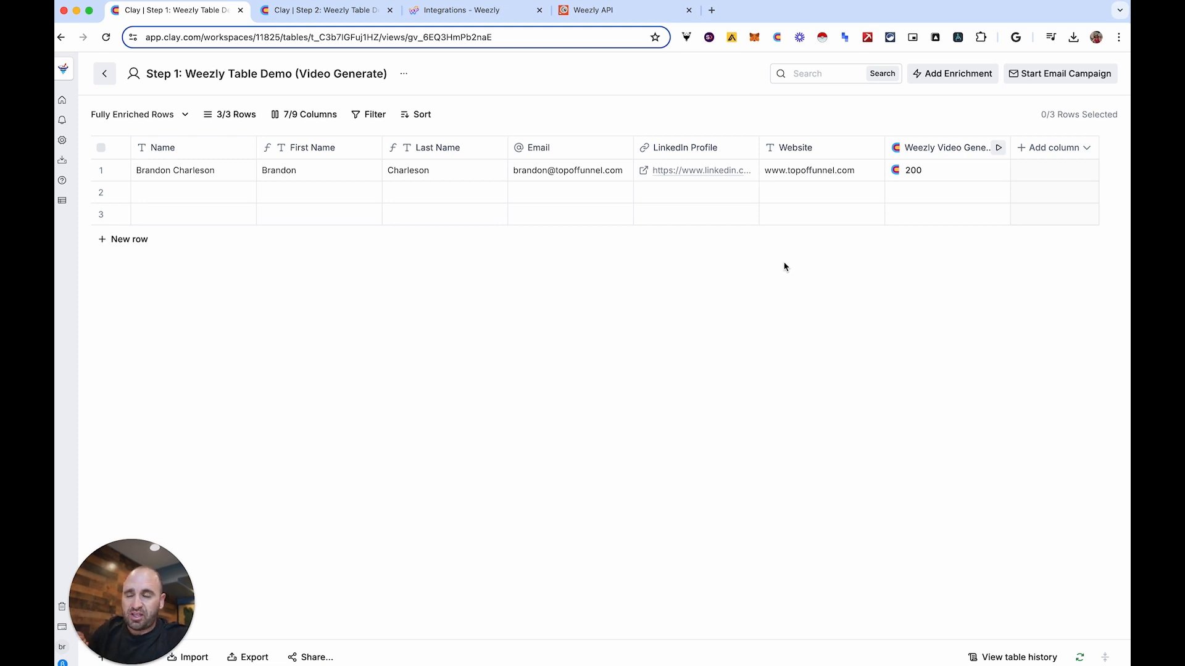
# Examine the video link, GIF URL and video URL fields in the third webhook record of the Step 2 table.
pyautogui.click(325, 12)
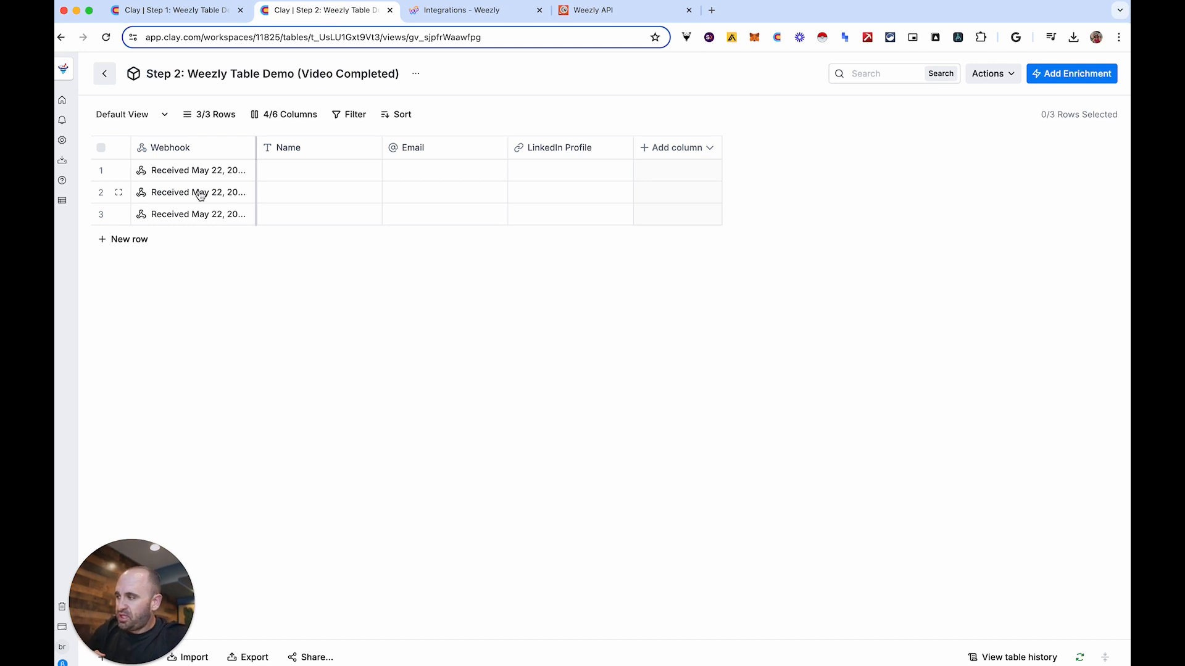
pyautogui.click(186, 222)
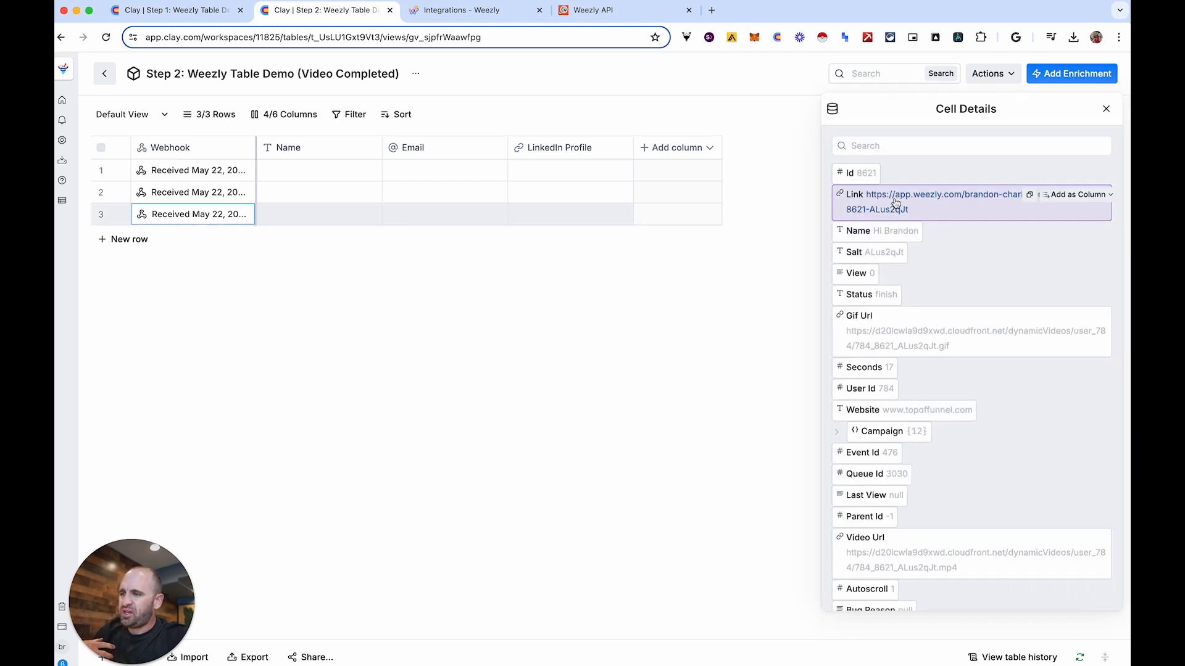
pyautogui.scroll(-4, 881, 388)
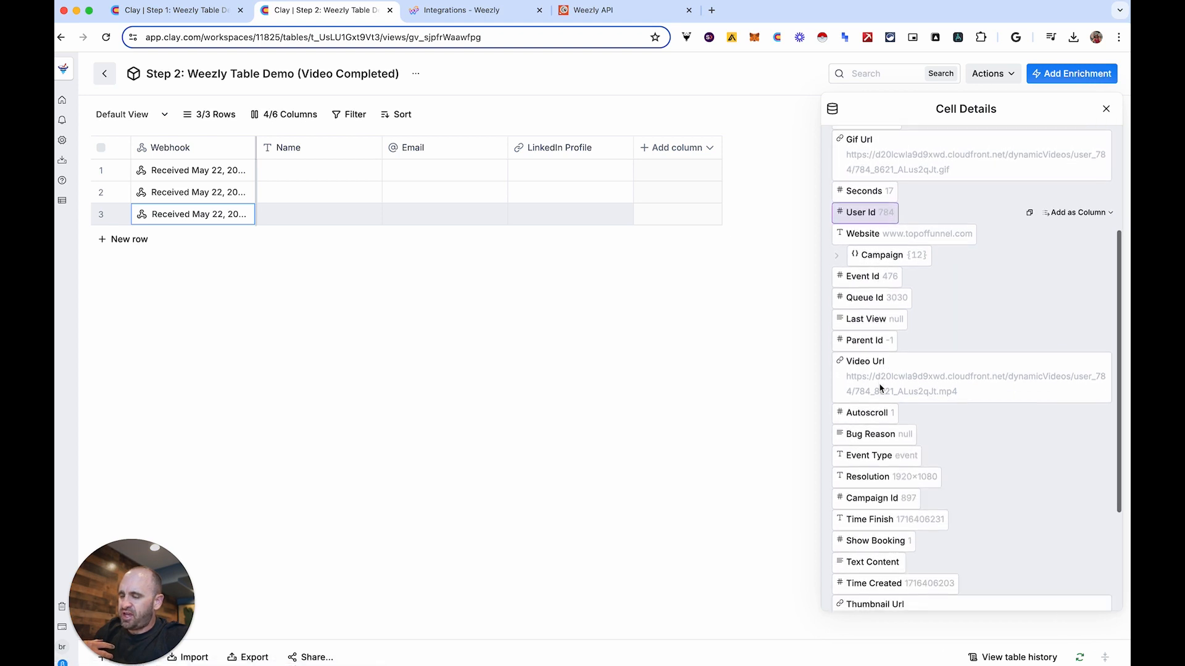
pyautogui.scroll(3, 880, 388)
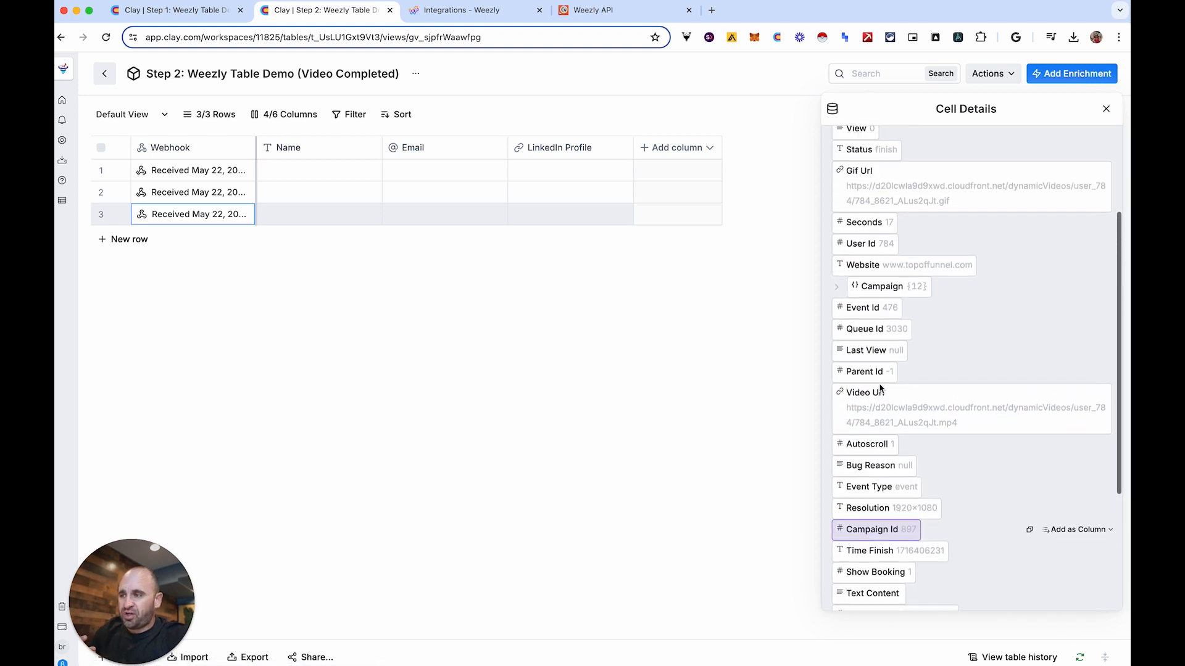
pyautogui.click(1106, 108)
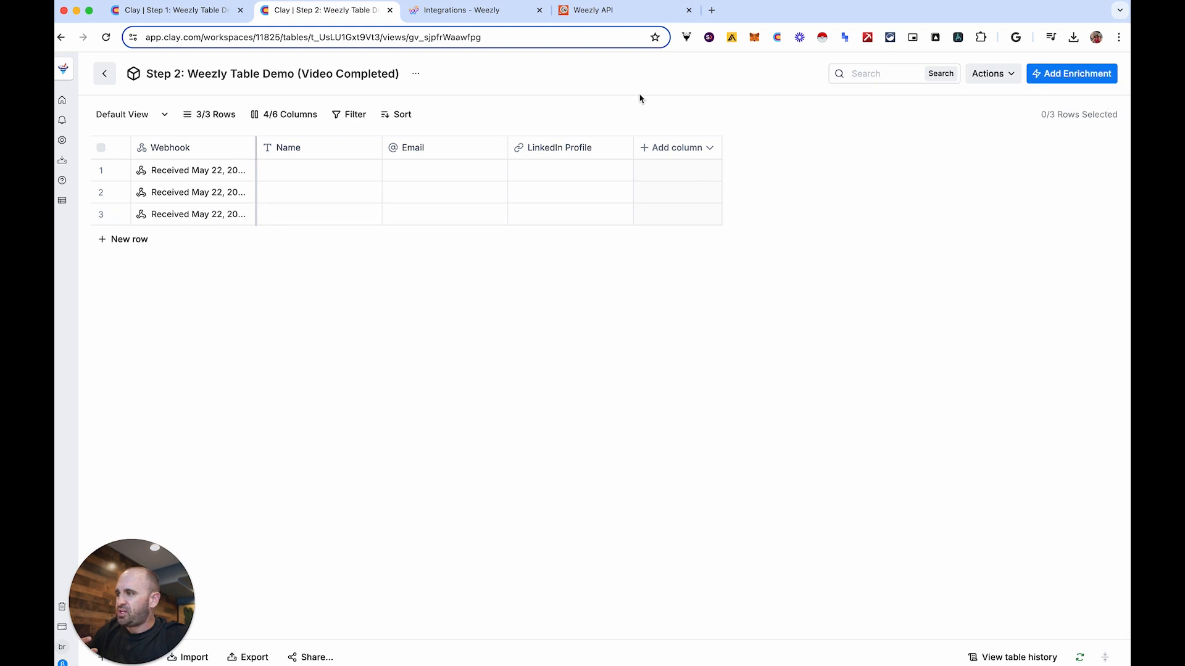
# Switch to Weezly and open the video entry in the Weezly Demo 2 dynamic video campaign.
pyautogui.click(480, 11)
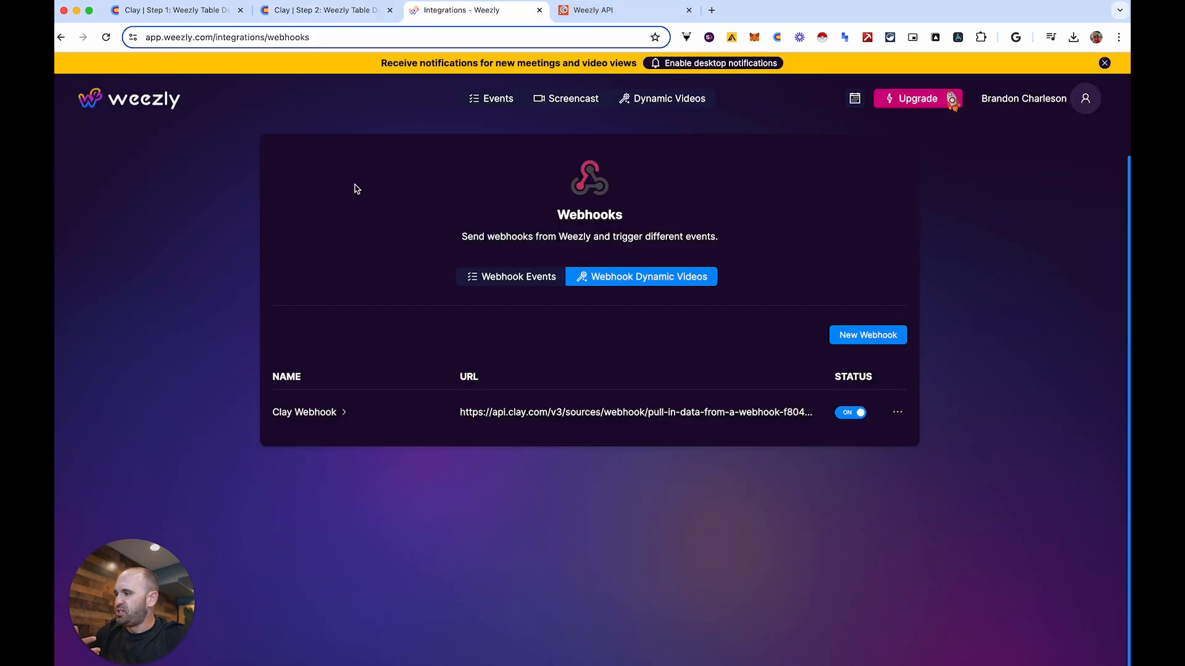
pyautogui.click(148, 101)
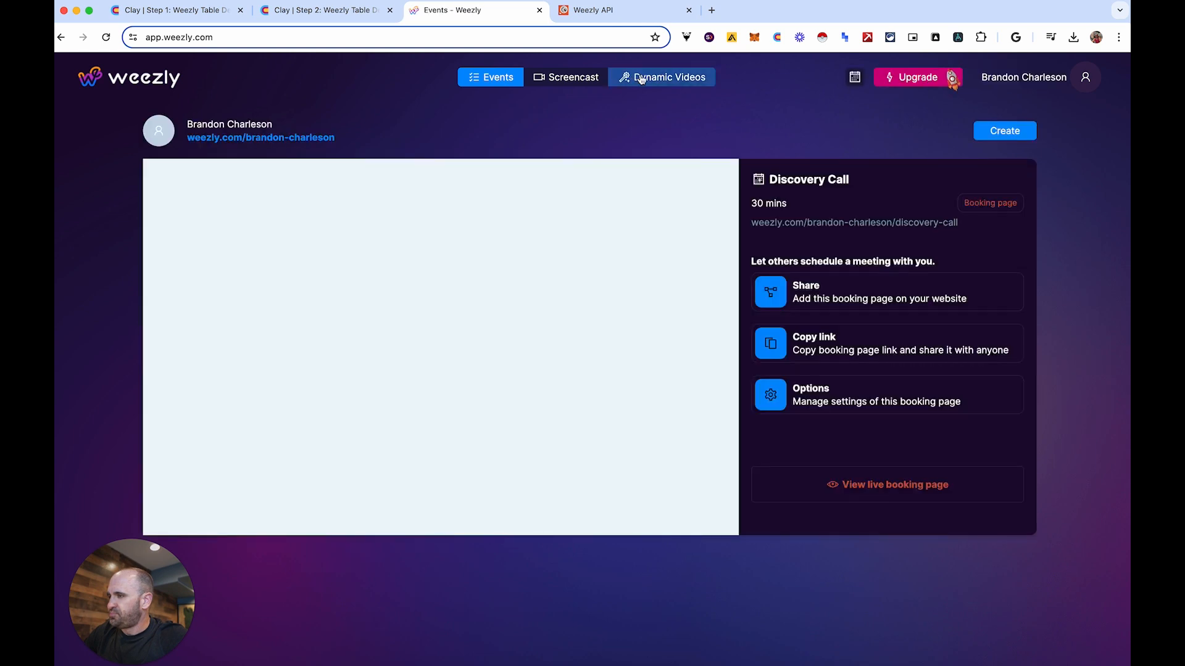
pyautogui.click(648, 100)
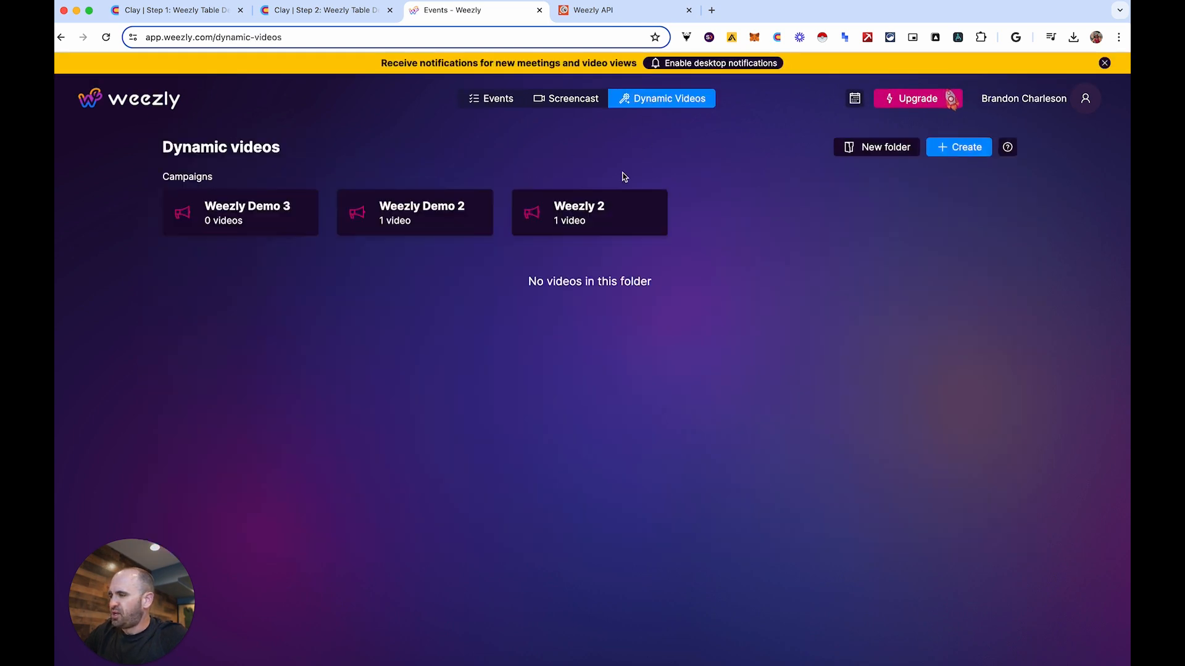
pyautogui.click(394, 218)
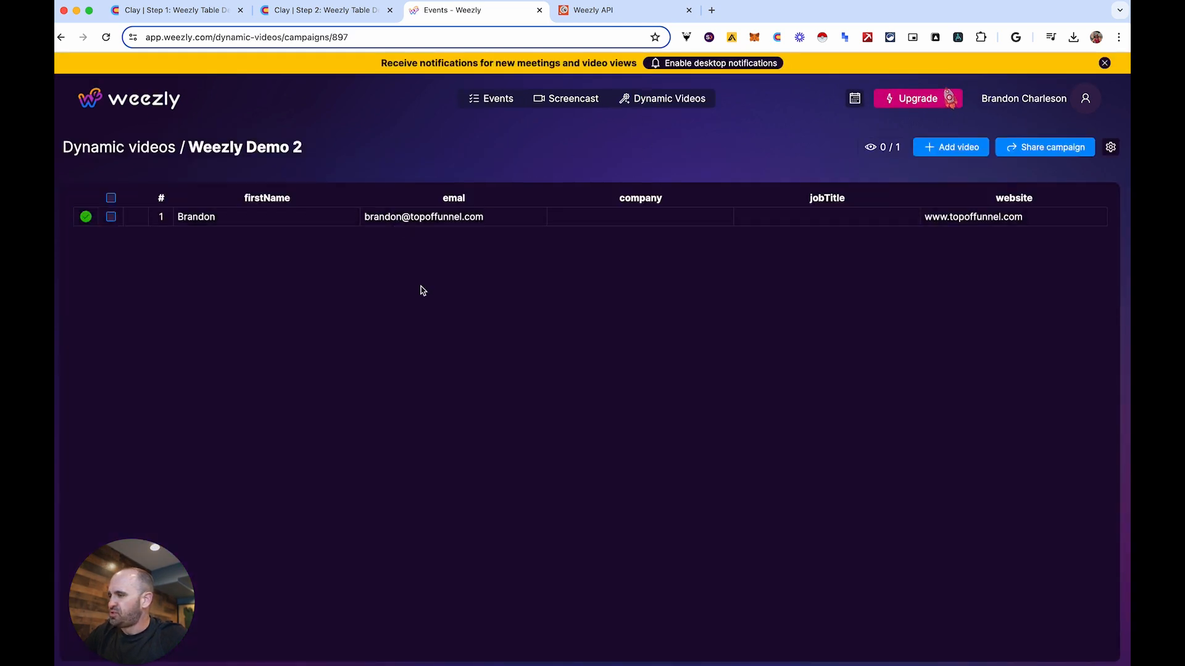
pyautogui.click(581, 220)
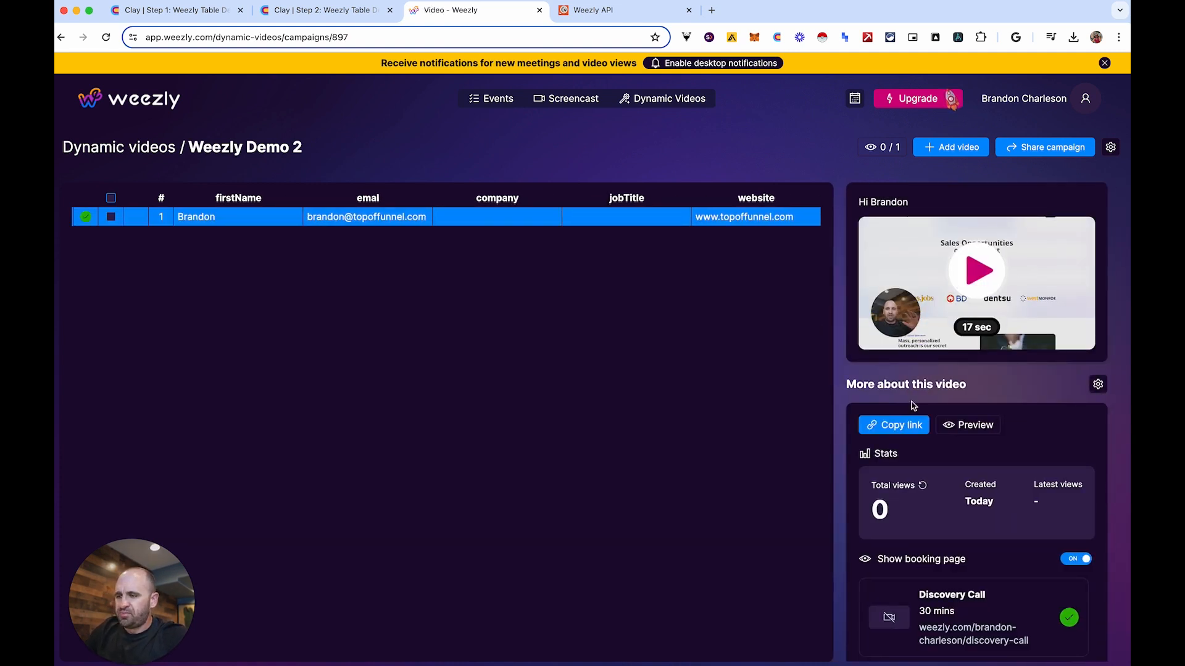
# Preview the campaign video on its landing page, play it, and close the preview.
pyautogui.scroll(-3, 912, 406)
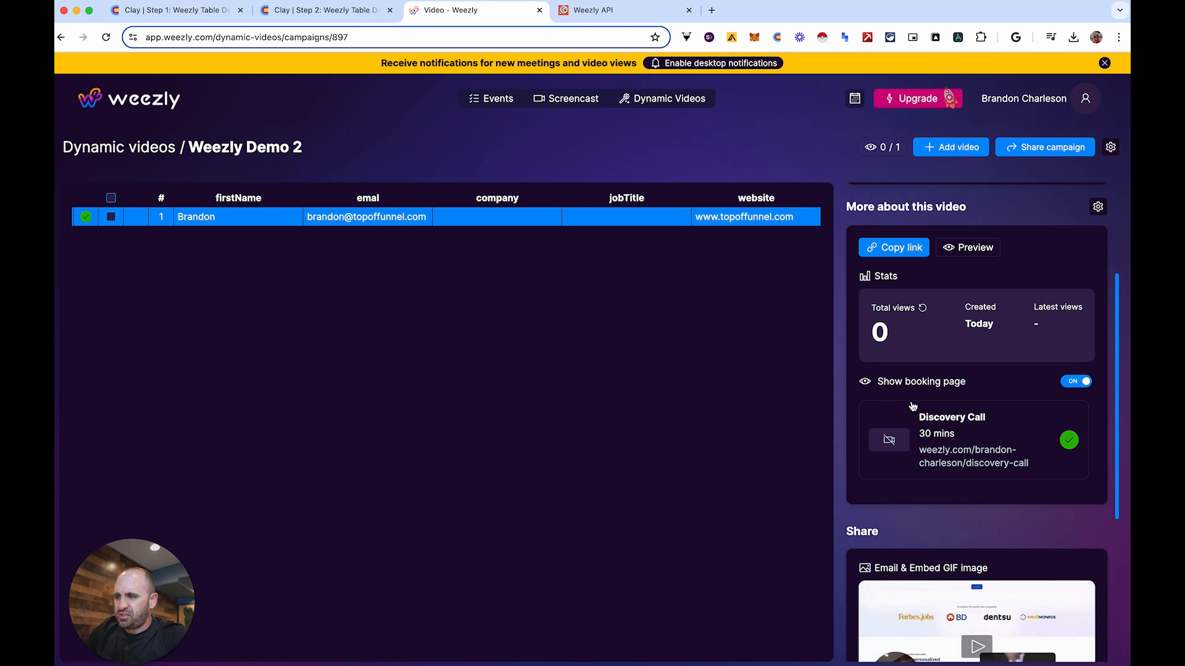
pyautogui.click(967, 252)
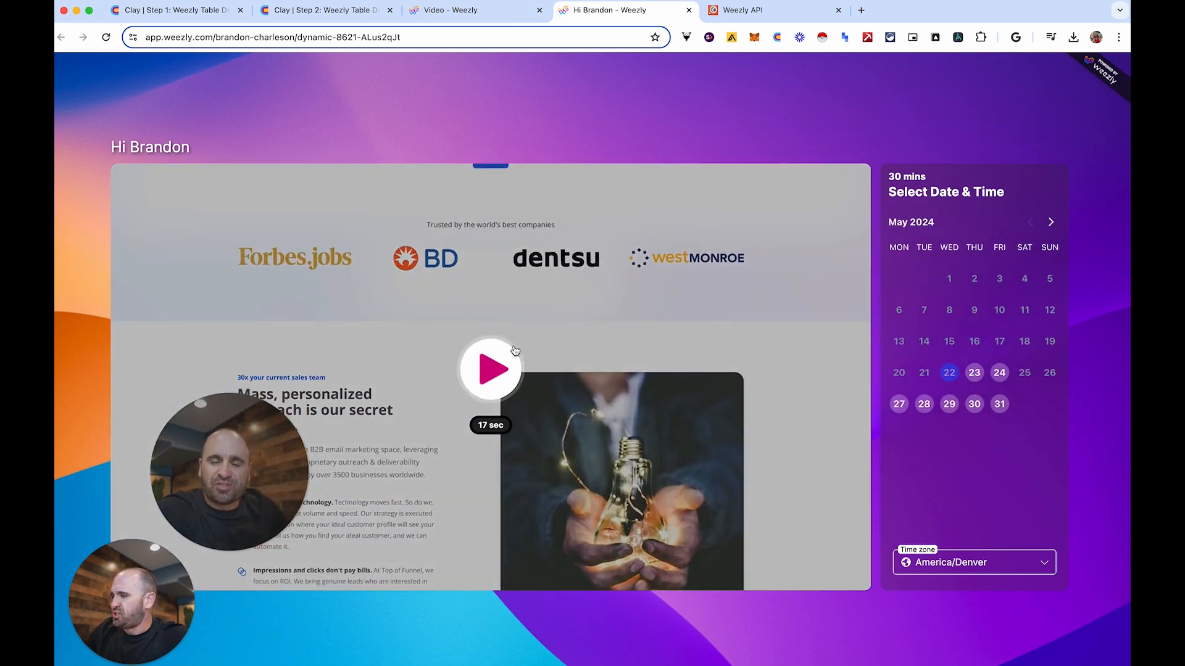
pyautogui.click(496, 367)
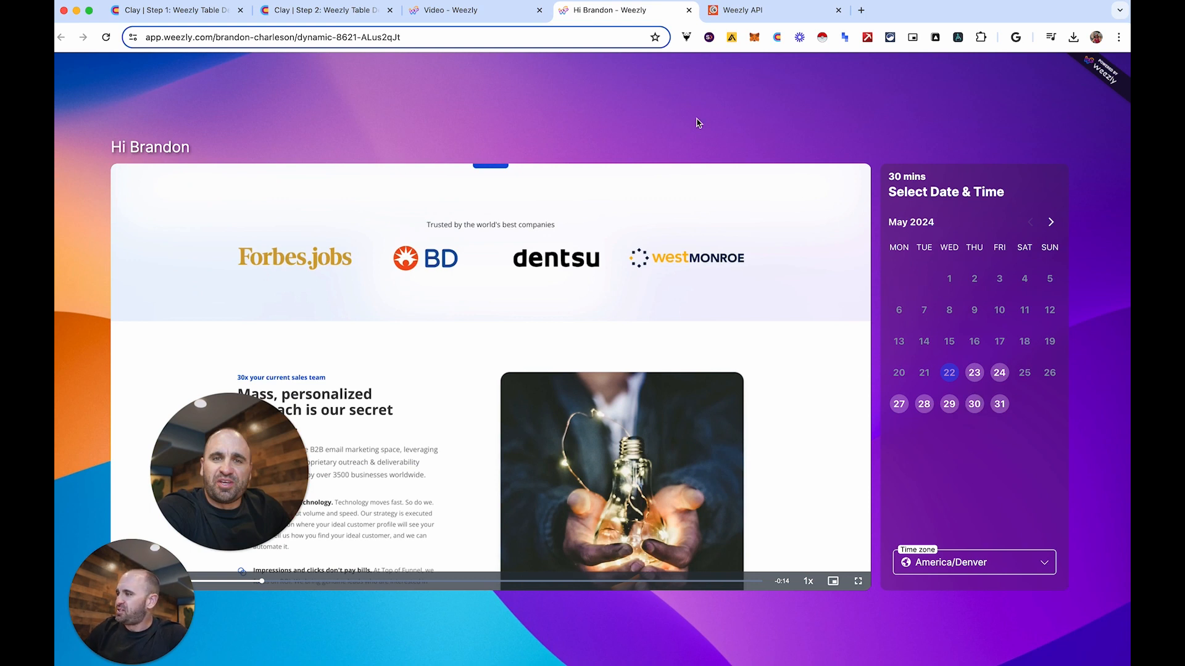
pyautogui.click(688, 10)
# Return to the Step 2 table in Clay and check the cell details of the third webhook record again.
pyautogui.click(307, 10)
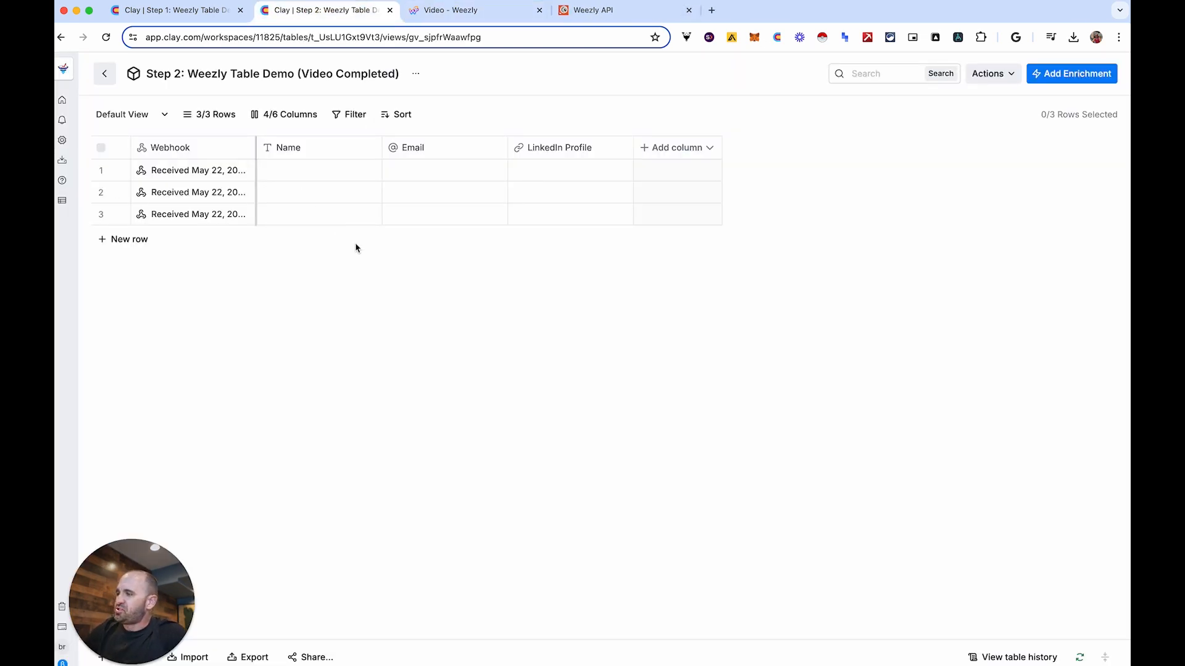
pyautogui.click(182, 219)
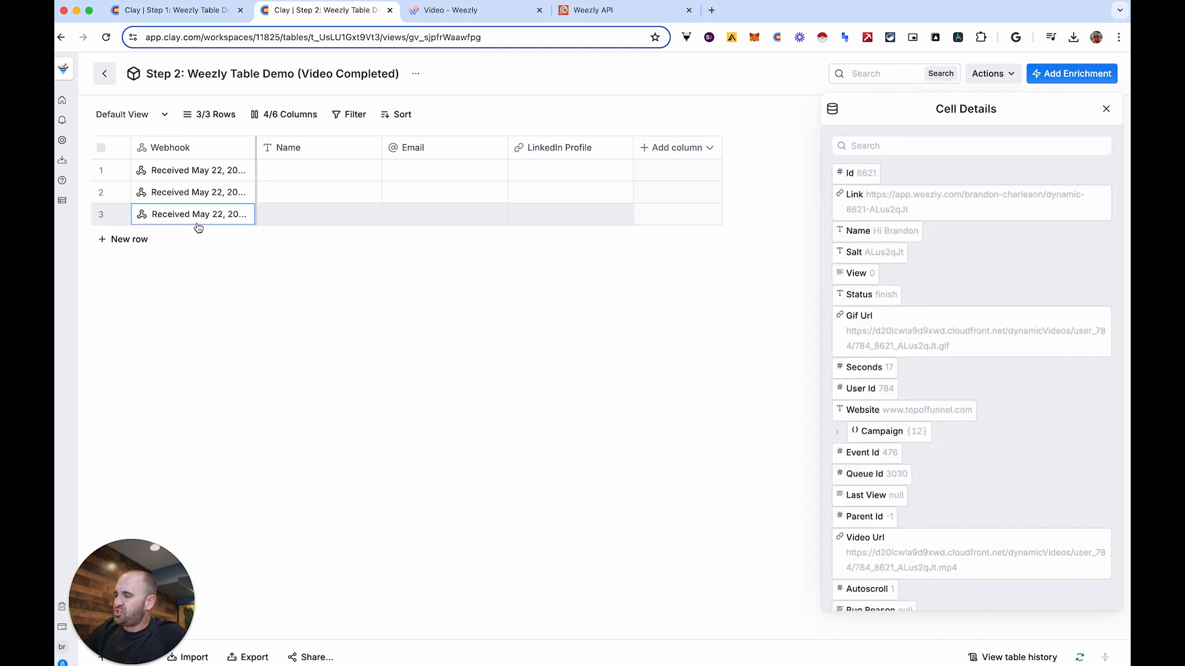
pyautogui.click(1106, 109)
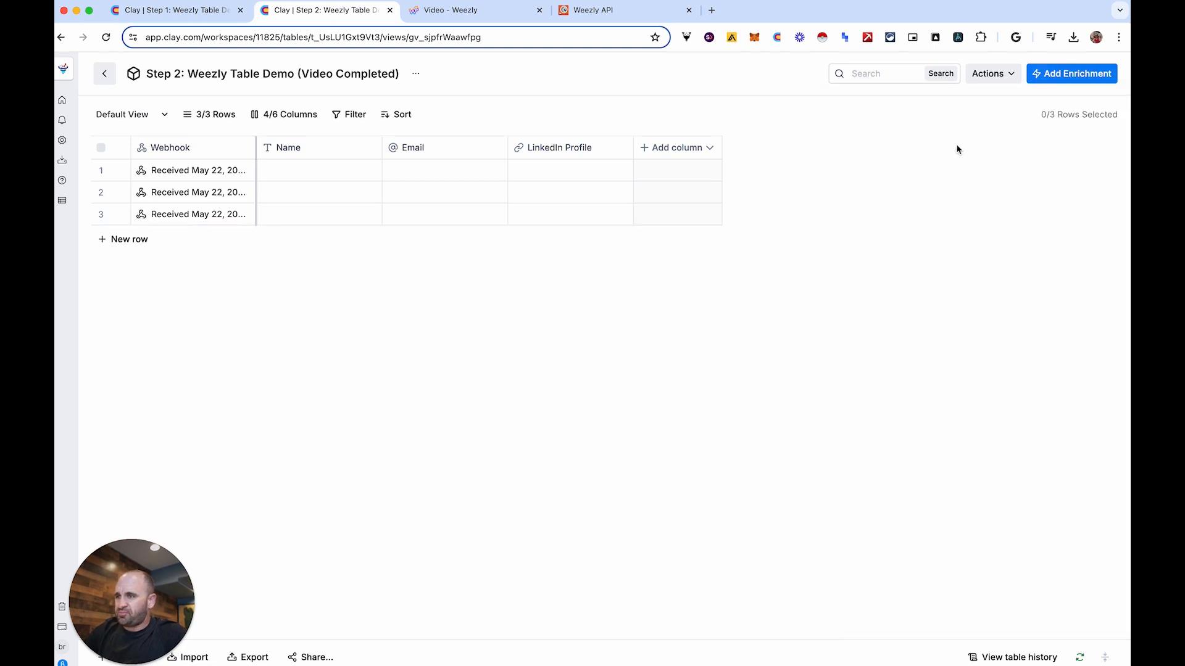
# Add a Lookup Multiple Rows in Other Table enrichment that searches the "Step 1: Weezly Table Demo (Video Generate)" table.
pyautogui.click(1062, 88)
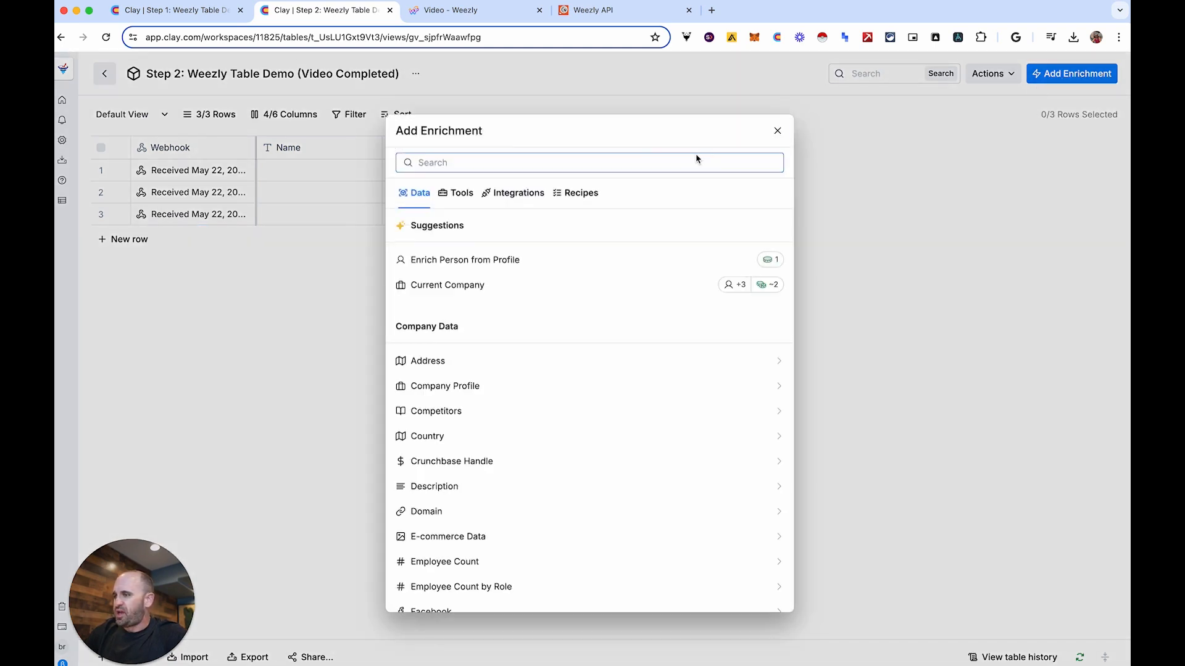
pyautogui.click(492, 164)
pyautogui.write('look up')
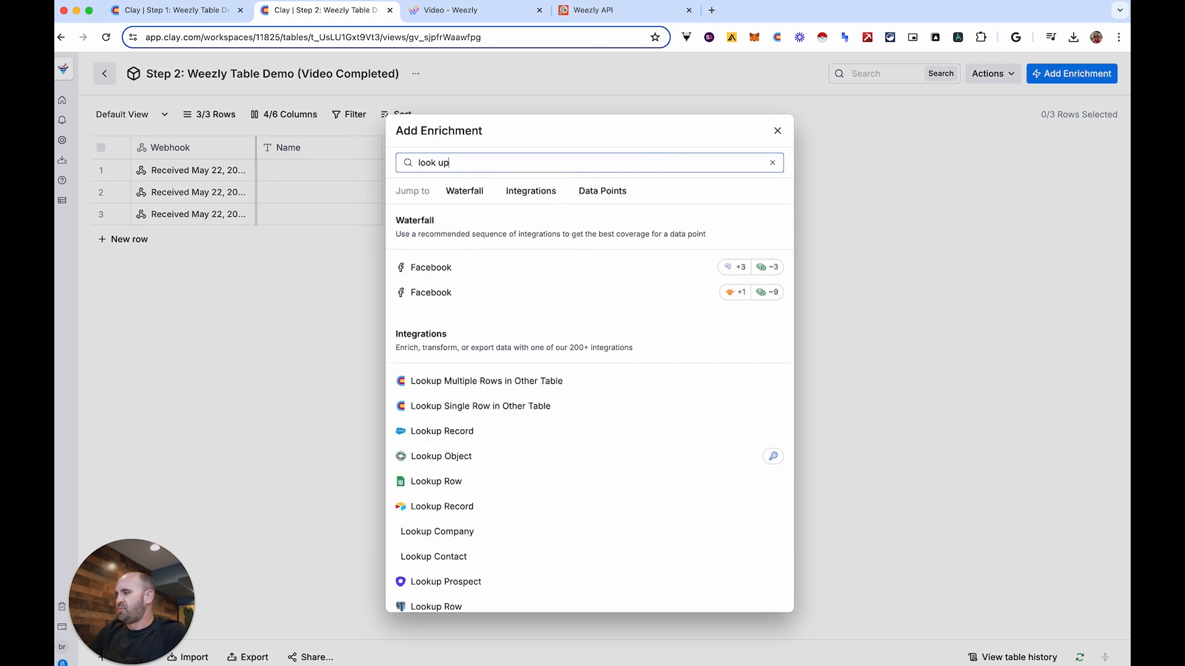
pyautogui.click(553, 247)
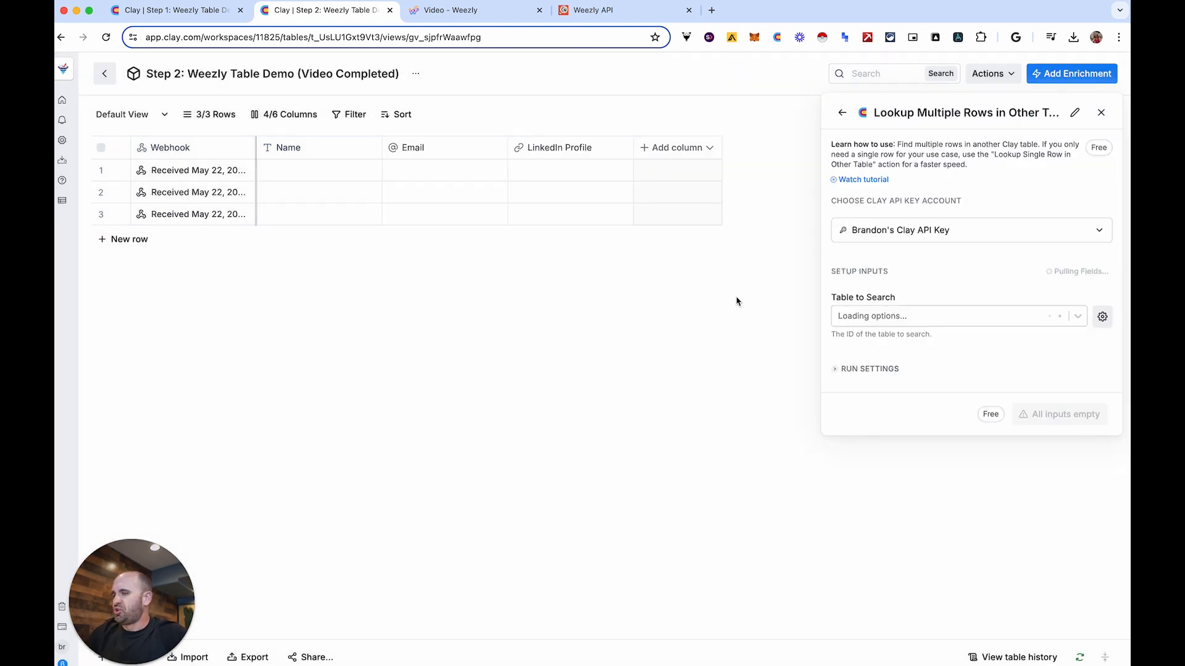
pyautogui.click(876, 318)
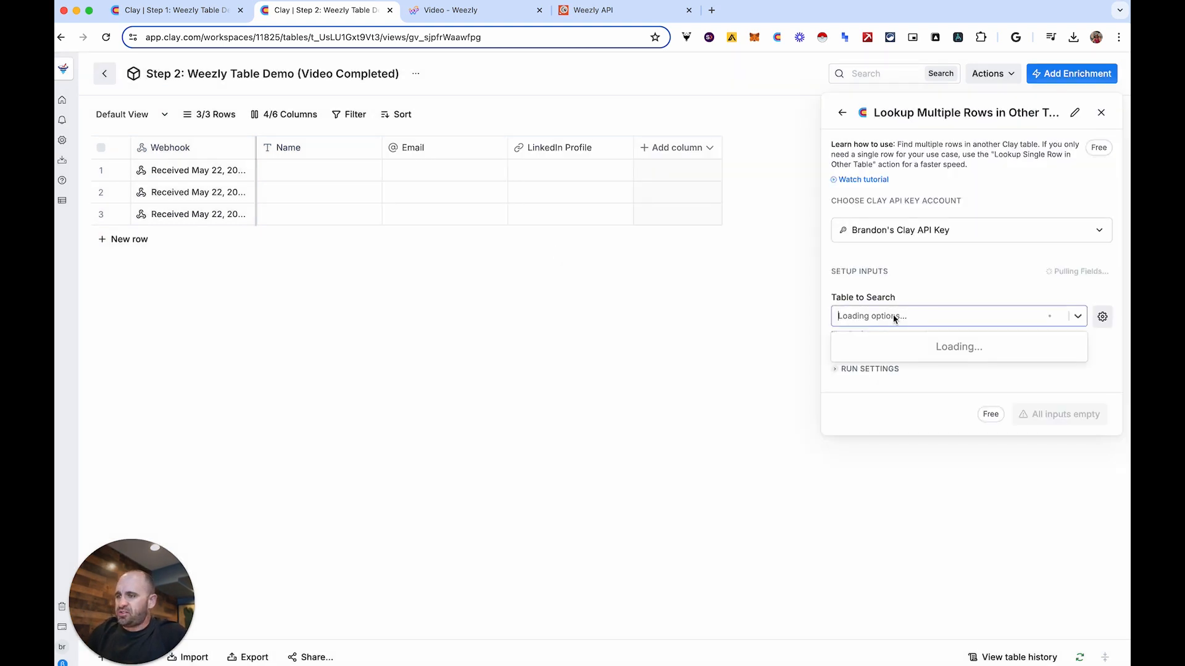
pyautogui.write('step 1')
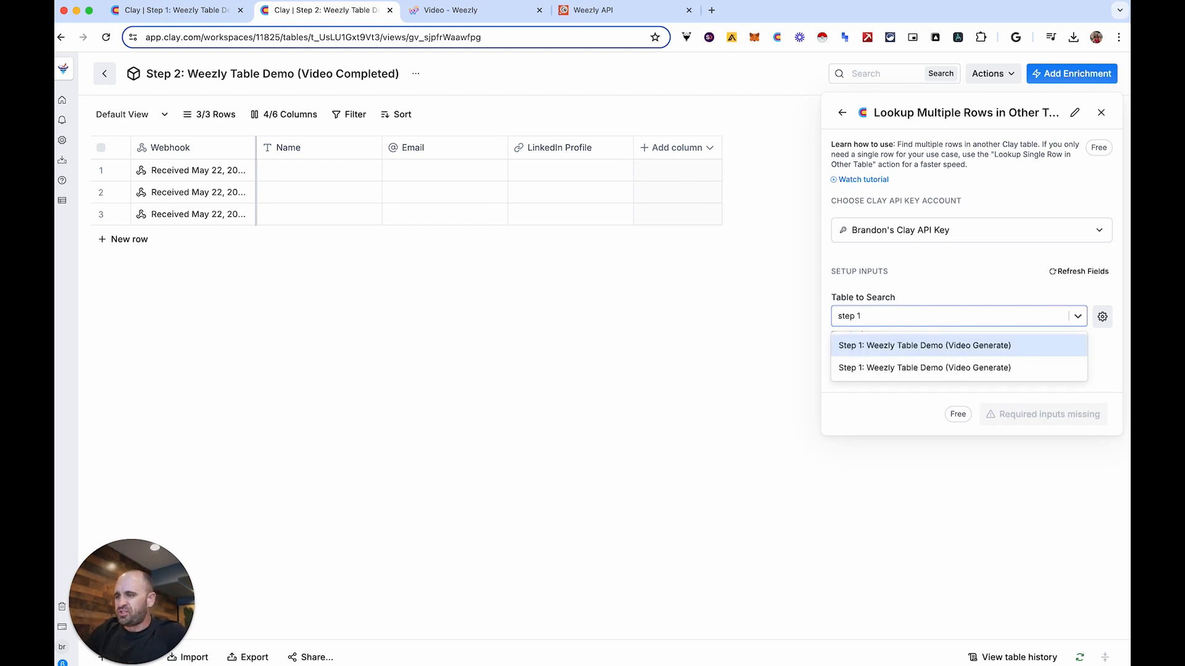
pyautogui.click(917, 345)
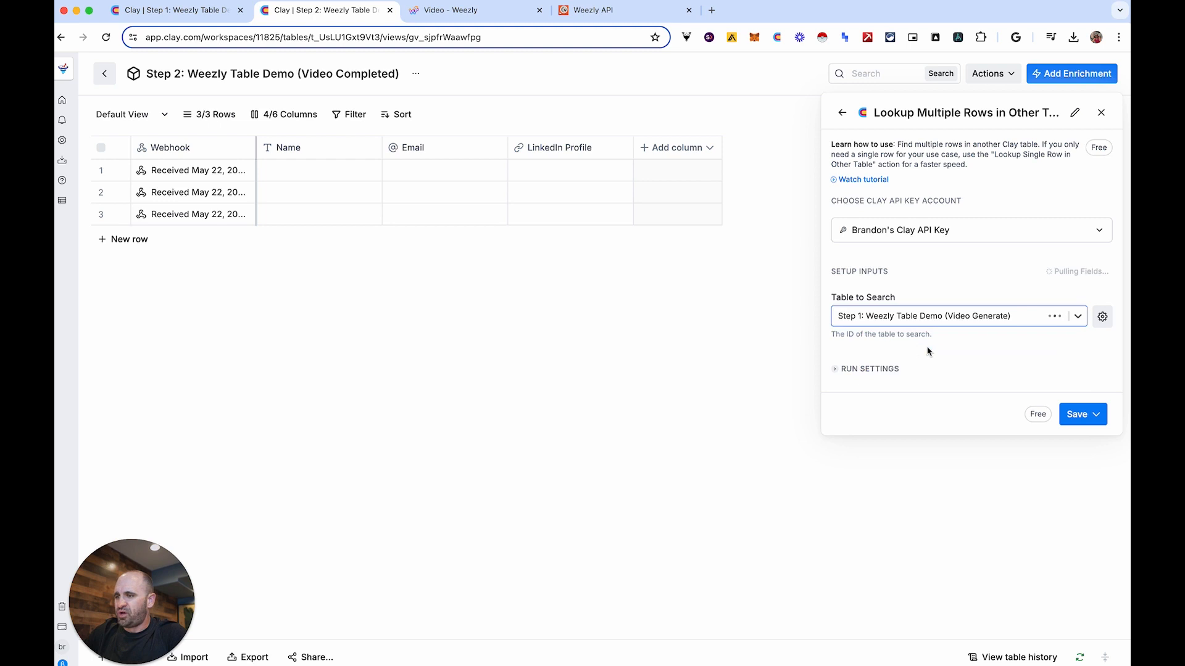
pyautogui.click(924, 378)
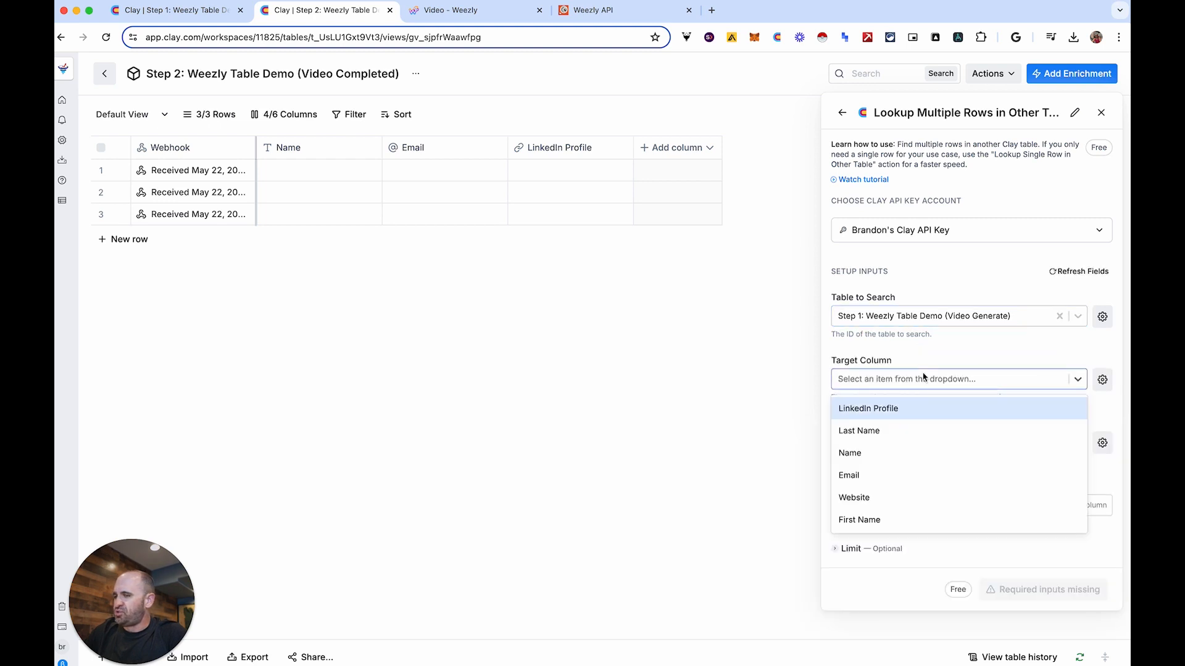
pyautogui.click(924, 378)
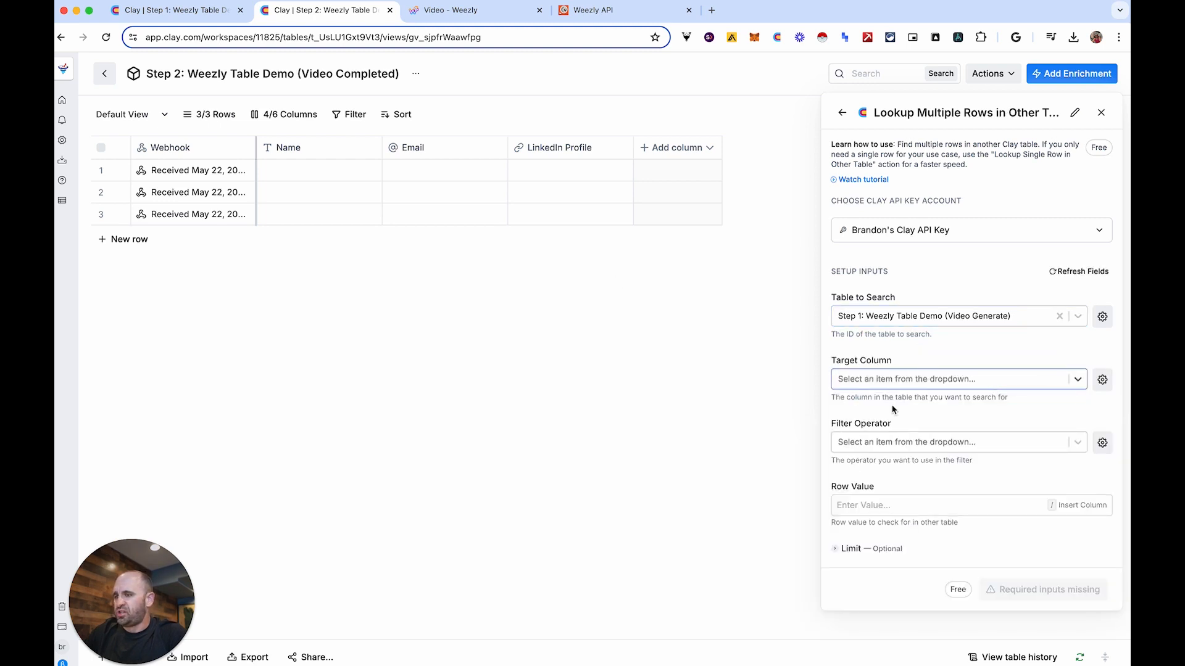
pyautogui.click(893, 442)
pyautogui.click(889, 476)
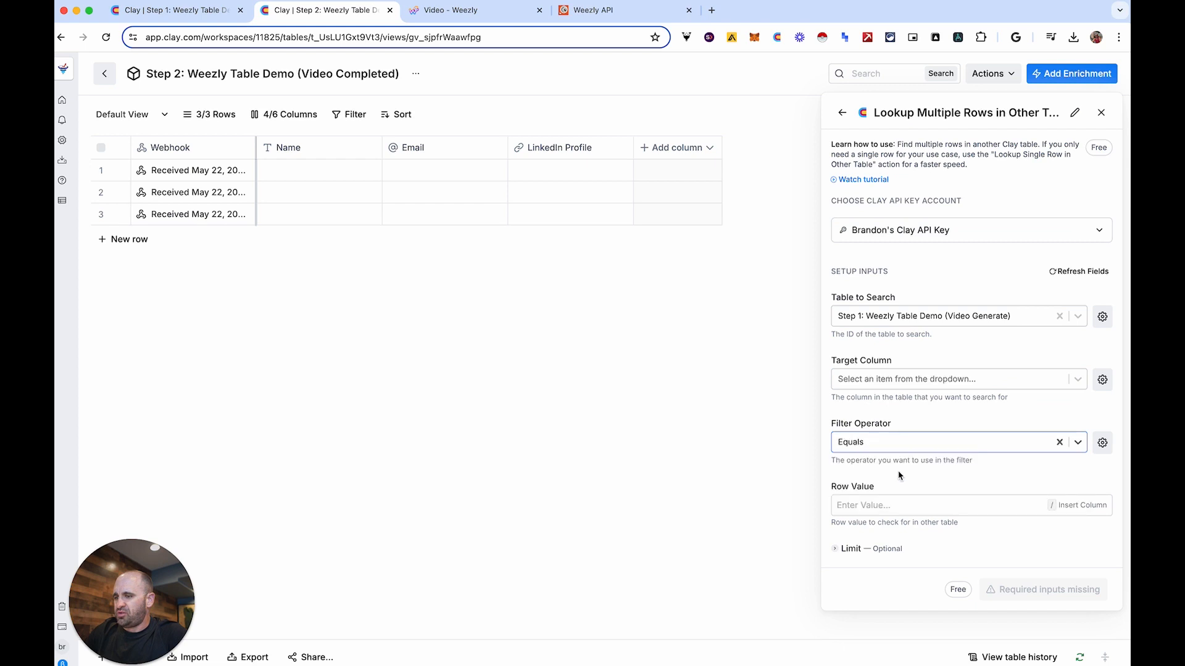
pyautogui.click(913, 505)
pyautogui.write('/')
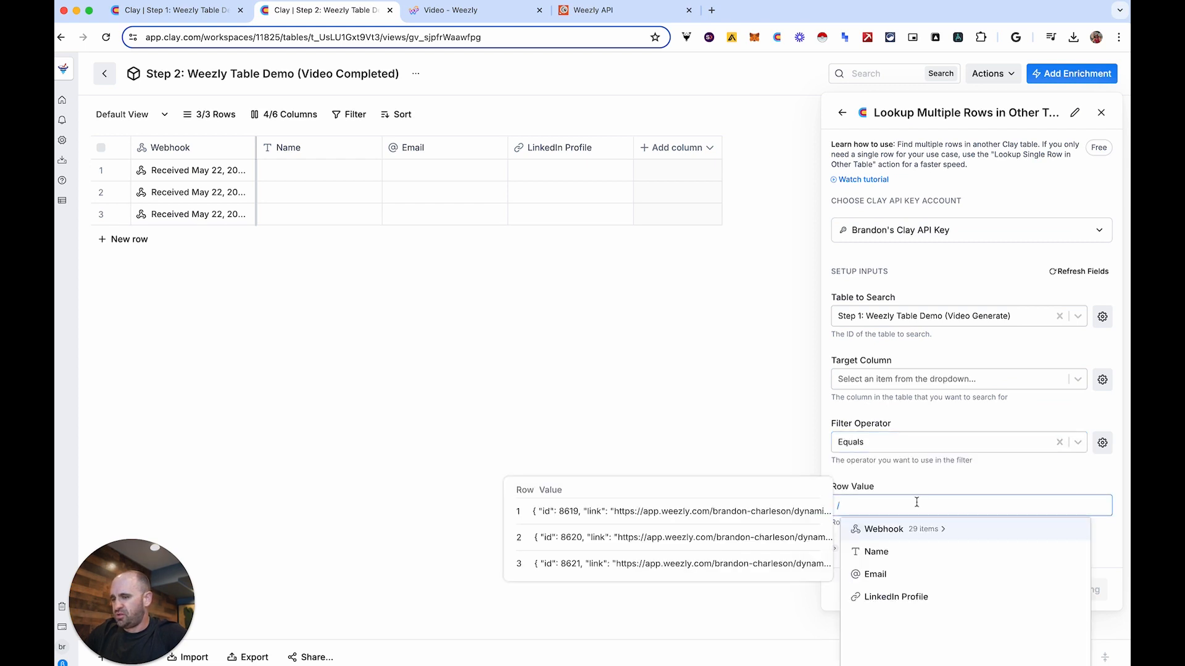
pyautogui.press('Escape')
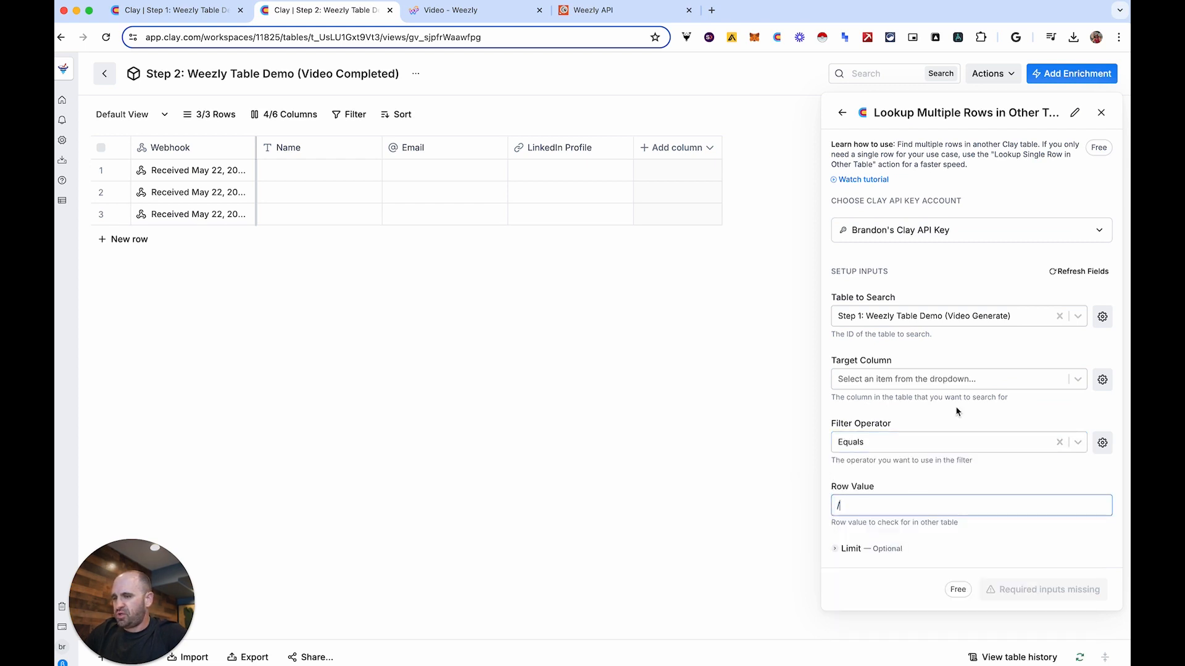
pyautogui.click(1102, 113)
pyautogui.click(509, 402)
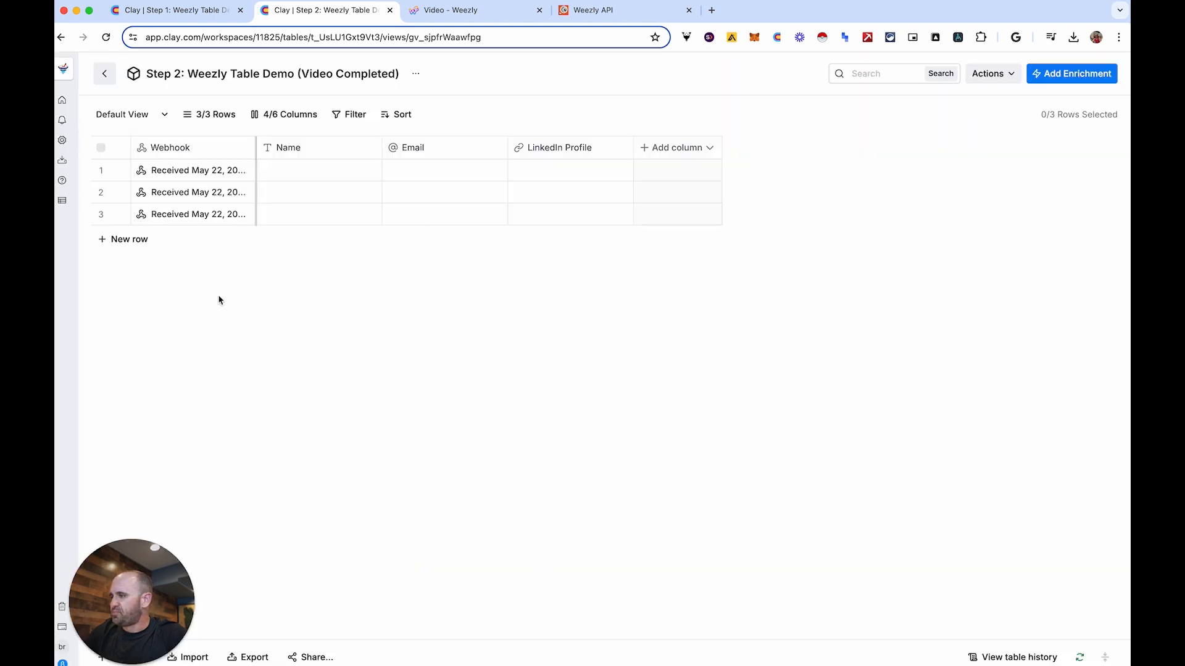
# Examine the cell details of the second webhook record for fields that could match the Step 1 table.
pyautogui.click(198, 194)
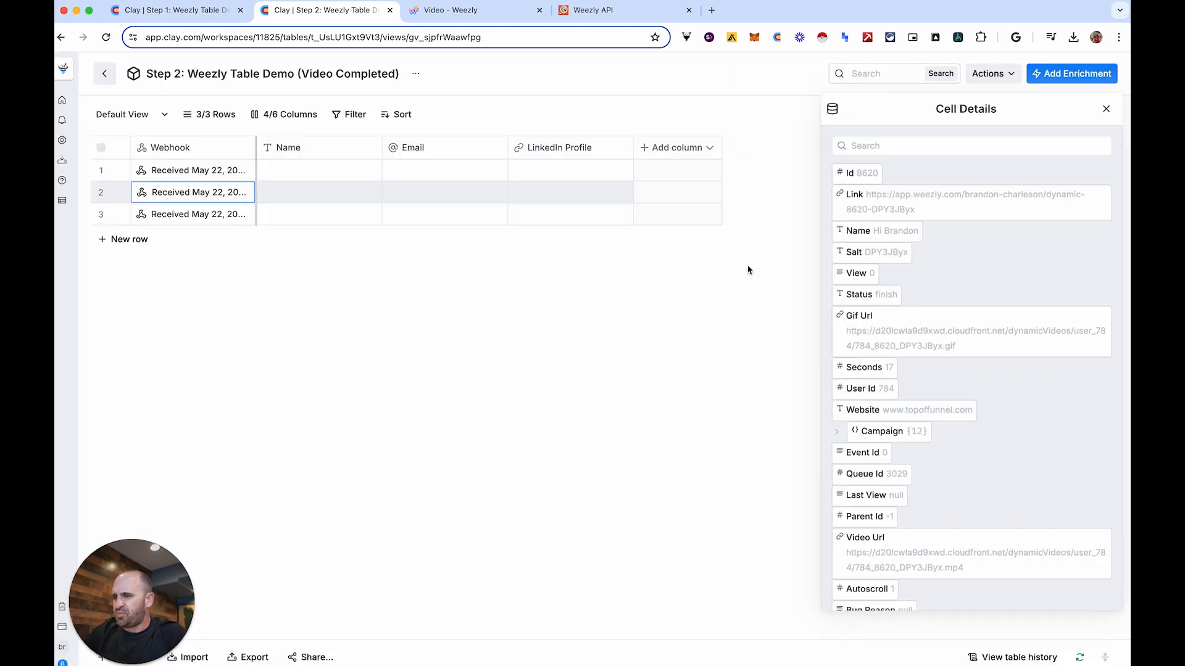
pyautogui.moveTo(978, 349)
pyautogui.scroll(-2, 978, 350)
pyautogui.scroll(-2, 978, 349)
pyautogui.scroll(-3, 978, 350)
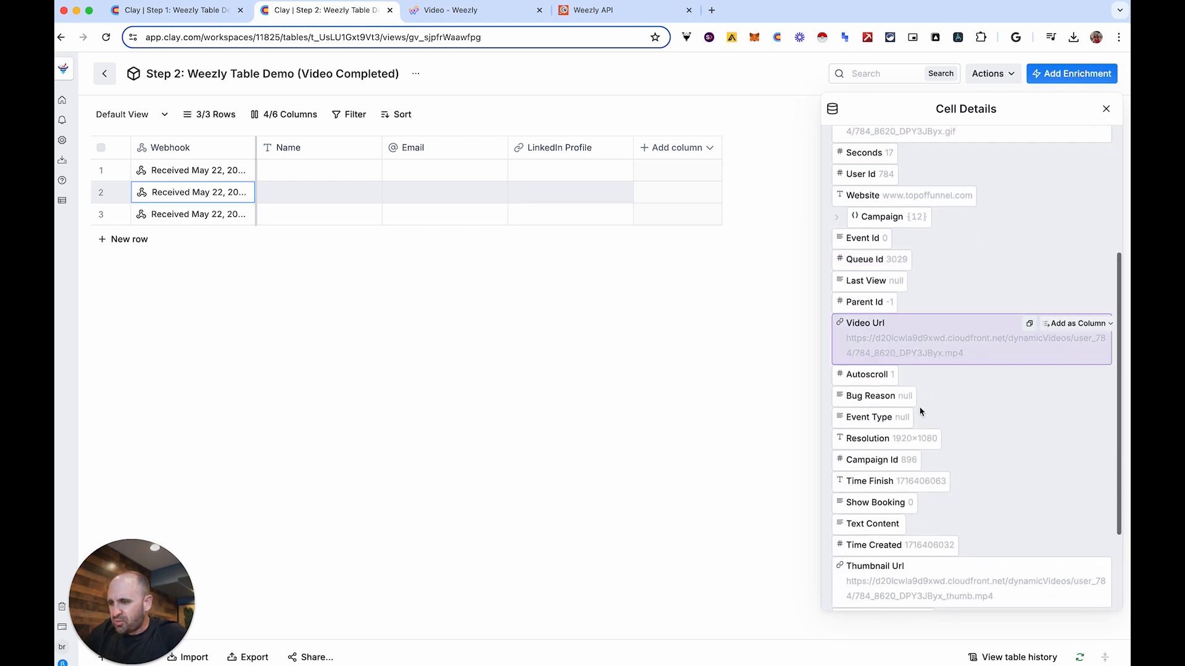
pyautogui.scroll(-2, 921, 411)
pyautogui.scroll(-2, 921, 411)
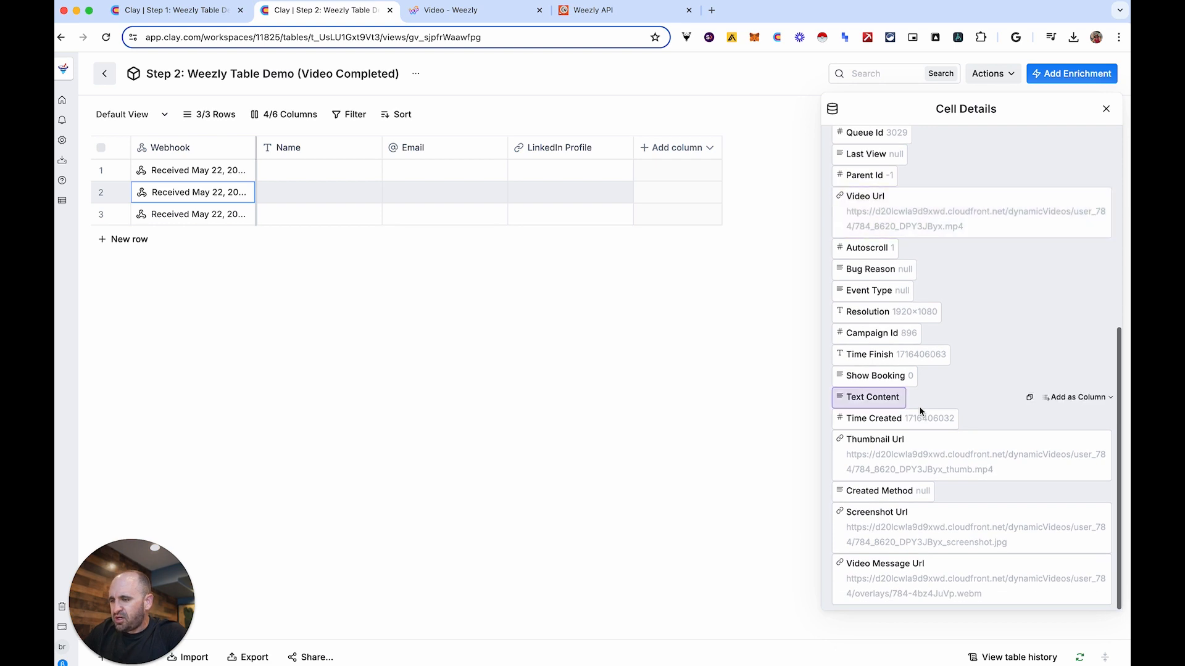
pyautogui.scroll(10, 921, 411)
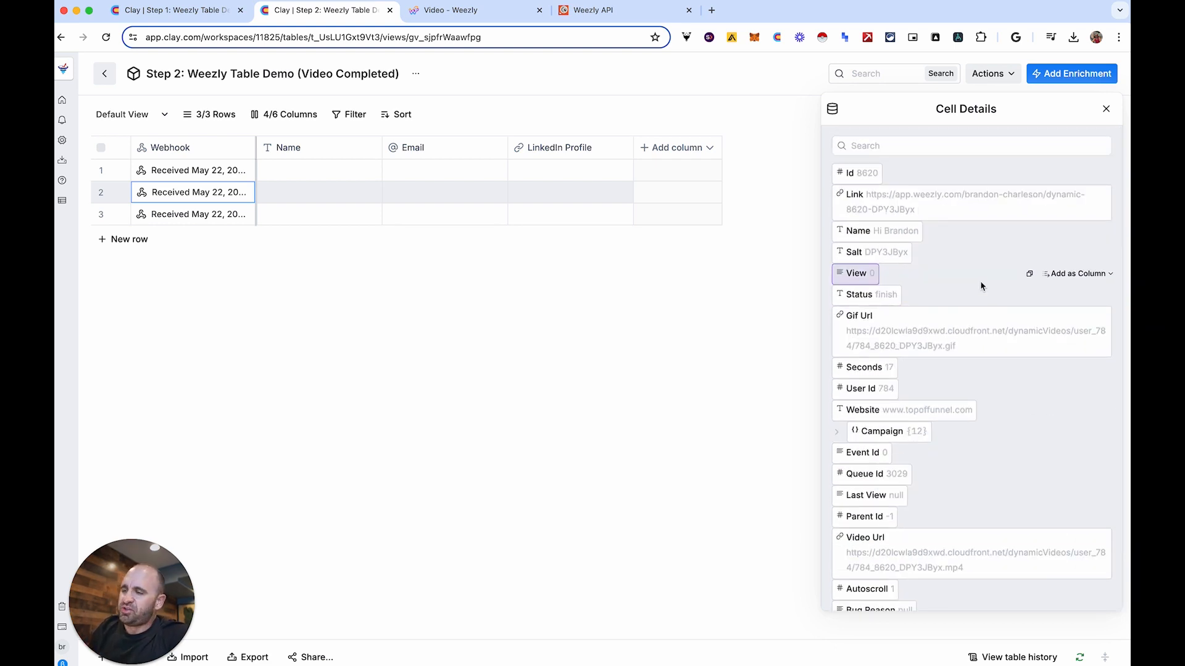
pyautogui.click(1105, 109)
# Compare the Weezly video generation result in the Step 1 table with the Step 2 webhook records to find a shared identifier.
pyautogui.click(184, 11)
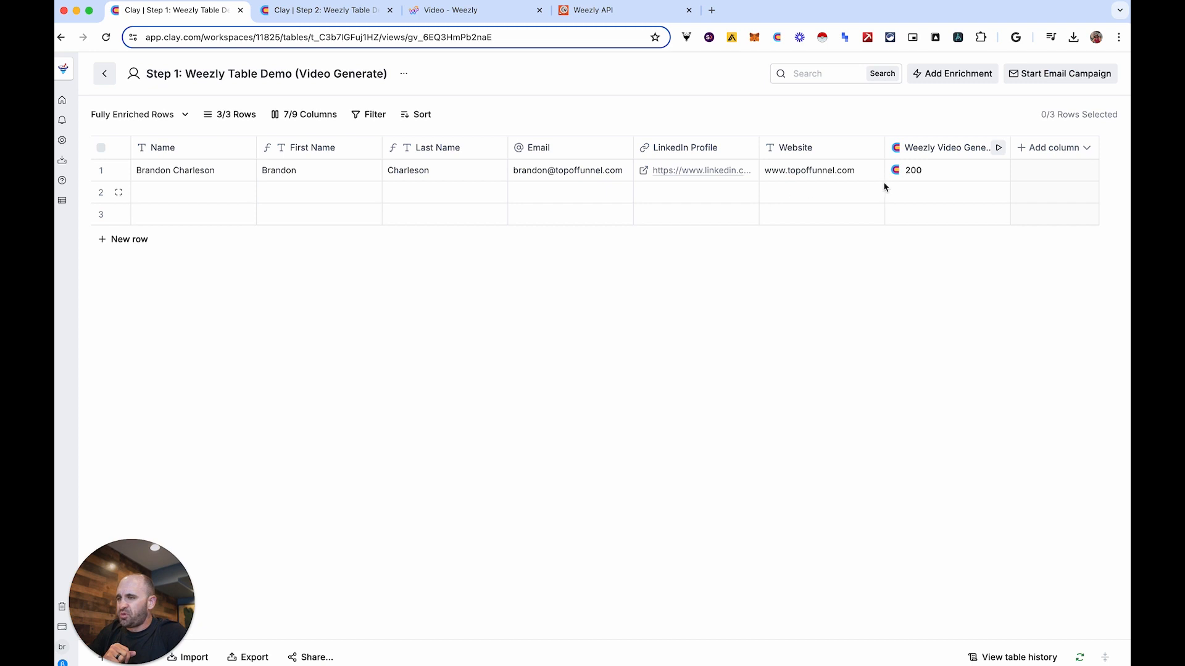
pyautogui.click(927, 172)
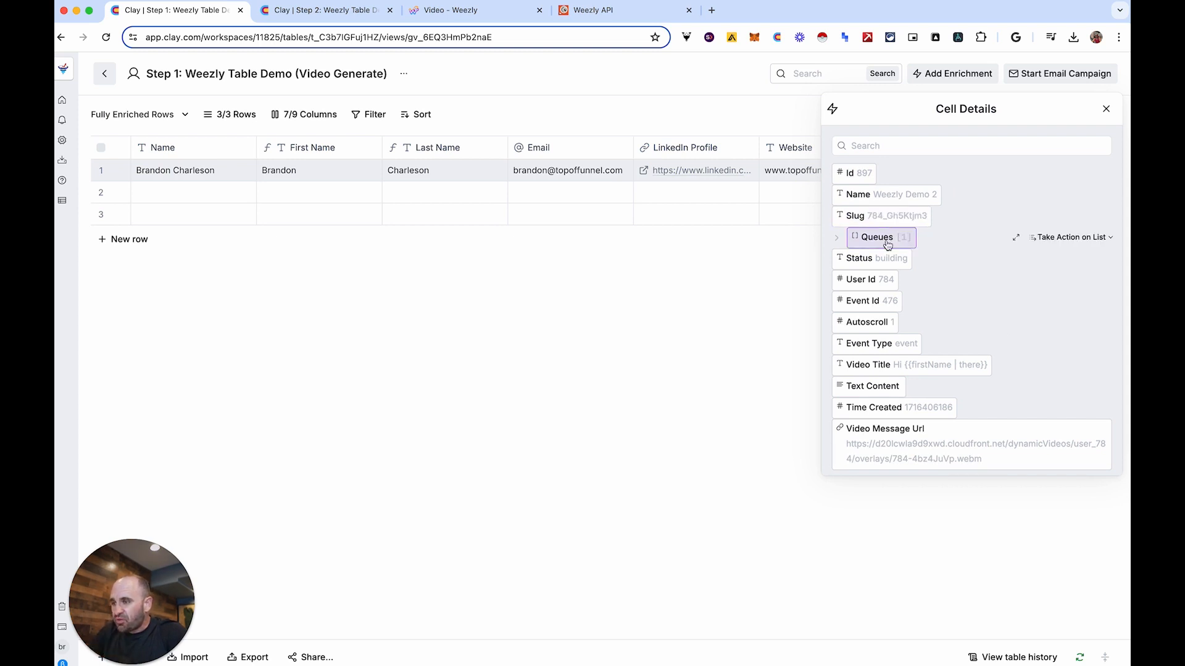
pyautogui.click(308, 13)
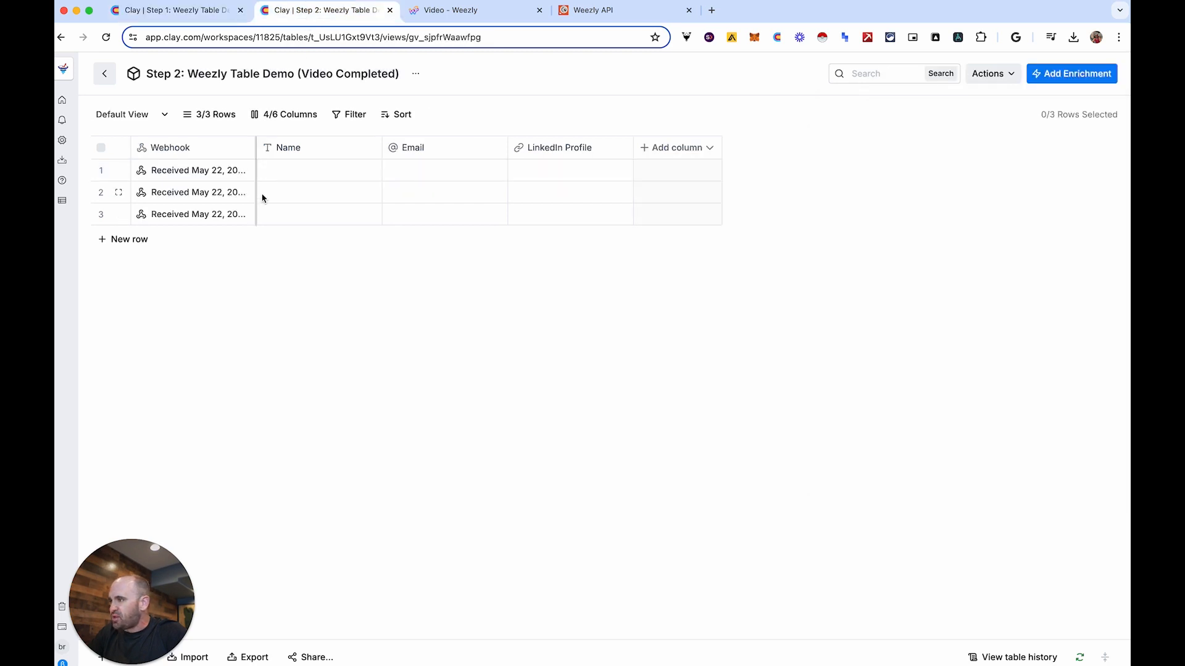
pyautogui.click(179, 174)
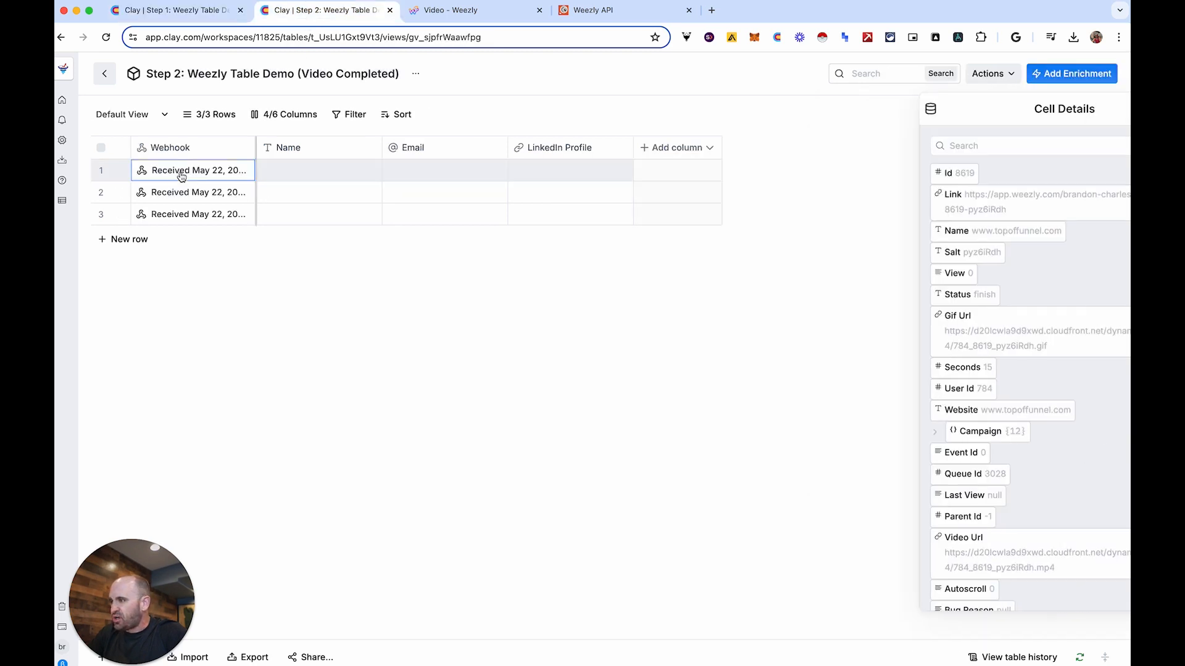
pyautogui.click(193, 214)
pyautogui.moveTo(905, 311)
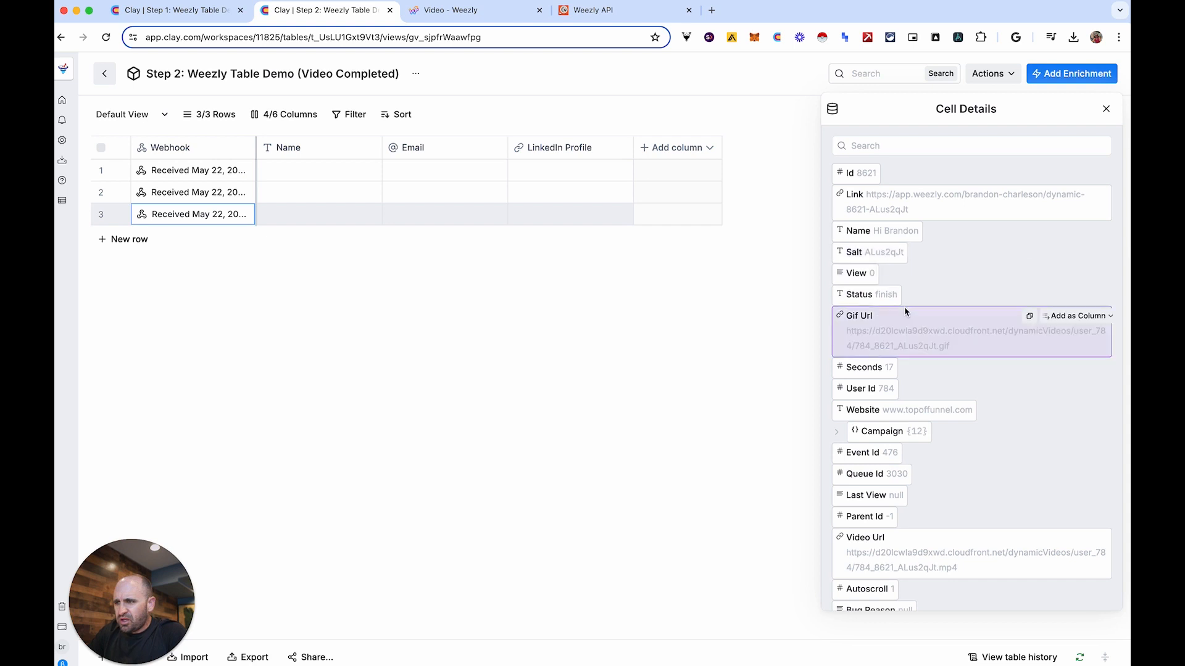
pyautogui.scroll(-3, 905, 306)
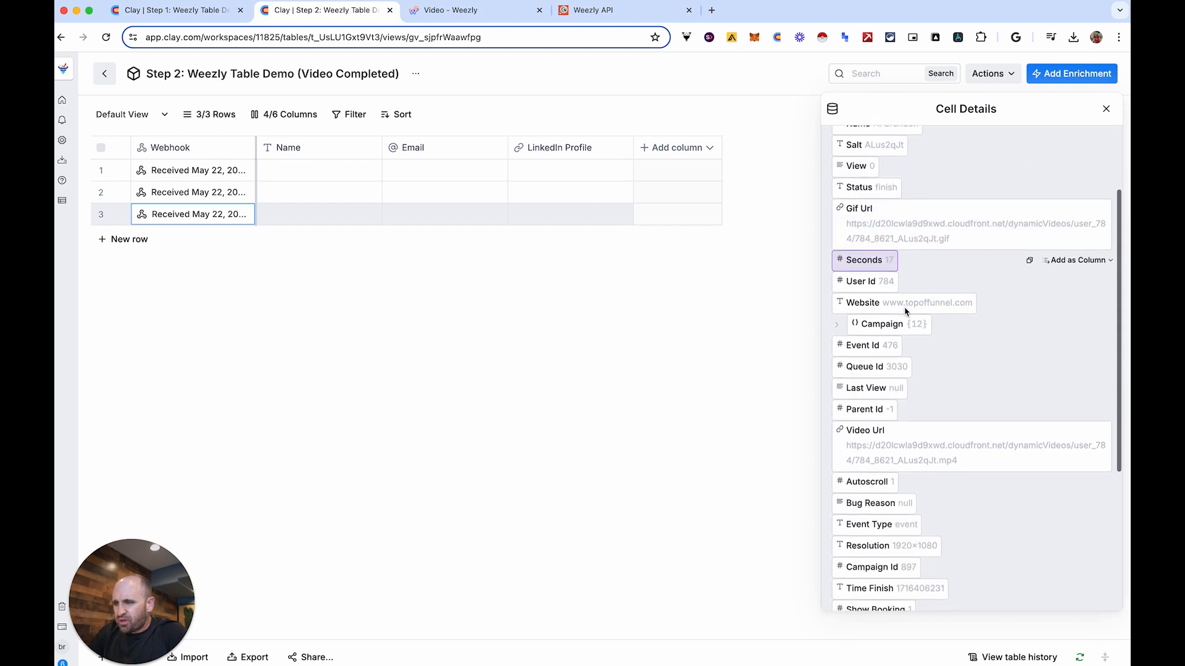
pyautogui.click(210, 12)
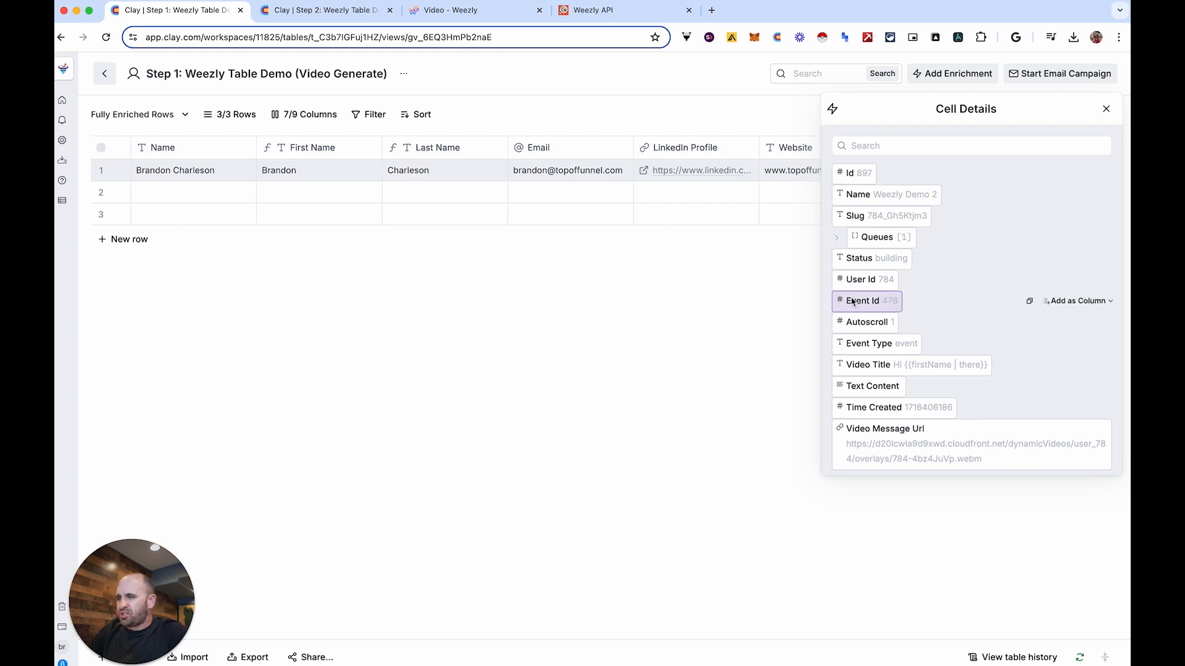
# Create an Event Id column in the Step 2 table from the third webhook record's Event Id field.
pyautogui.click(321, 10)
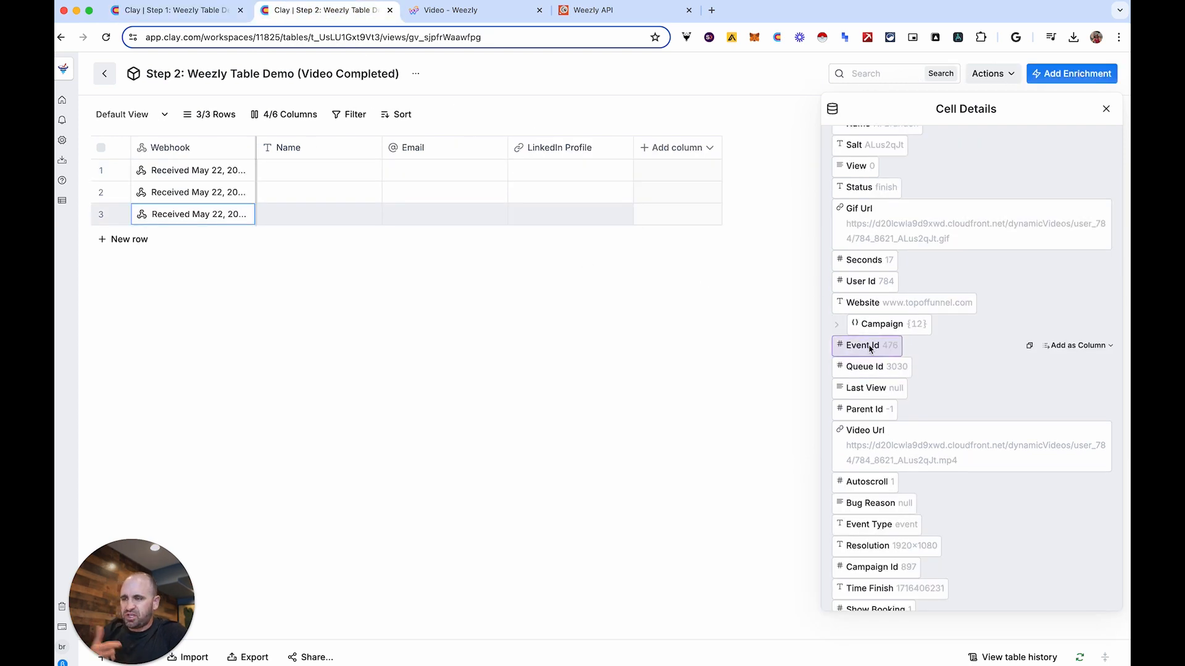
pyautogui.click(1077, 346)
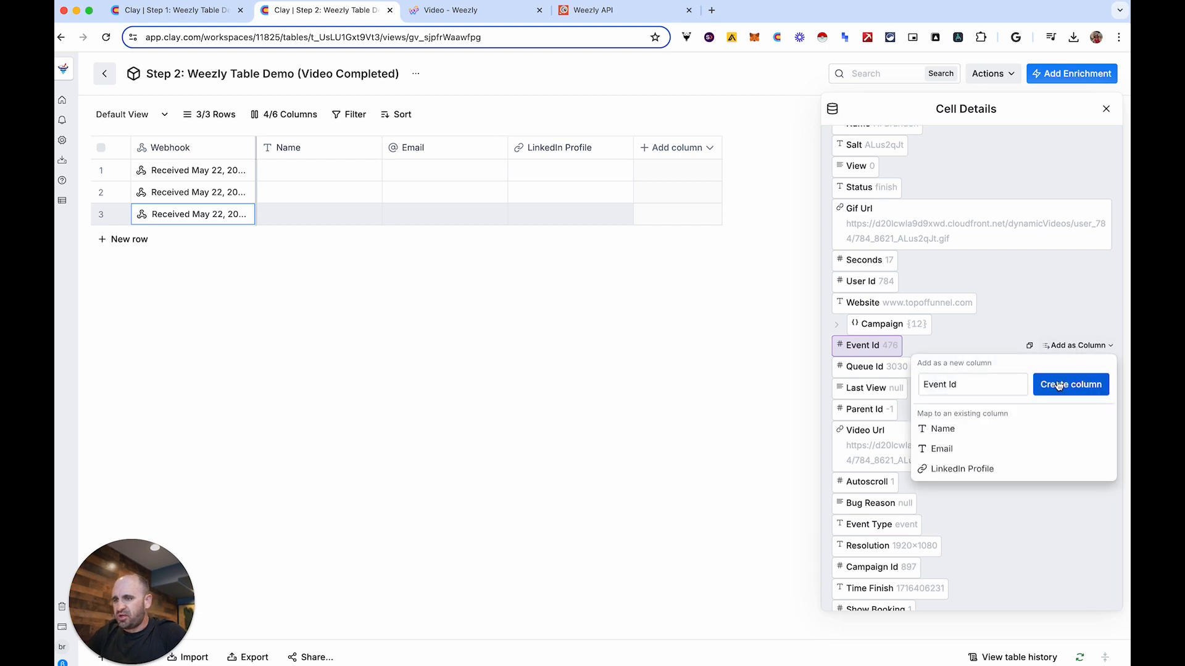
pyautogui.click(1064, 389)
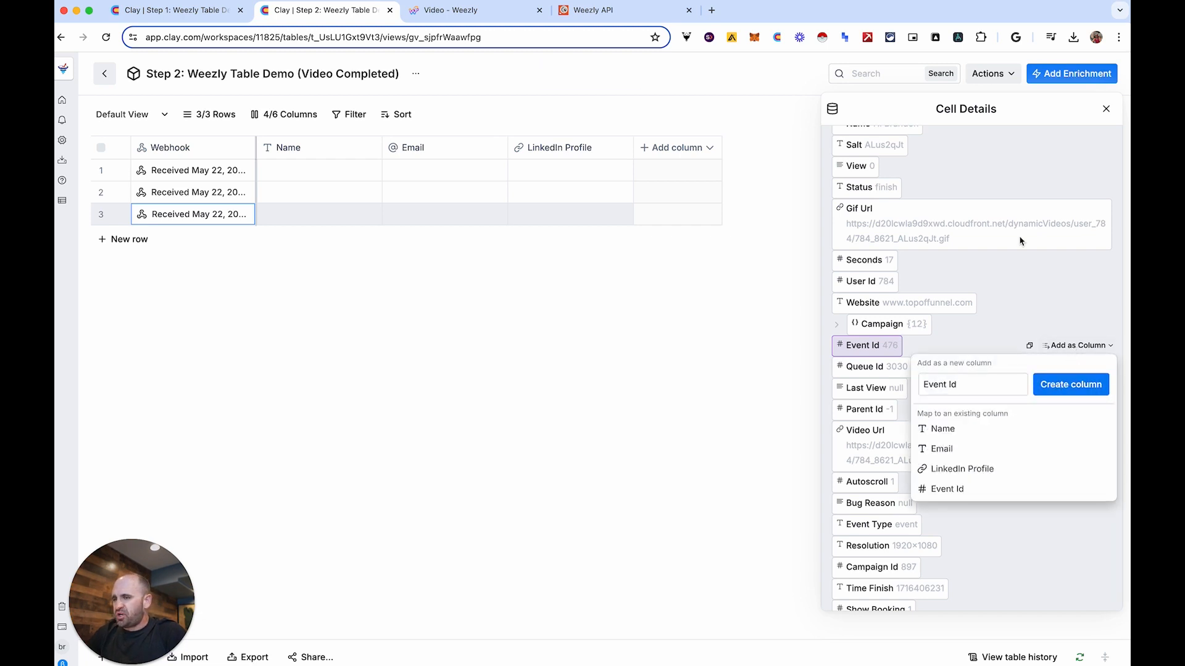
pyautogui.click(1106, 111)
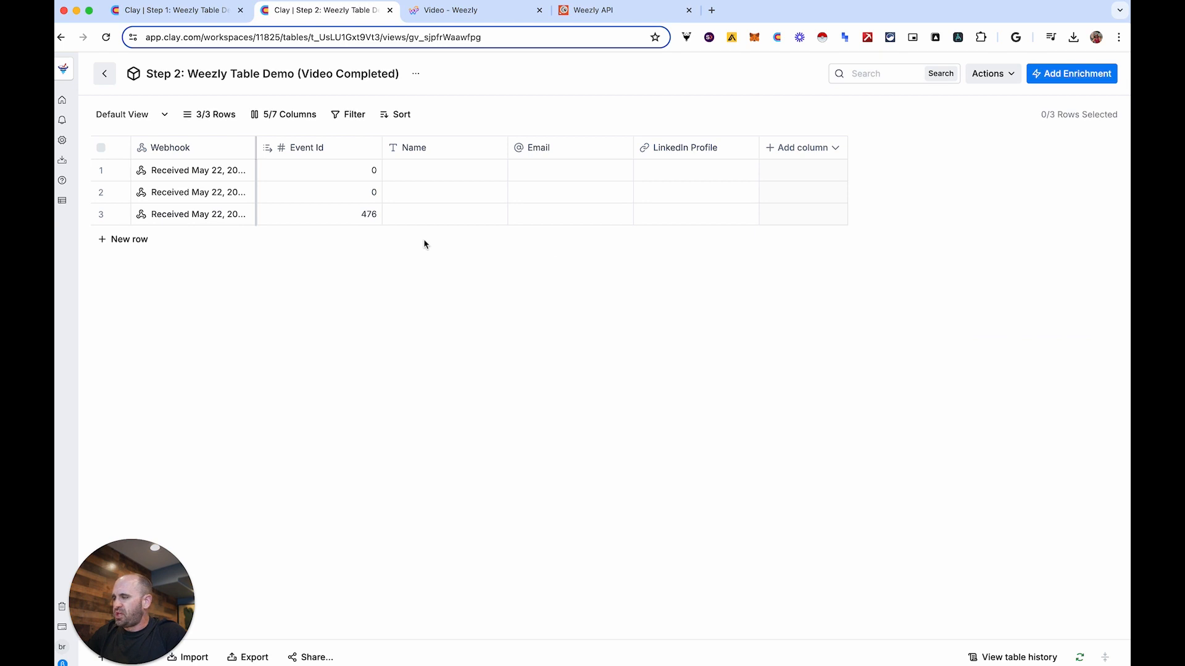
pyautogui.click(1070, 77)
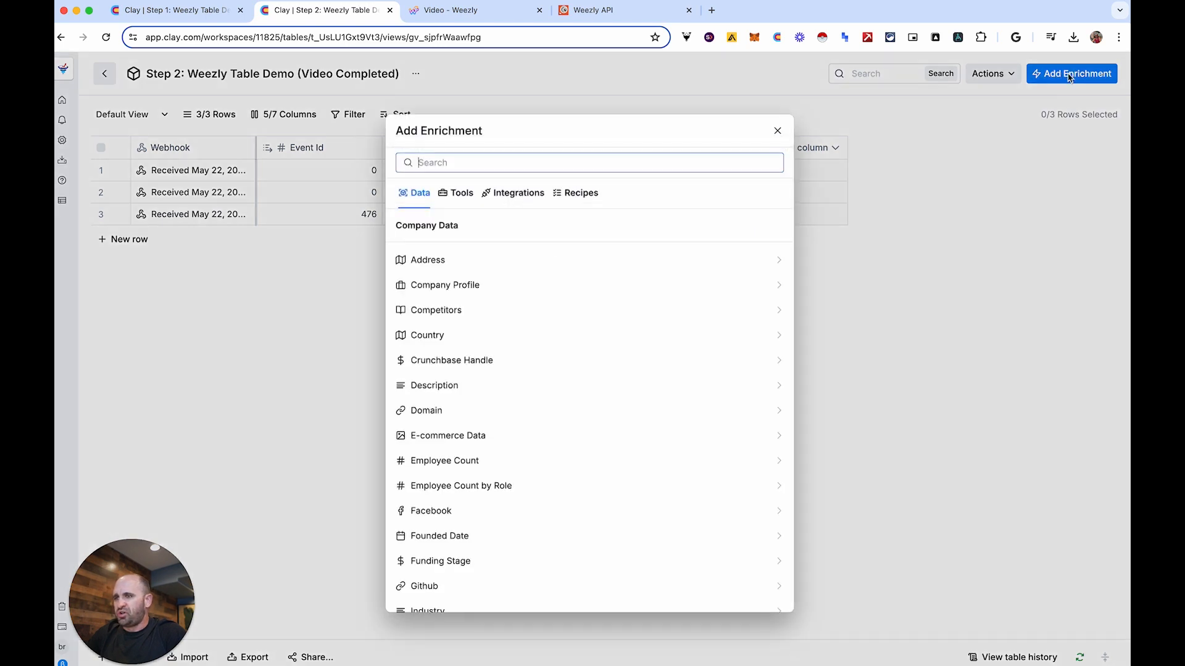
pyautogui.write('lok')
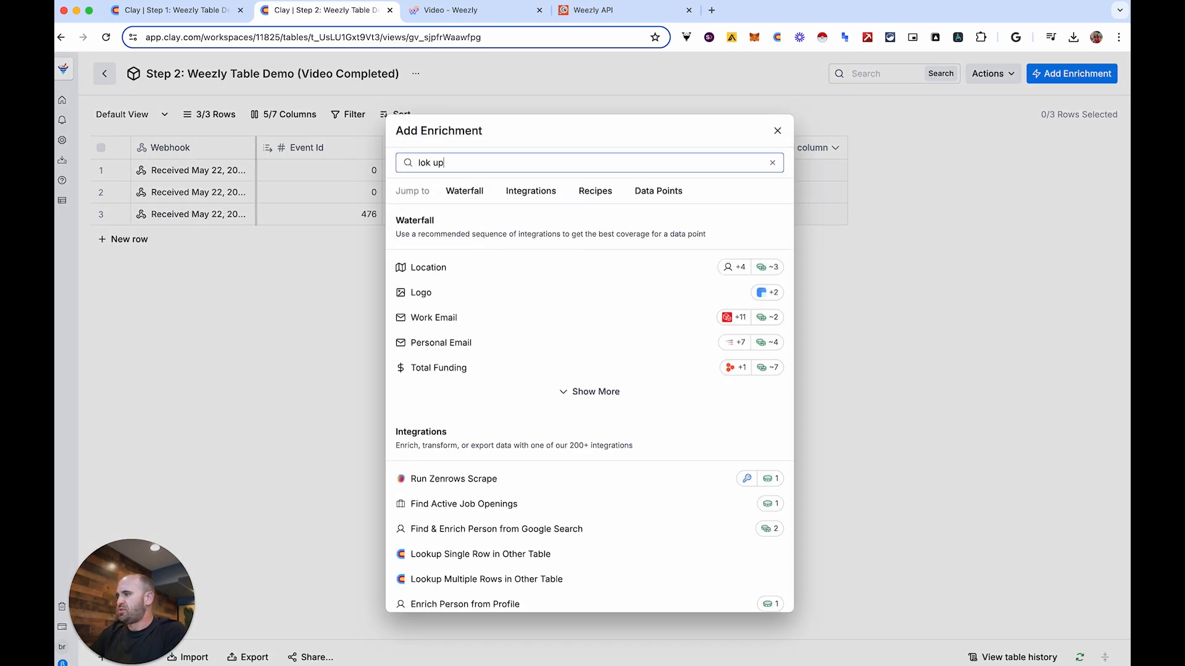
pyautogui.press('BackSpace')
pyautogui.write('ok up')
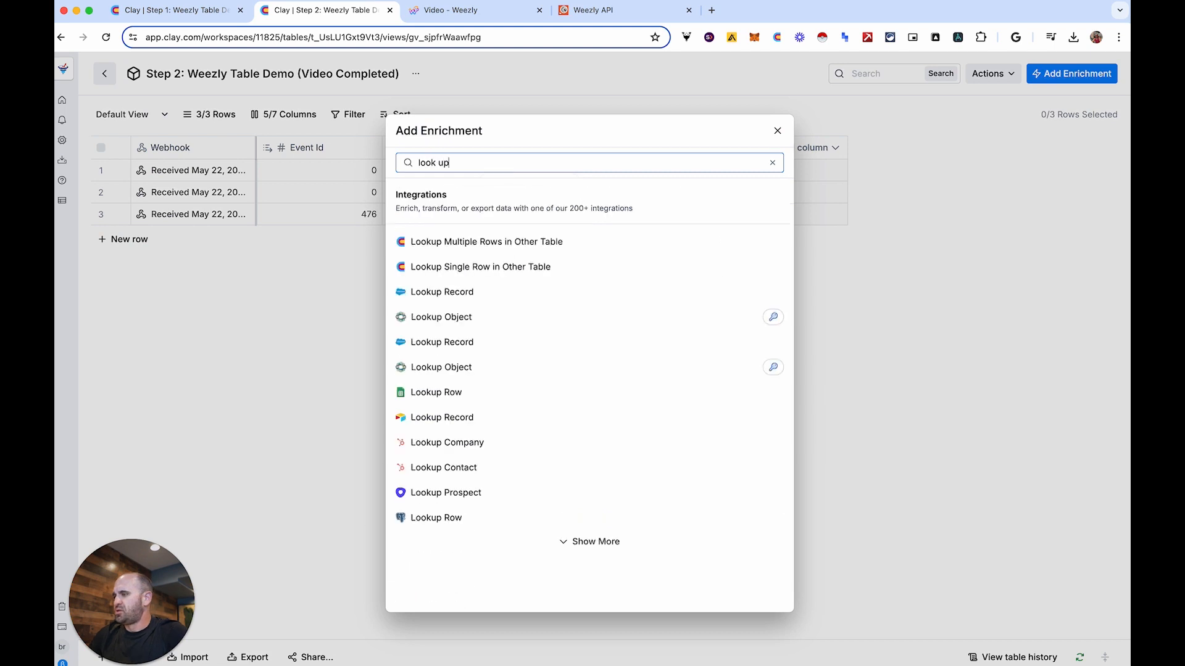
pyautogui.click(541, 251)
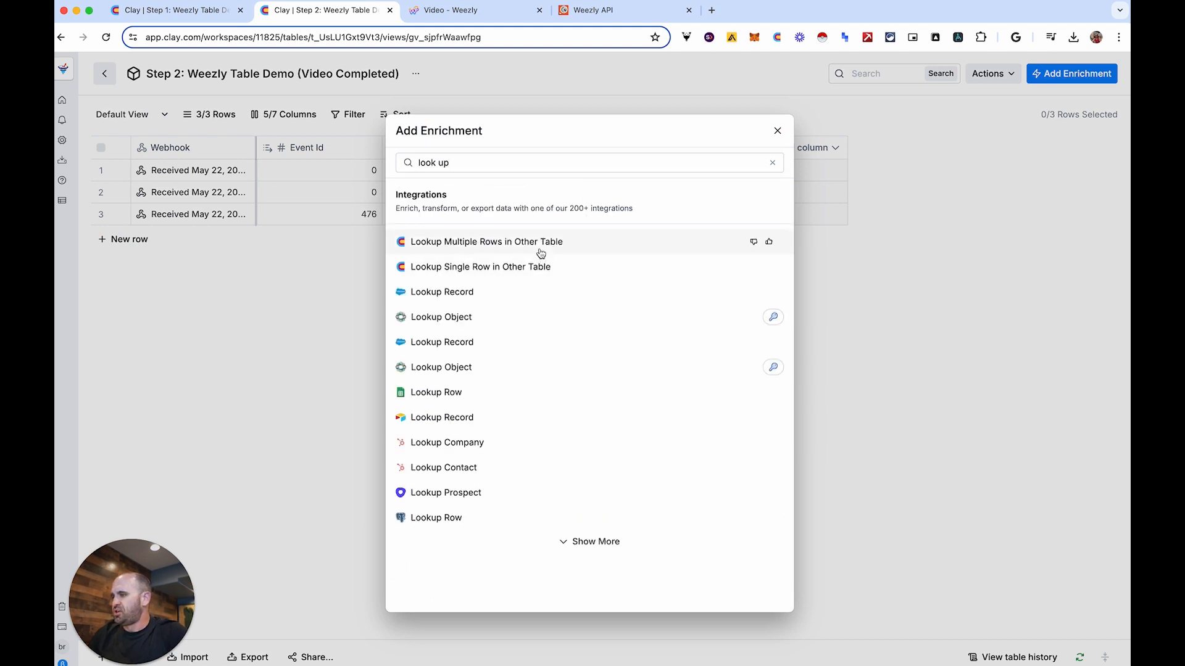
pyautogui.click(882, 318)
pyautogui.write('step')
pyautogui.click(872, 345)
pyautogui.click(855, 379)
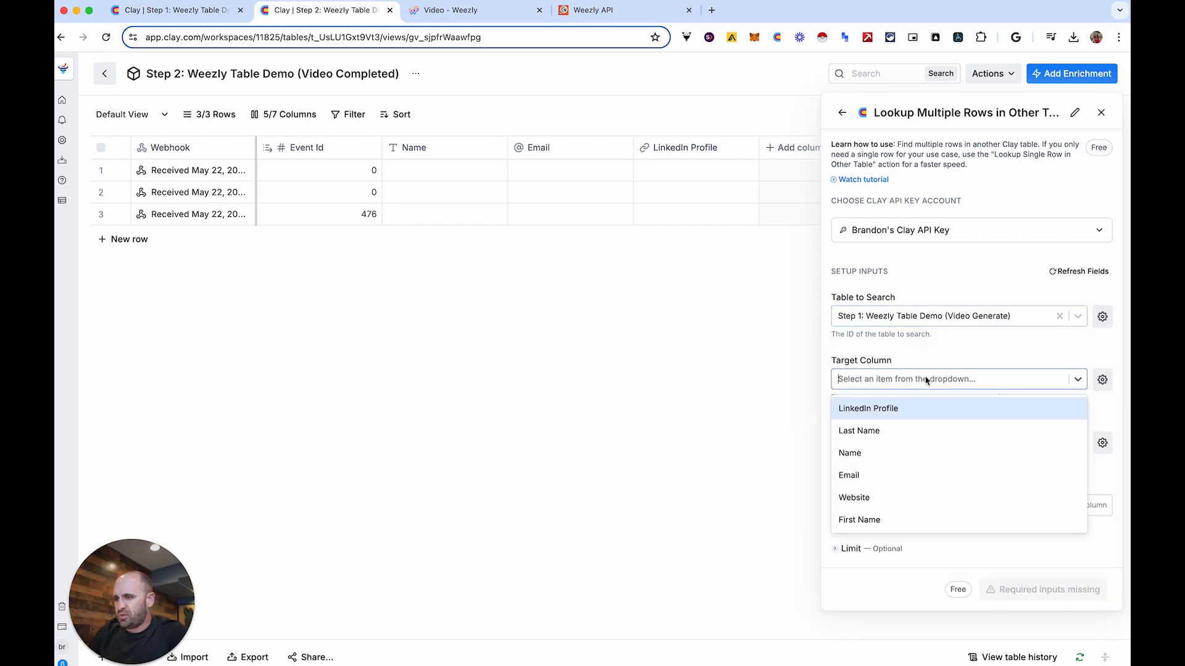
pyautogui.click(887, 380)
pyautogui.click(887, 381)
pyautogui.click(887, 381)
pyautogui.click(1102, 113)
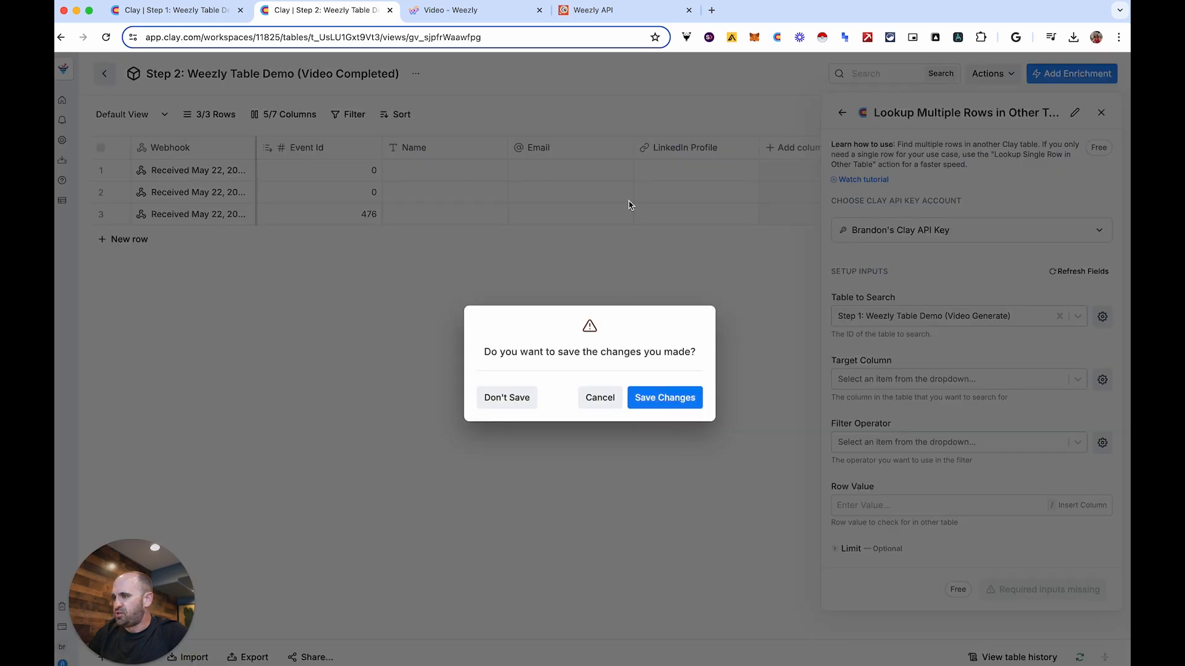
pyautogui.click(506, 395)
# Add the Event Id from the Weezly video generation result as a new column in the Step 1 table.
pyautogui.click(191, 11)
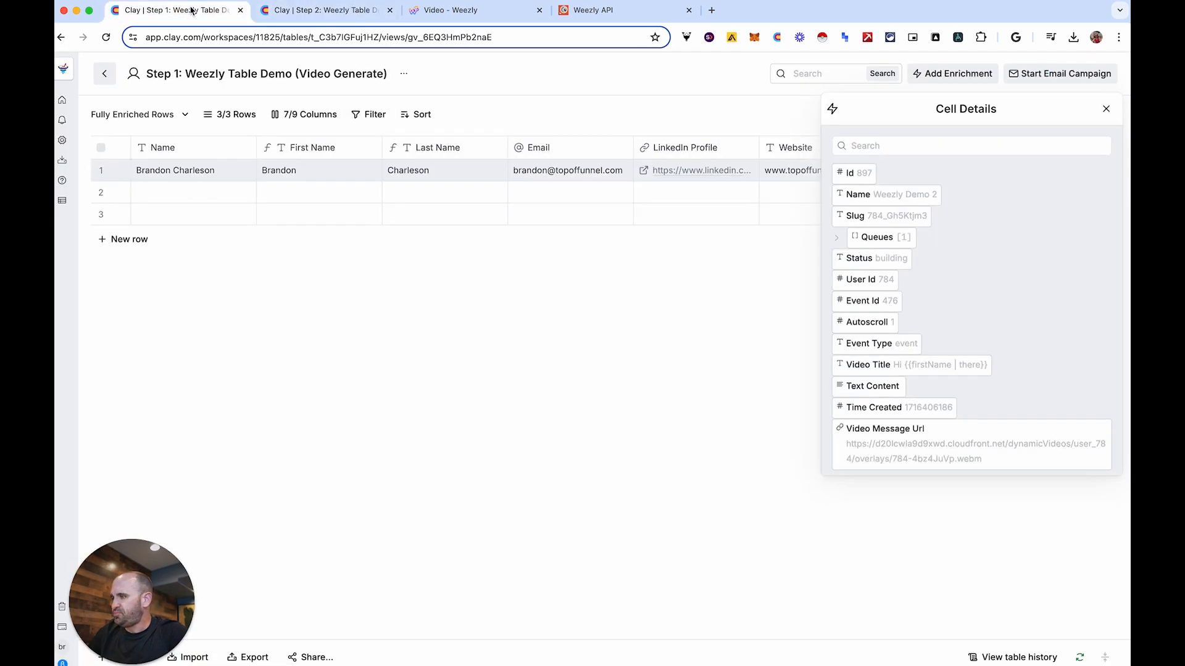
pyautogui.moveTo(864, 302)
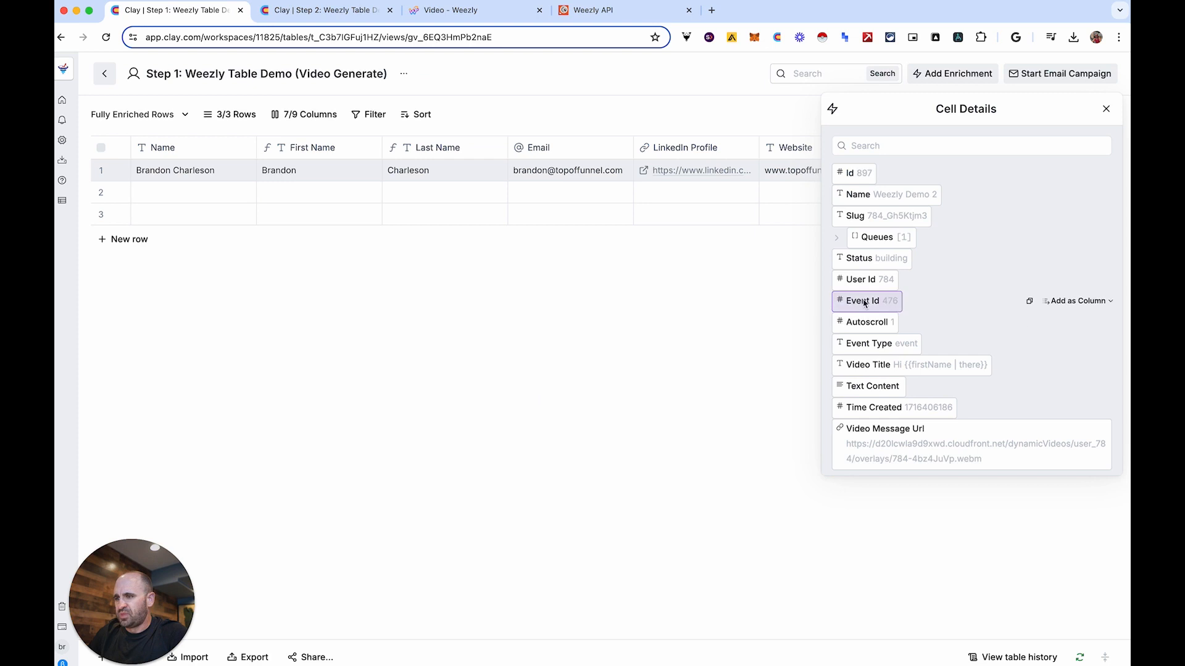
pyautogui.click(1078, 301)
pyautogui.click(1080, 344)
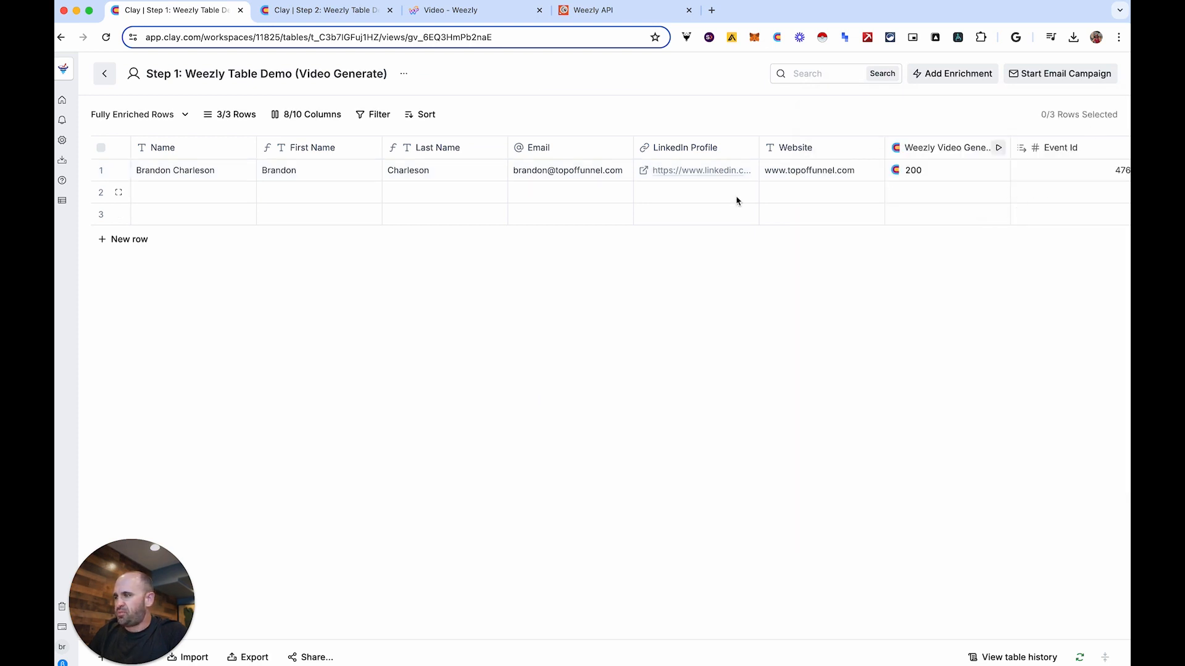
pyautogui.click(320, 18)
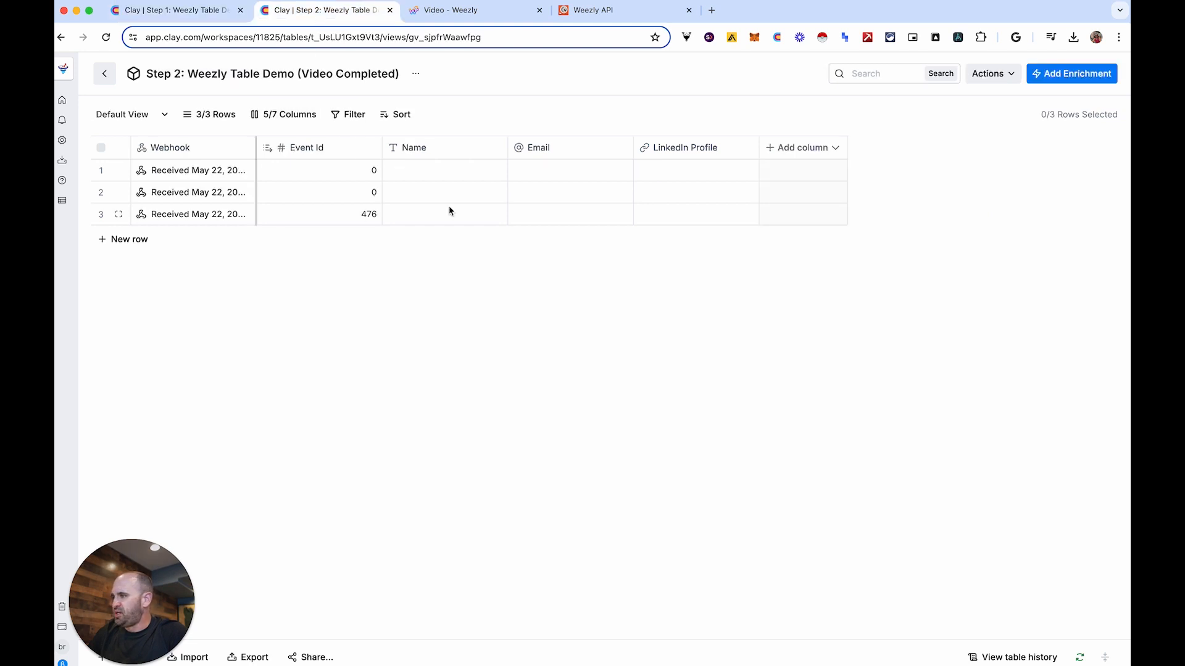
pyautogui.click(1073, 74)
pyautogui.click(664, 164)
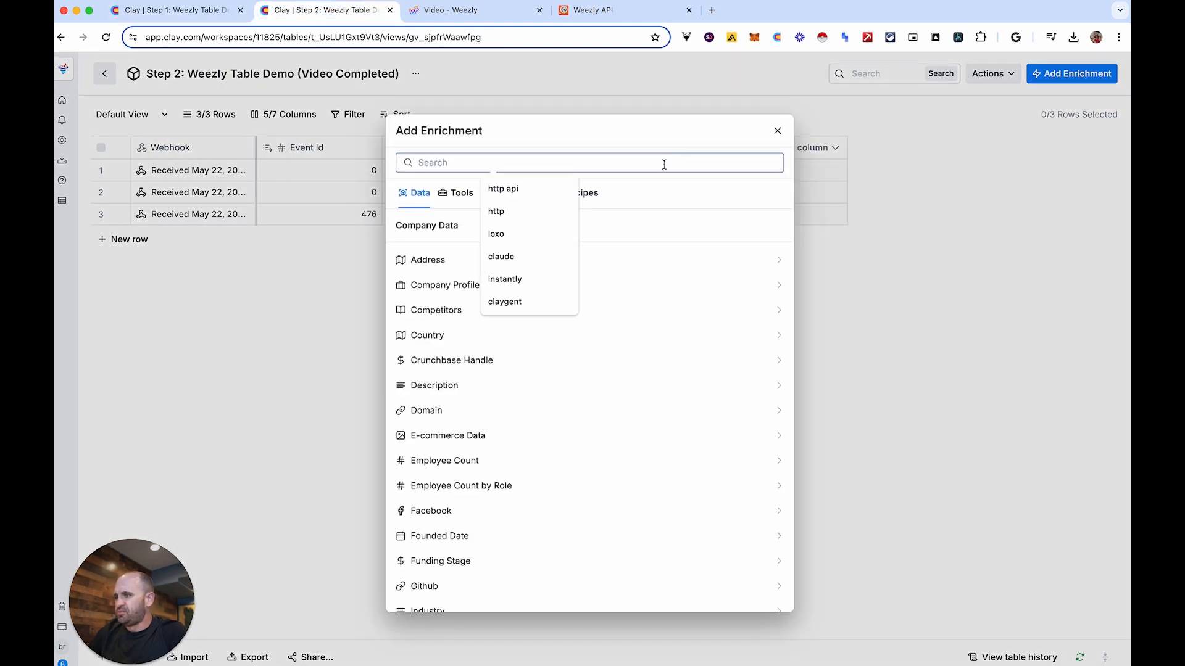
pyautogui.write('look up')
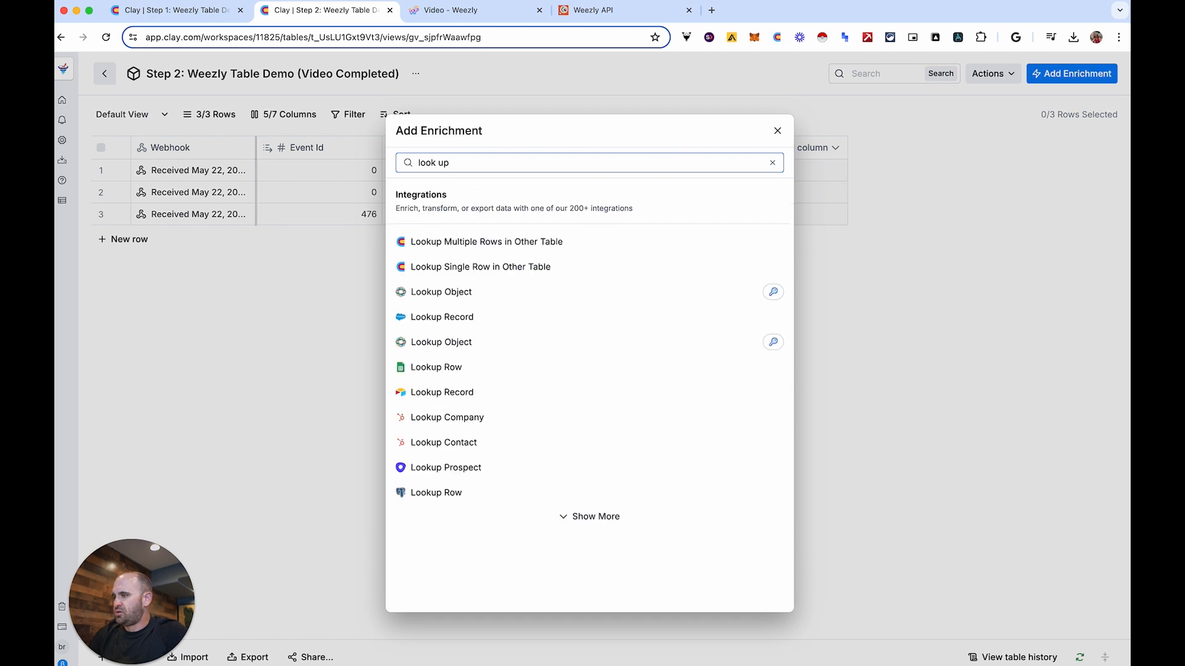
pyautogui.click(537, 242)
pyautogui.click(923, 316)
pyautogui.write('step')
pyautogui.click(920, 347)
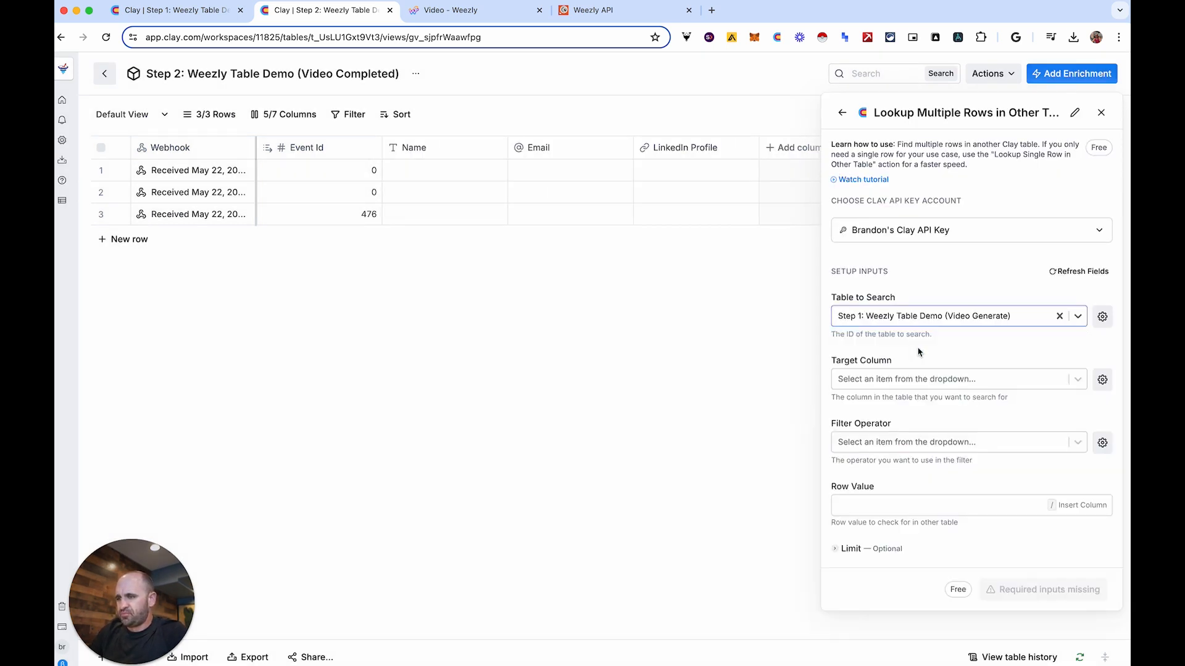
pyautogui.click(932, 378)
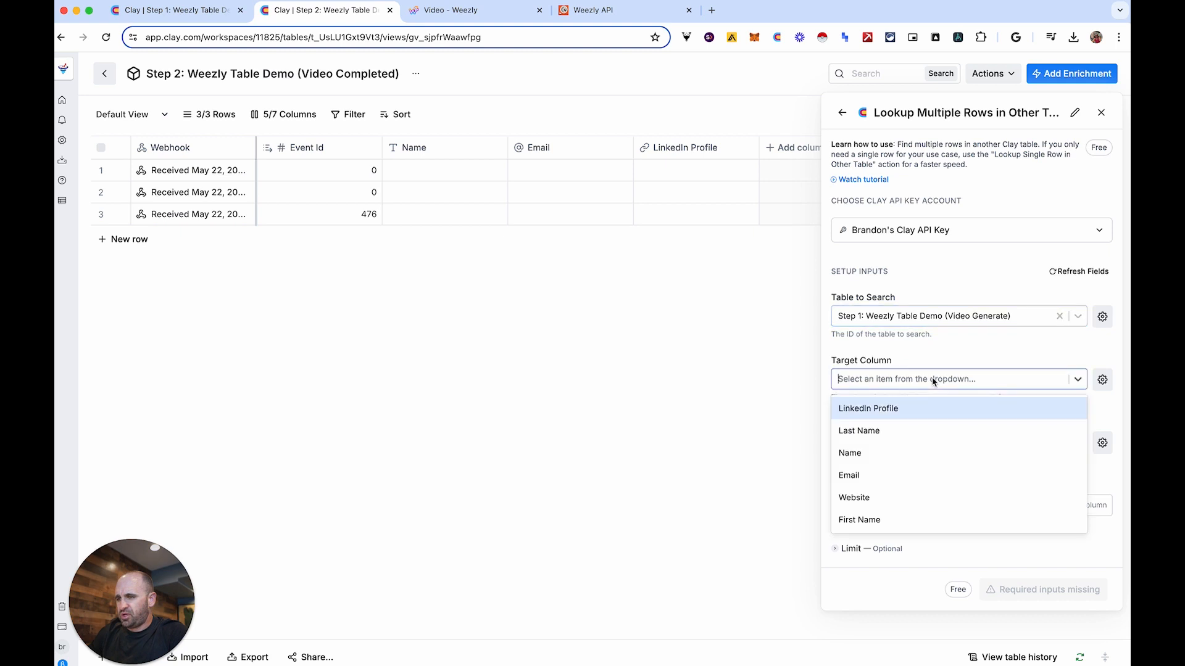
pyautogui.click(919, 319)
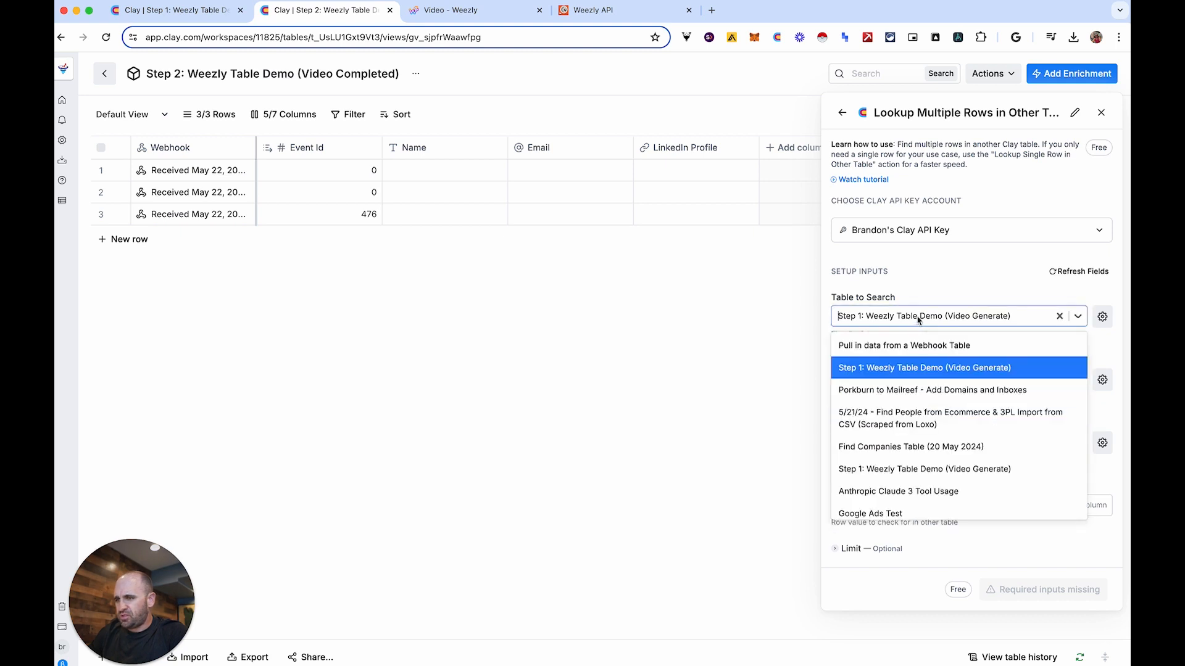
pyautogui.write('step')
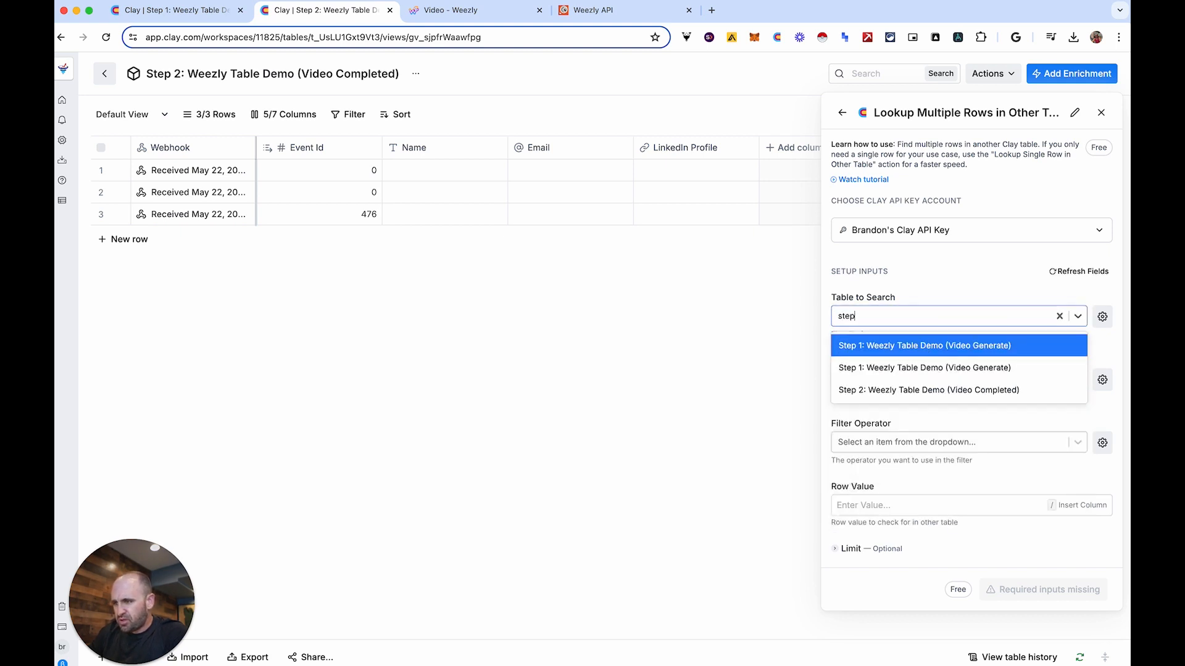
pyautogui.click(928, 370)
pyautogui.click(905, 381)
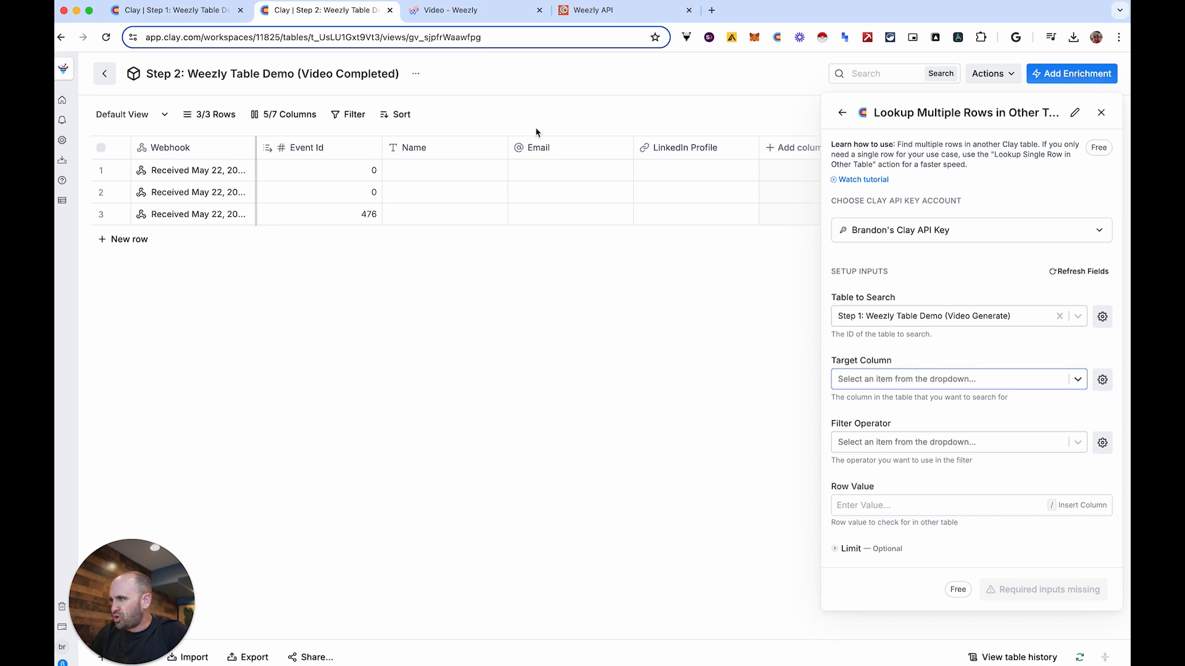
# Rename the Step 1 table to "Step 1: Weezly Table Demo (Video Generate) USE THIS ONE".
pyautogui.click(177, 11)
pyautogui.click(369, 75)
pyautogui.write('USE THIS ONE')
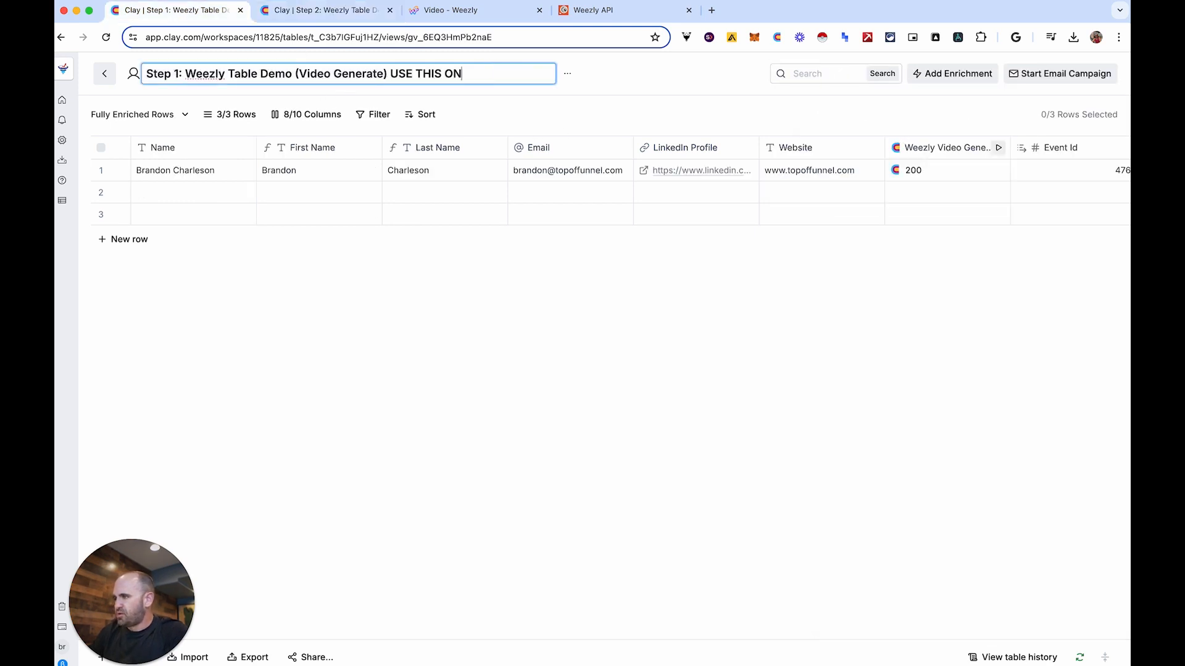
pyautogui.press('Return')
# Add a Lookup Multiple Rows in Other Table enrichment to the Step 2 table, searching the Step 1 table marked USE THIS ONE.
pyautogui.click(325, 12)
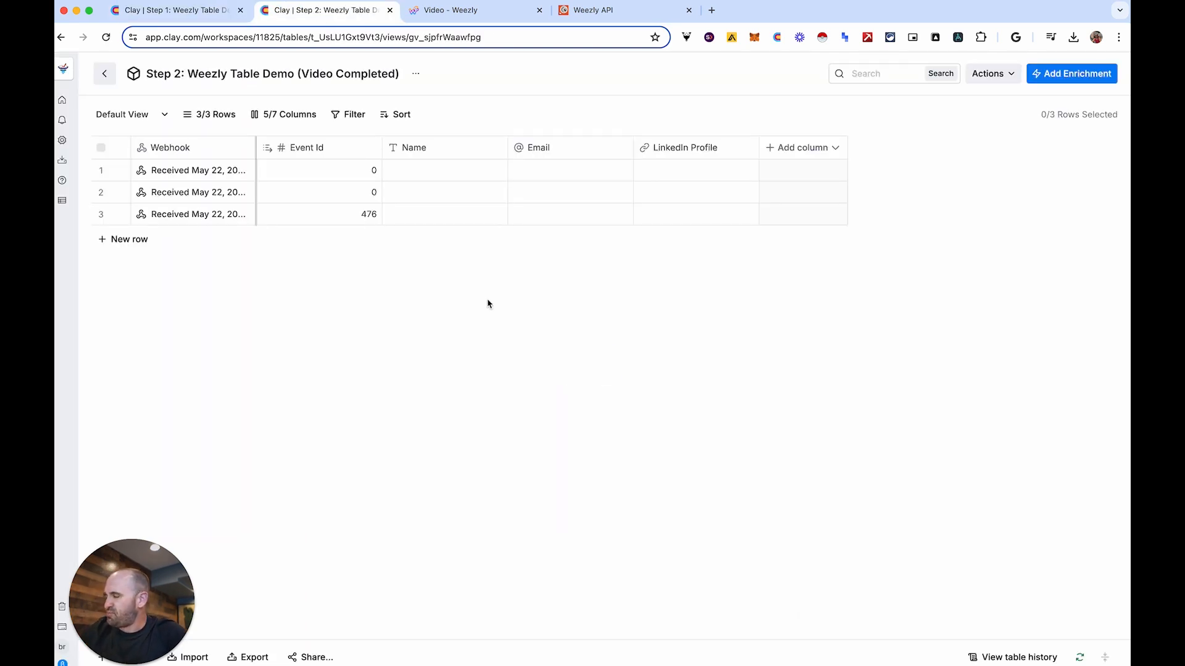
pyautogui.click(1071, 73)
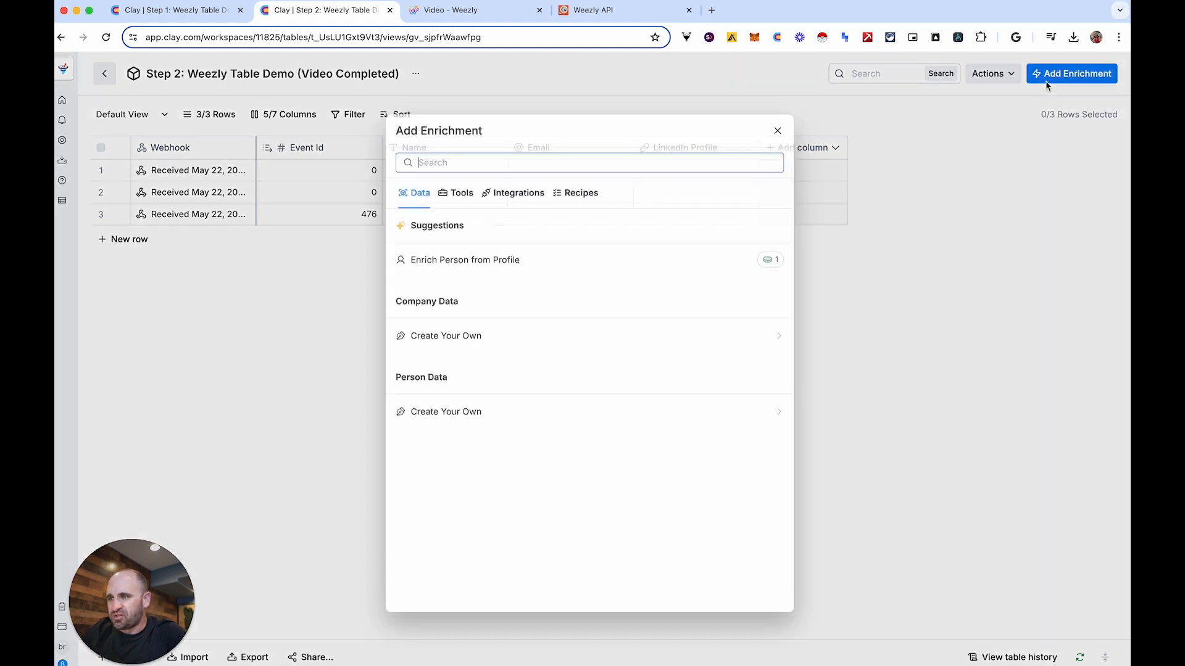
pyautogui.click(564, 163)
pyautogui.write('look up')
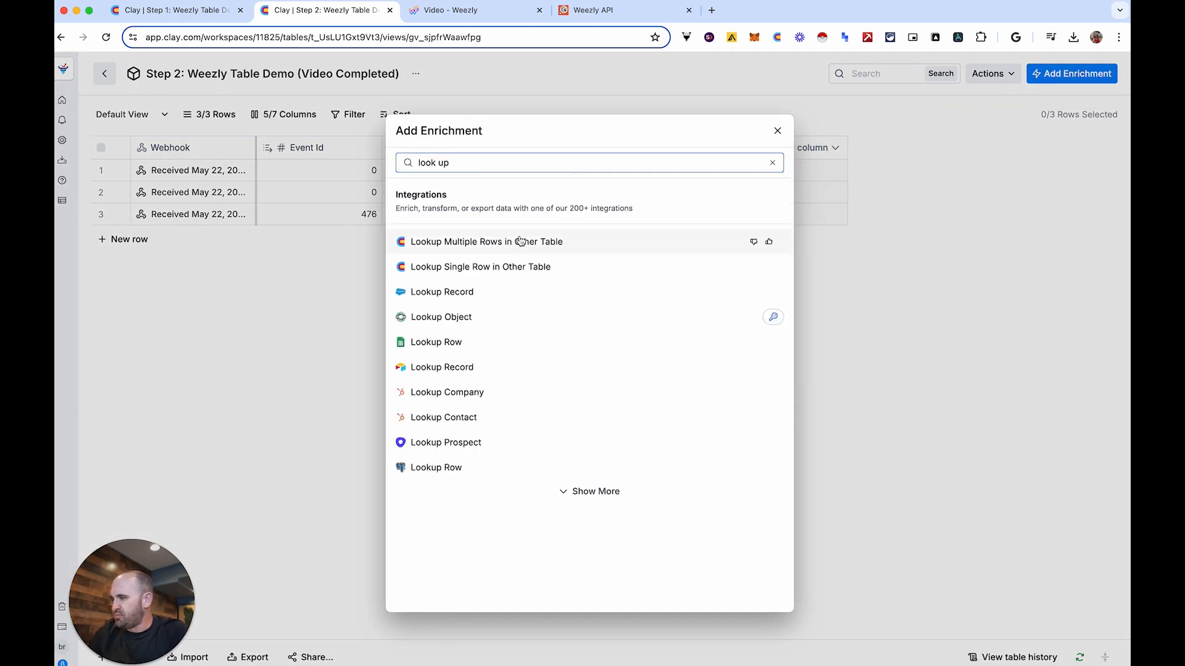
pyautogui.click(521, 242)
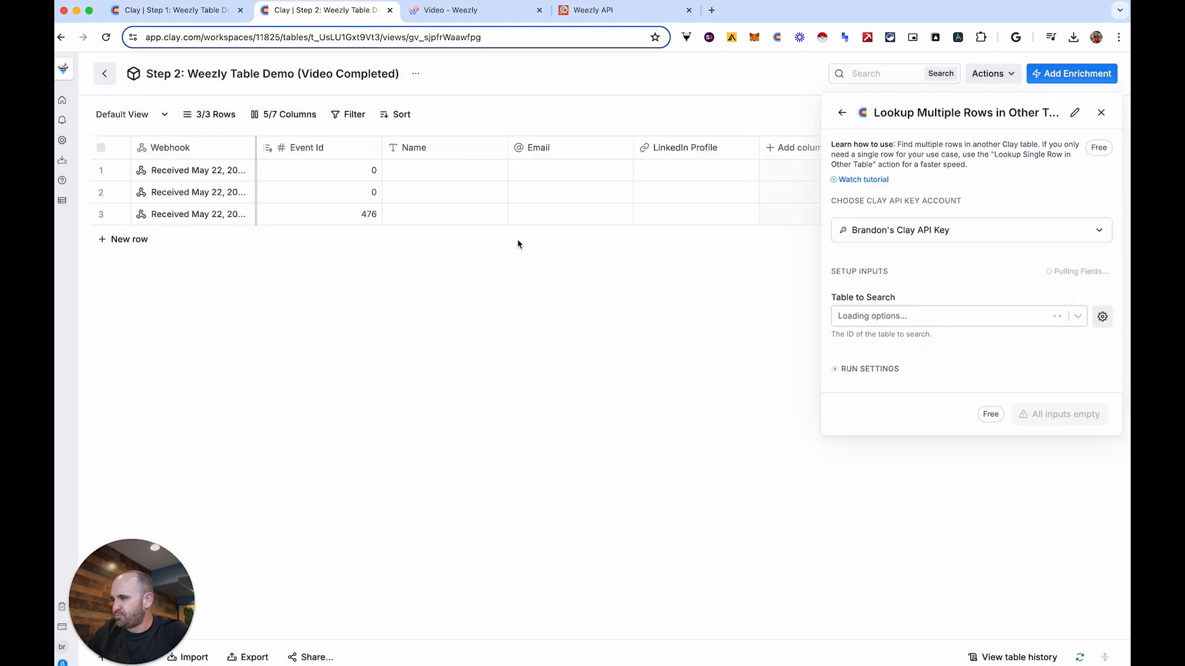
pyautogui.click(867, 316)
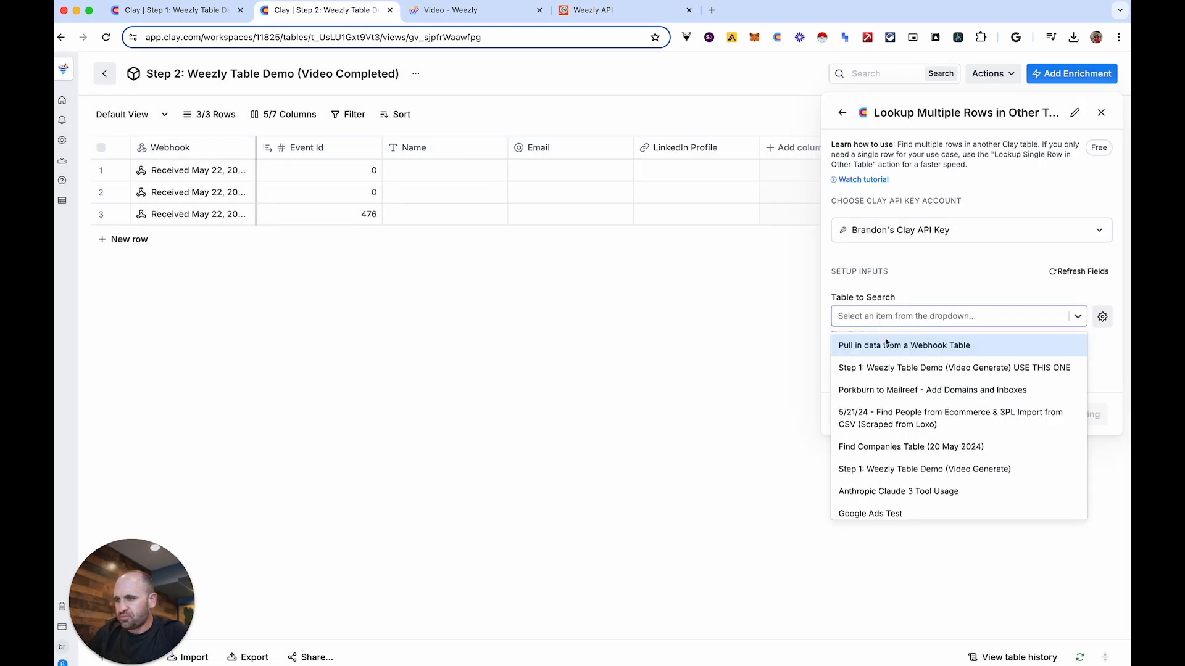
pyautogui.click(900, 369)
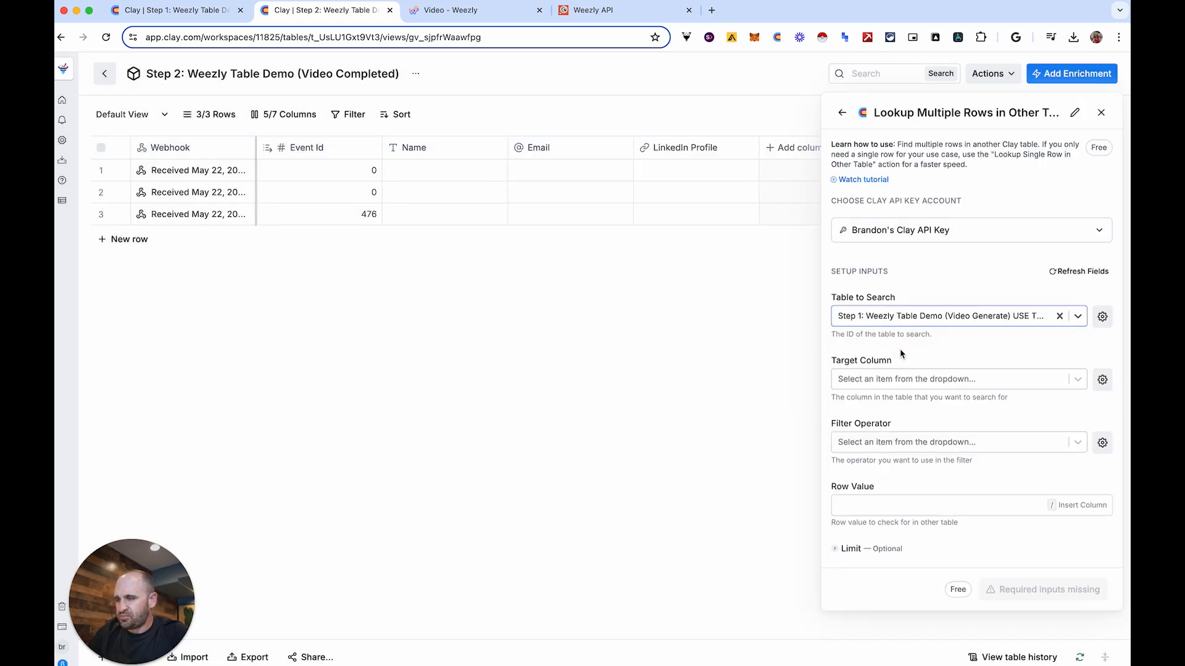
# Set the lookup to match target column Event Id with operator Equals against this table's Event Id, and save without running.
pyautogui.click(930, 379)
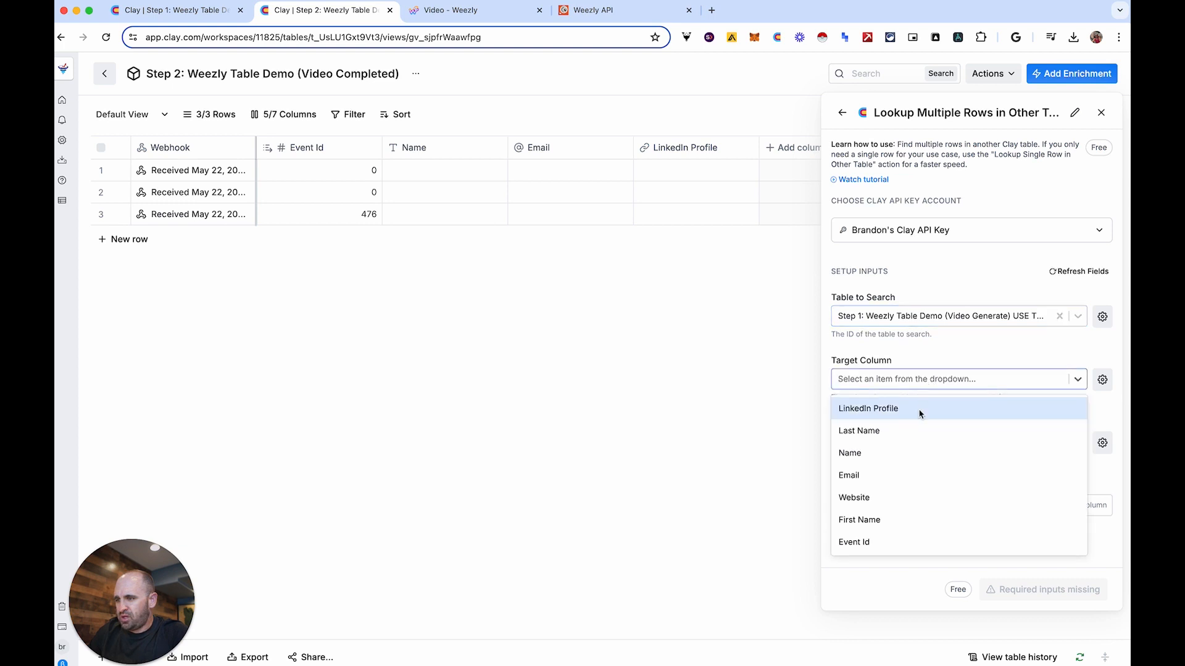
pyautogui.click(885, 543)
pyautogui.click(886, 445)
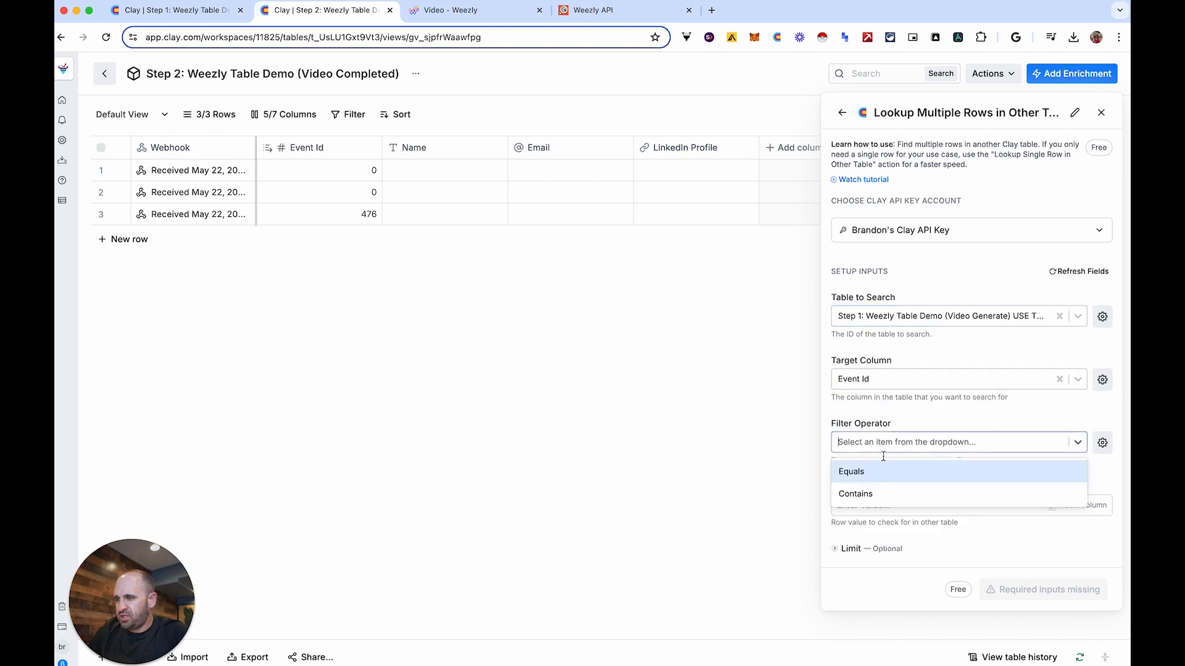
pyautogui.click(891, 476)
pyautogui.click(885, 505)
pyautogui.write('/')
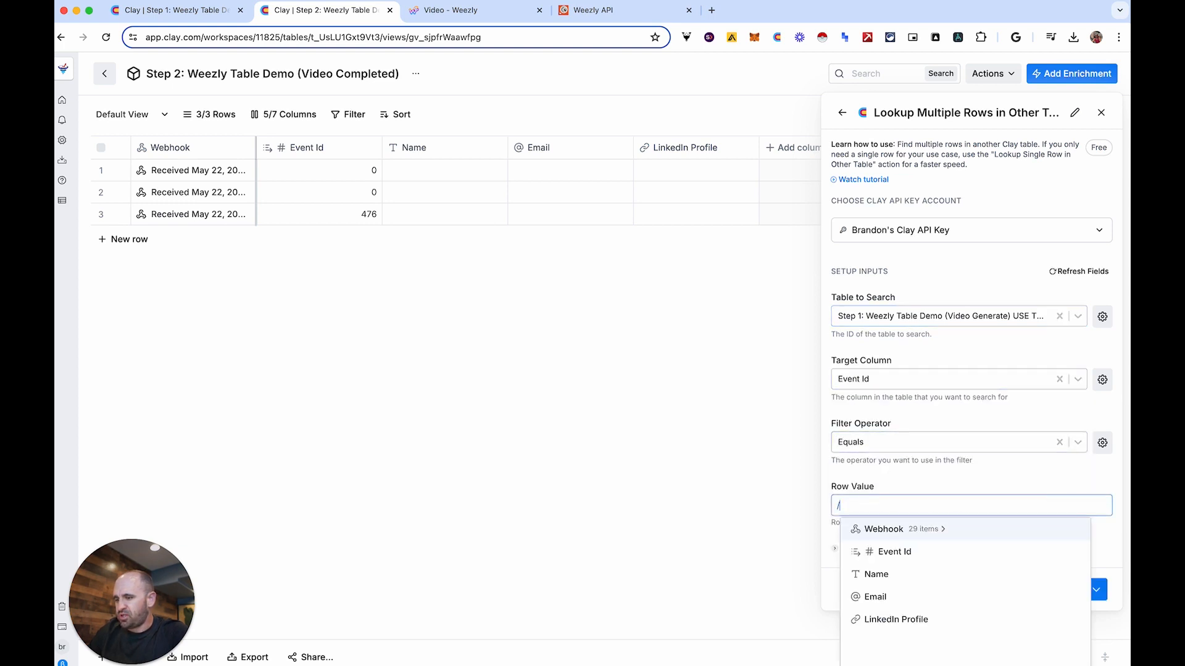
pyautogui.click(895, 552)
pyautogui.click(1080, 590)
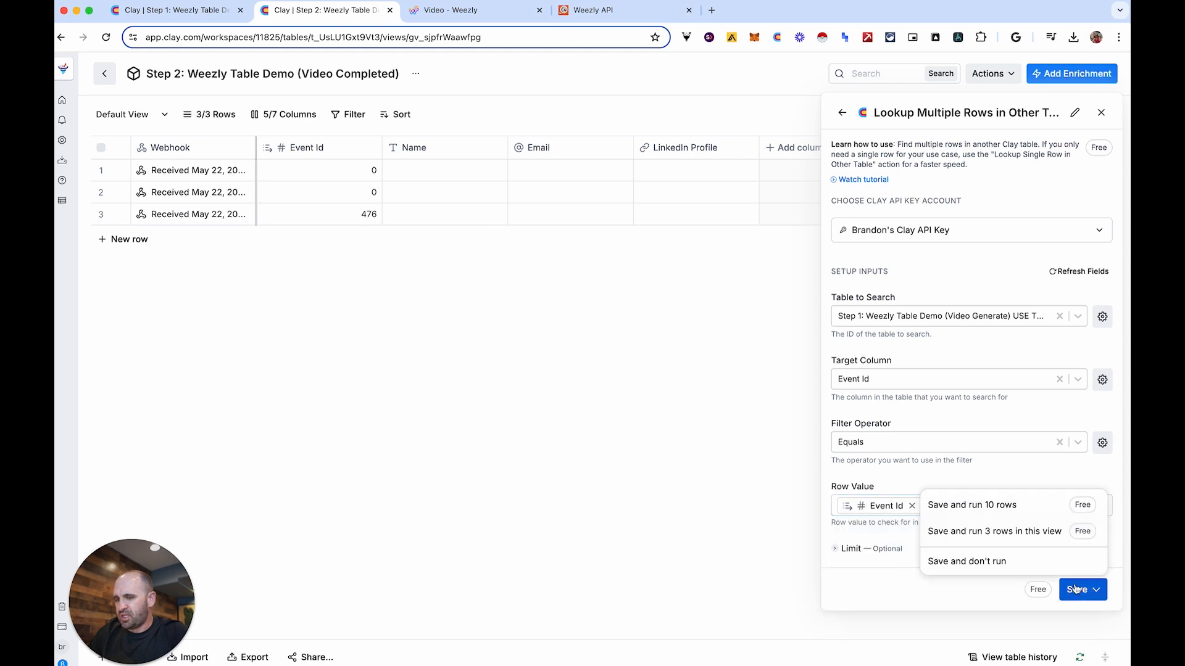
pyautogui.click(1042, 567)
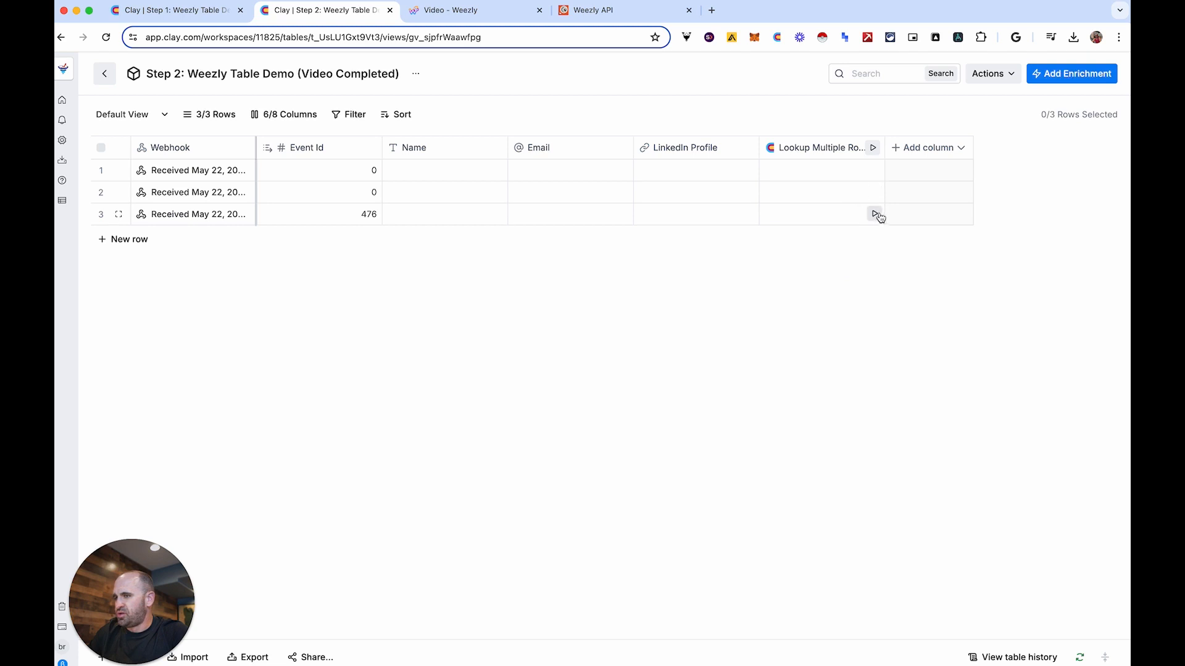
# Run the lookup for the third row and move the lookup column directly after Event Id.
pyautogui.click(875, 214)
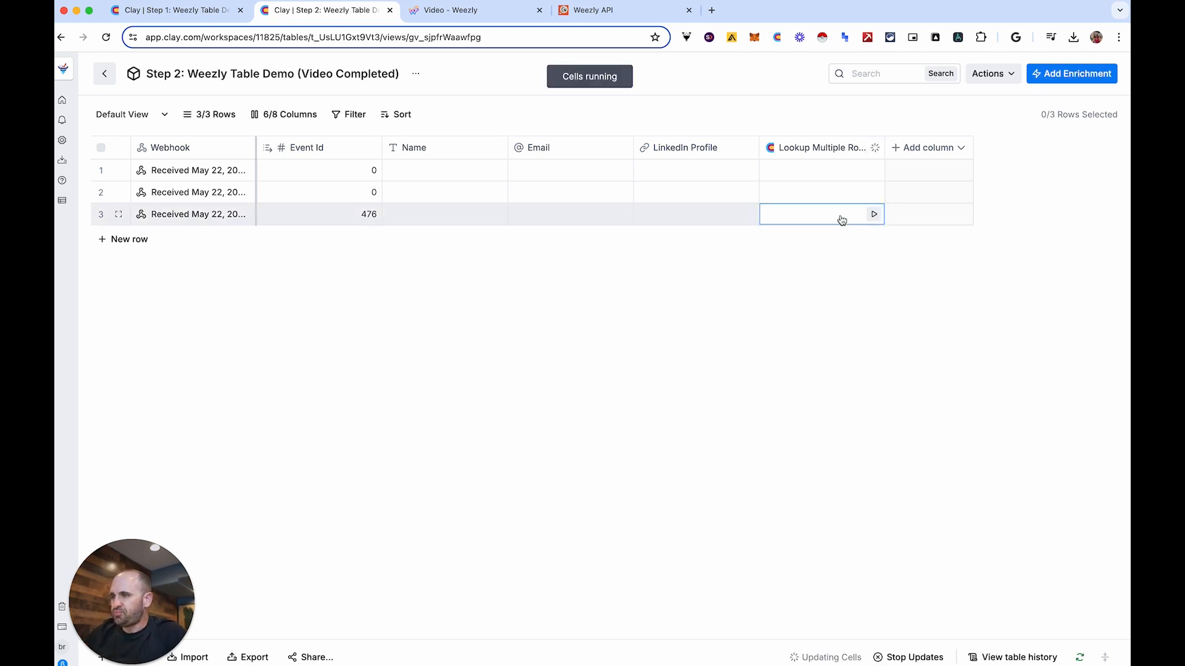
pyautogui.moveTo(824, 148); pyautogui.dragTo(452, 148)
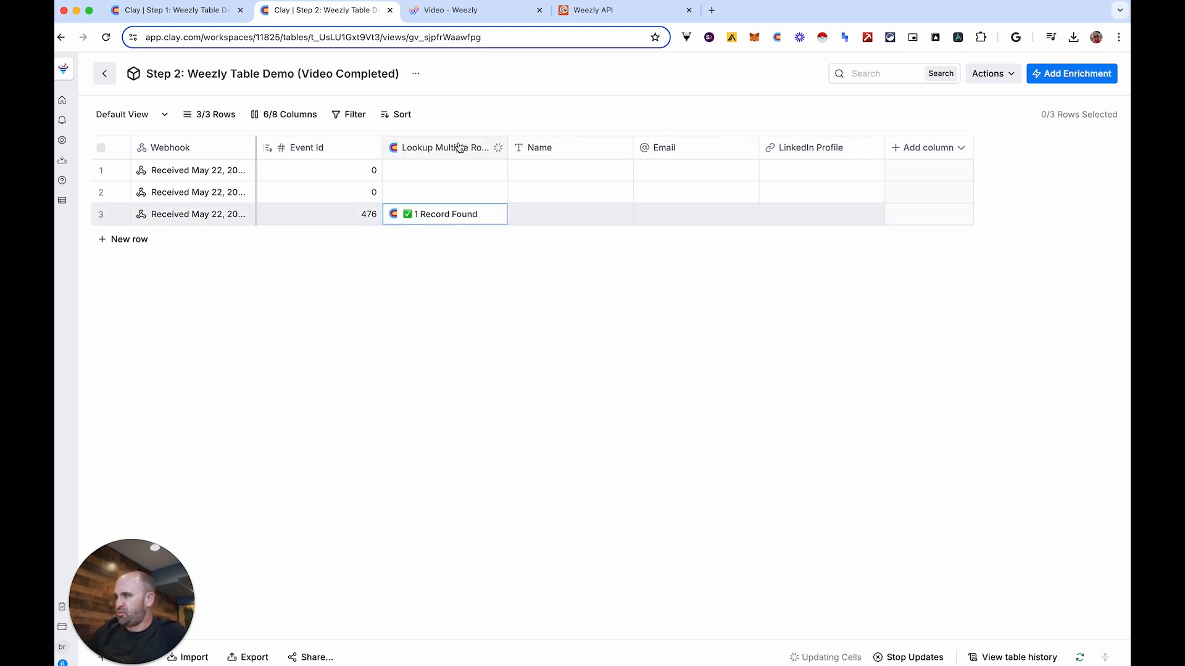
# Expand the third row's lookup record and map its Name field to the existing Name column.
pyautogui.click(434, 217)
pyautogui.click(873, 173)
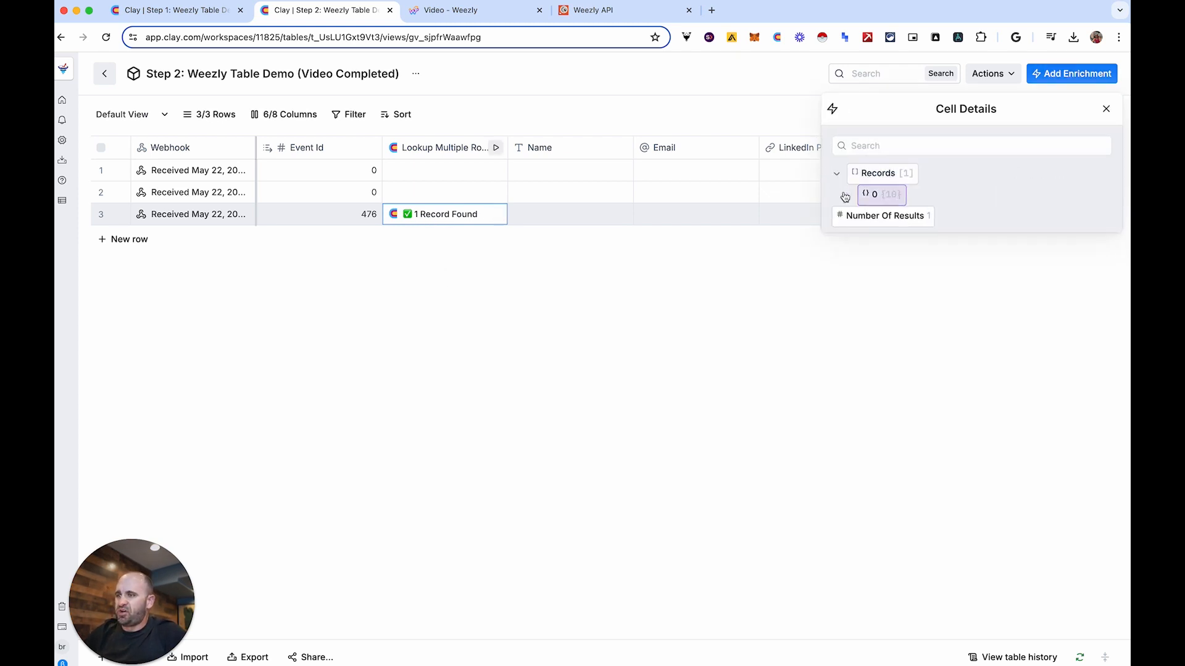
pyautogui.click(847, 195)
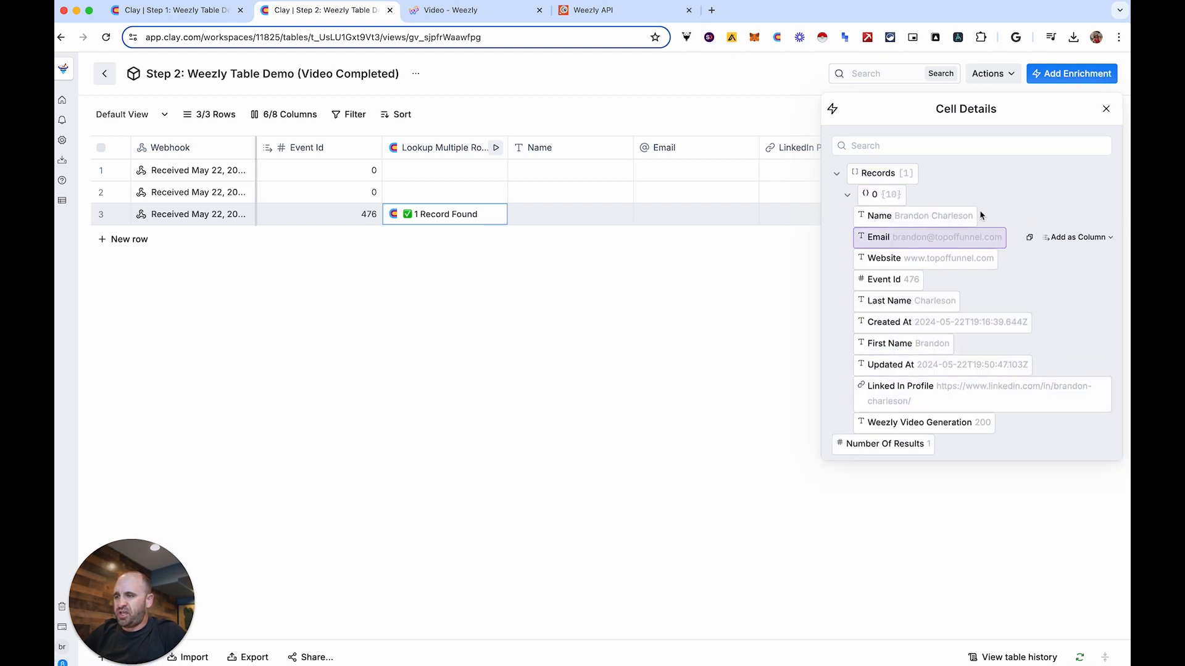
pyautogui.click(217, 16)
pyautogui.click(296, 16)
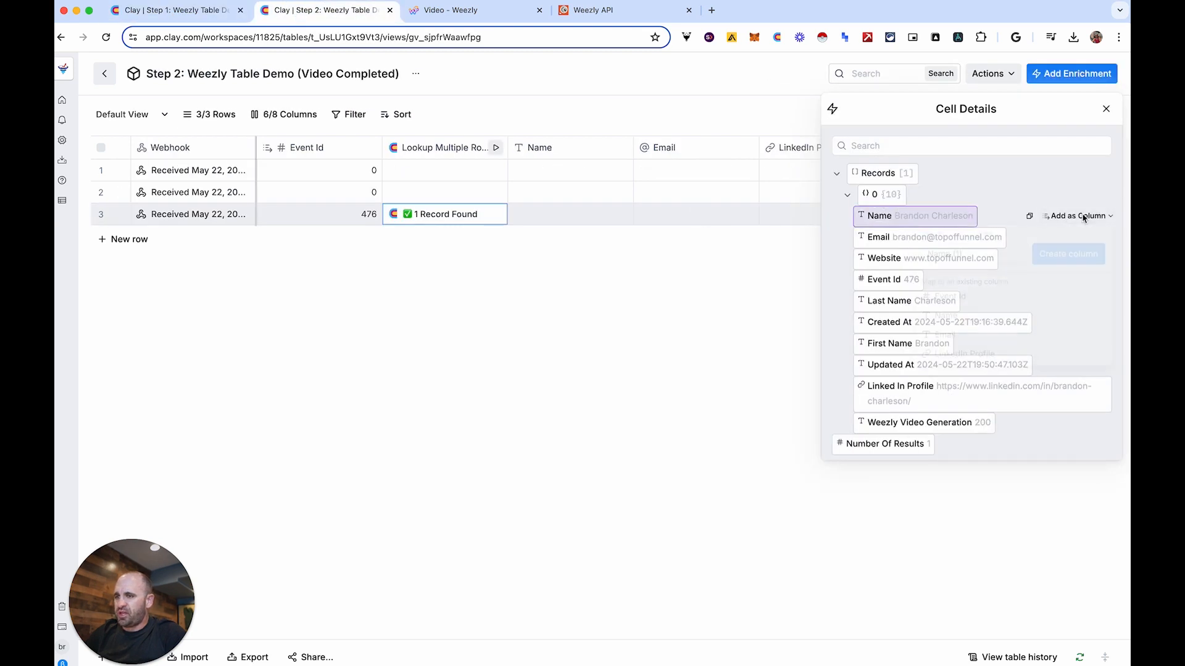
pyautogui.click(1084, 217)
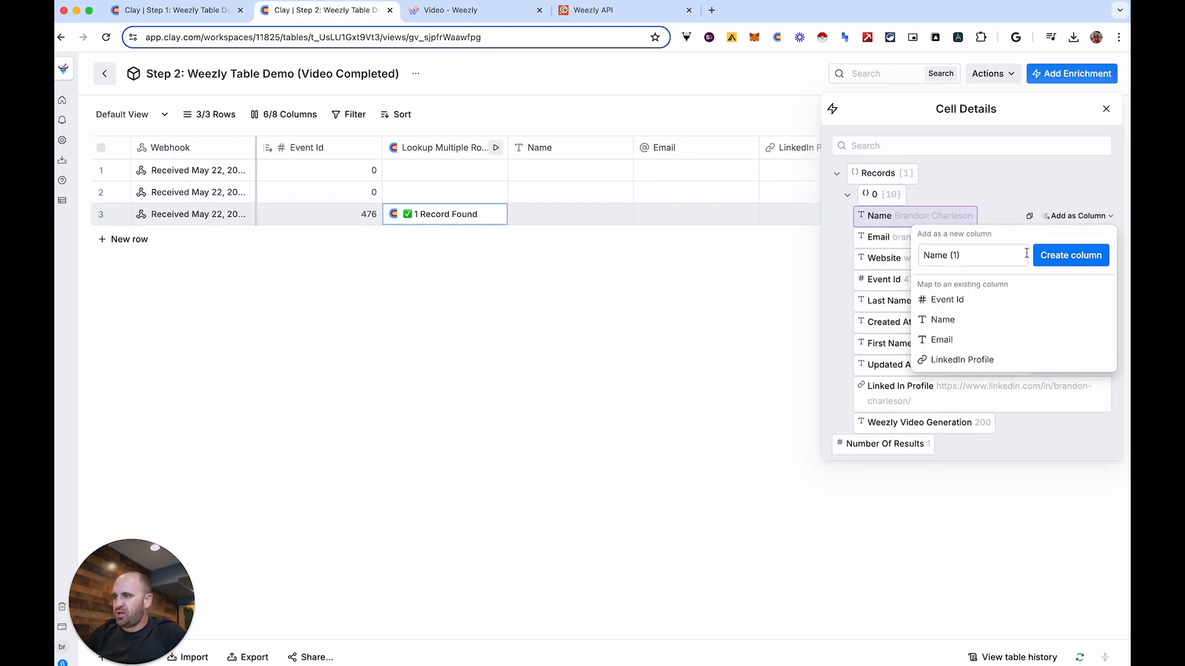
pyautogui.click(943, 320)
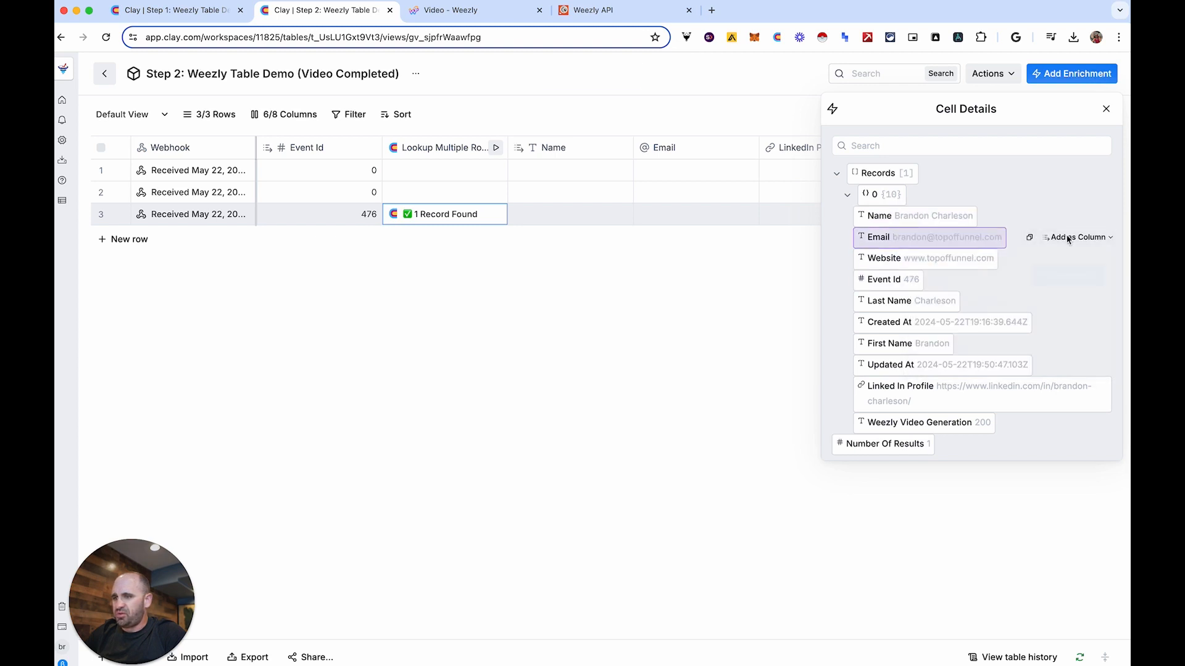
# Map the lookup record's Email field to the existing Email column.
pyautogui.click(839, 173)
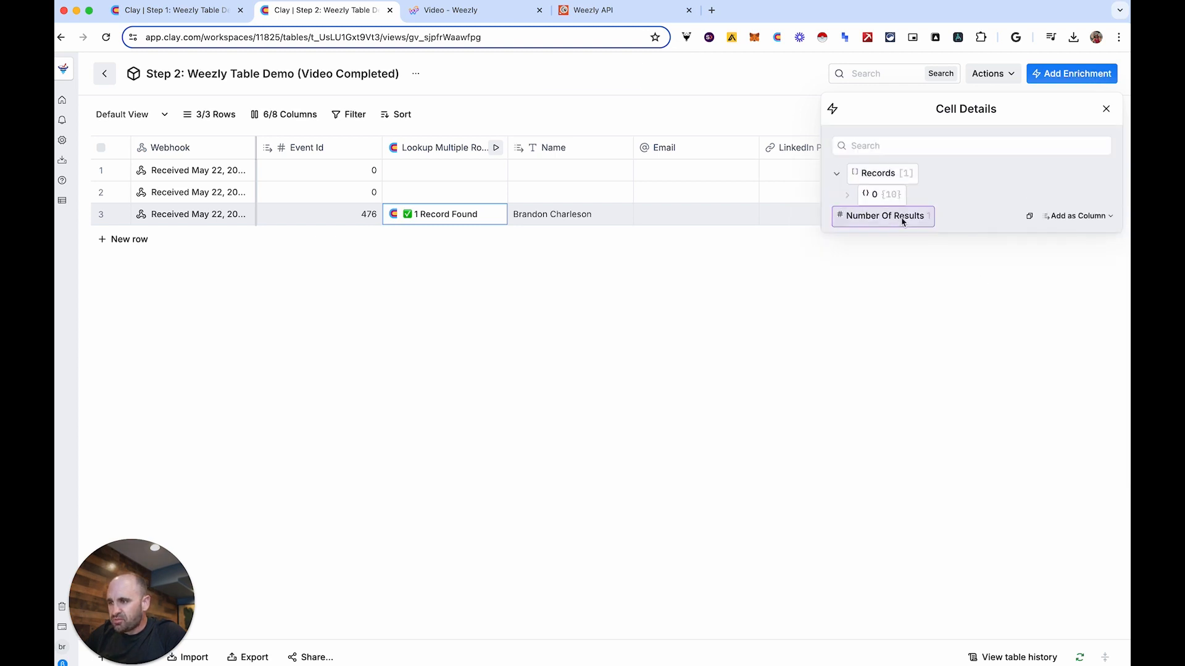
pyautogui.click(849, 194)
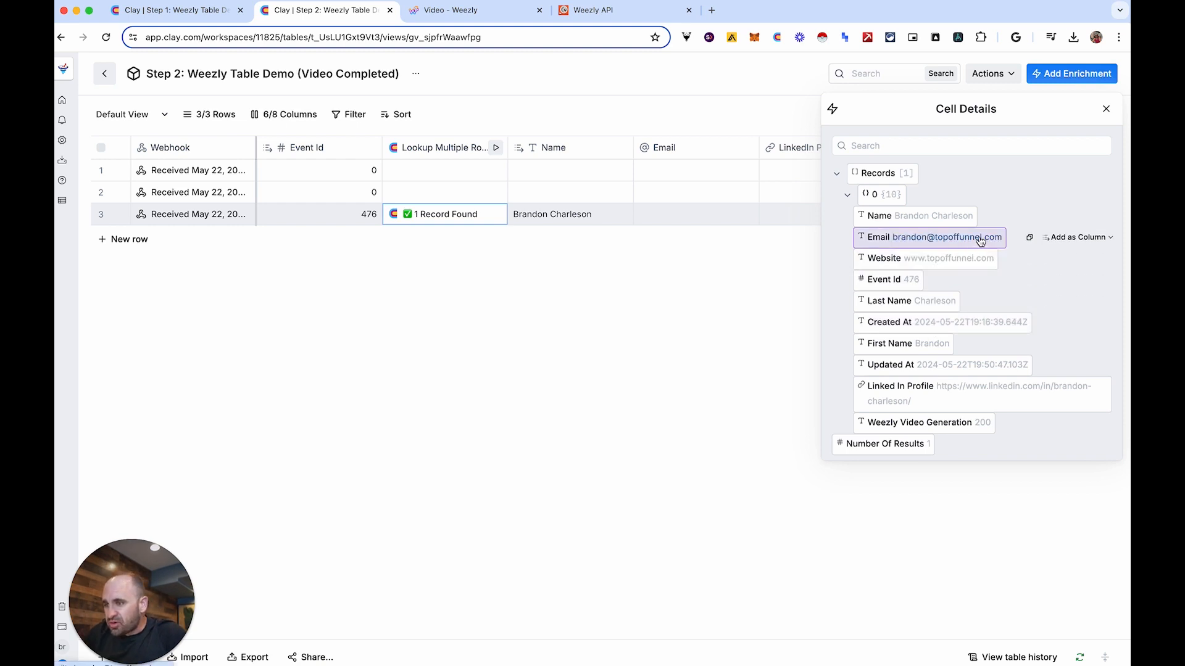
pyautogui.click(1069, 239)
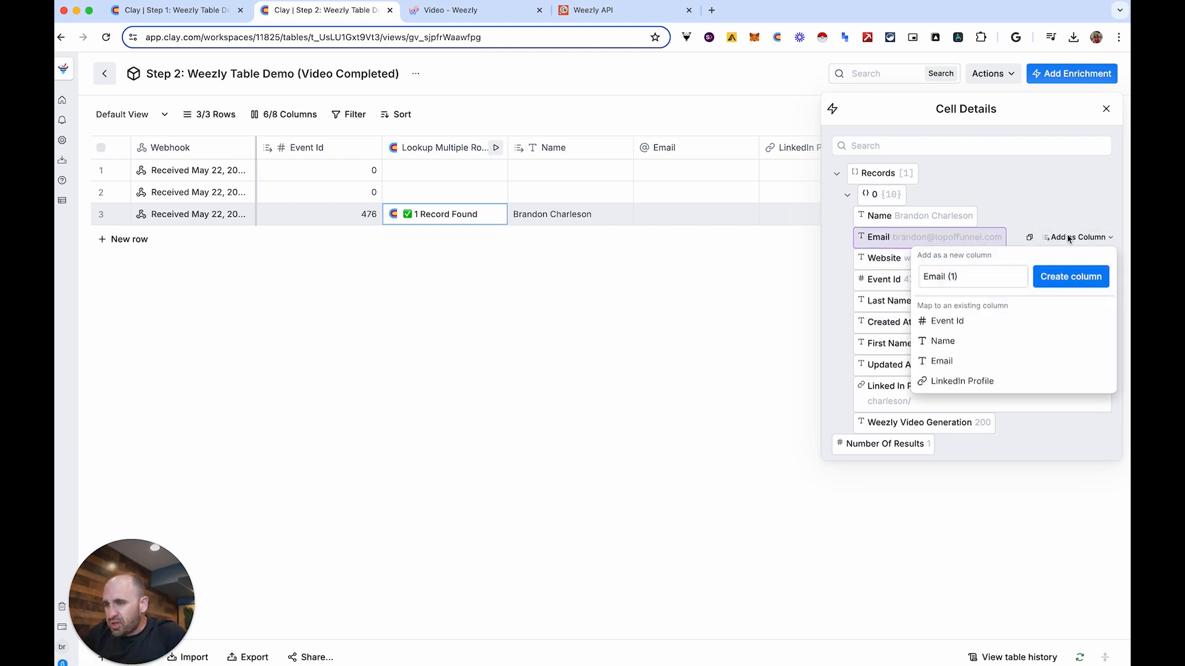
pyautogui.click(940, 361)
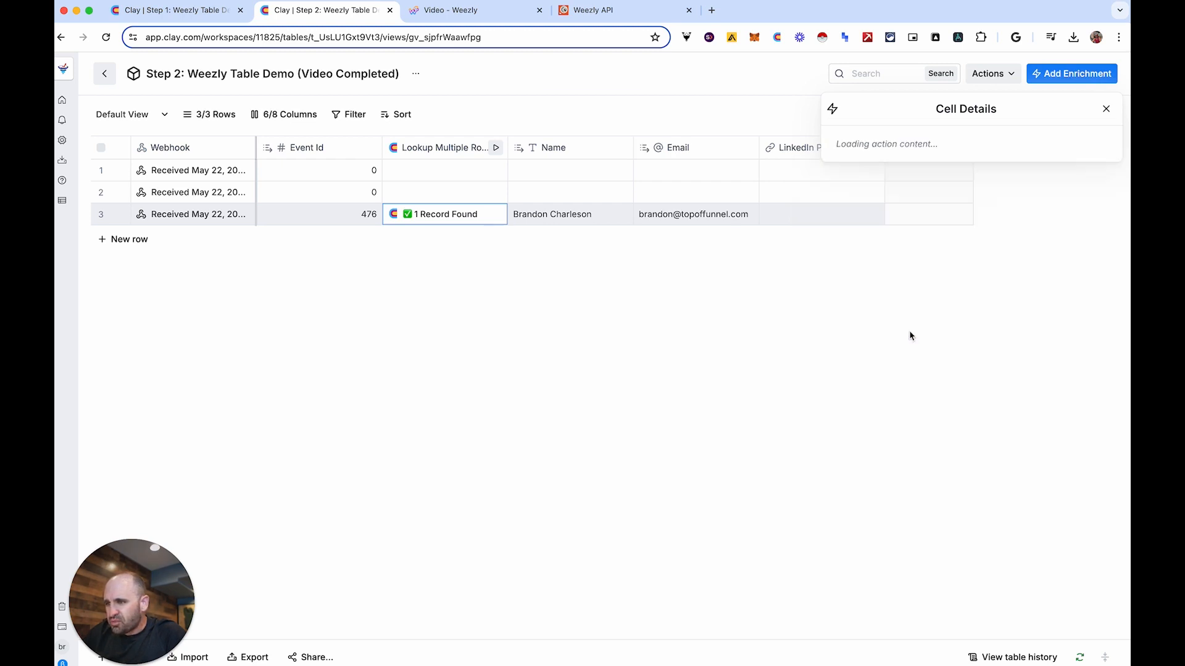
# Map the lookup record's Linked In Profile field to the existing LinkedIn Profile column.
pyautogui.click(837, 175)
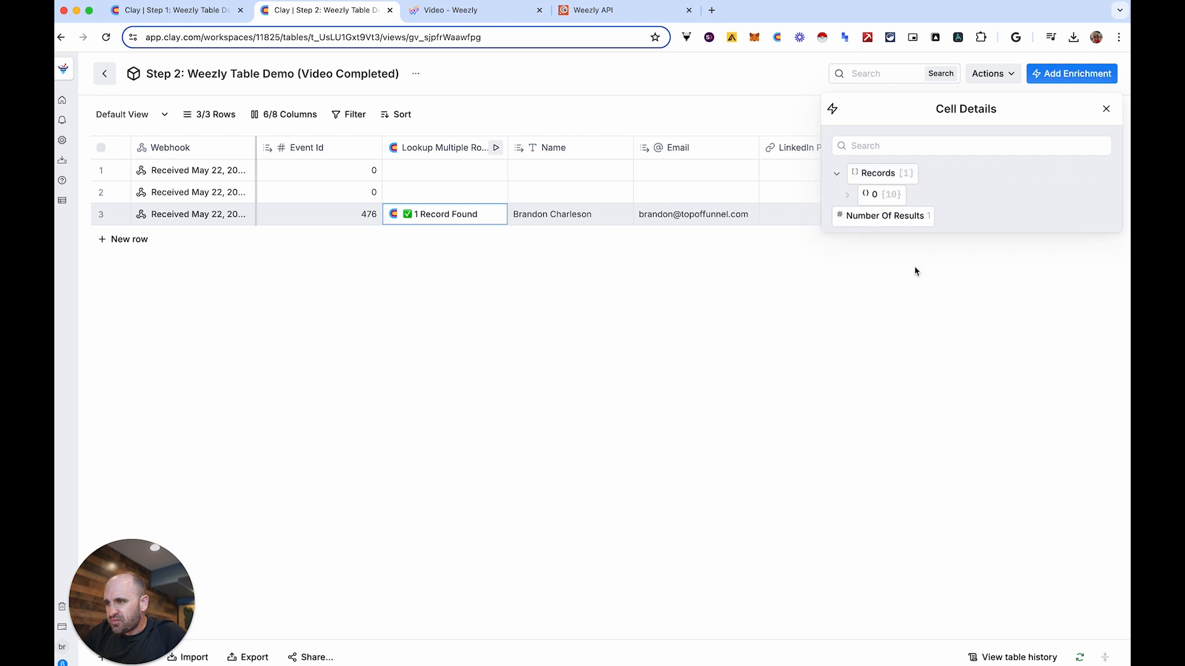
pyautogui.click(847, 195)
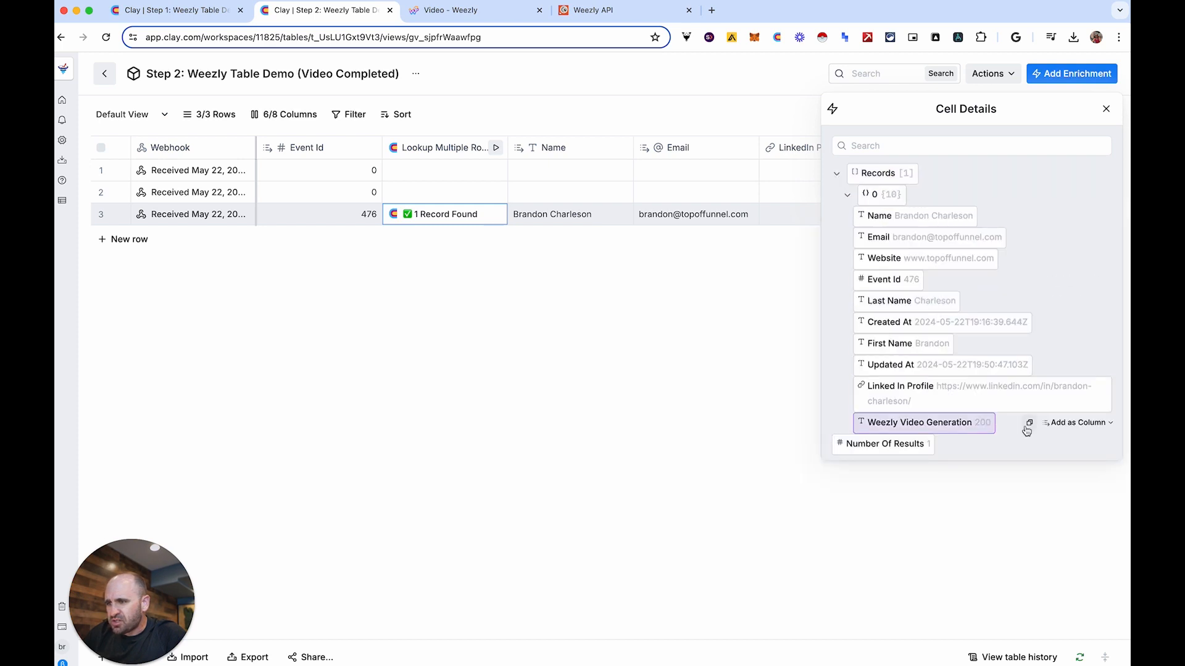
pyautogui.click(1080, 387)
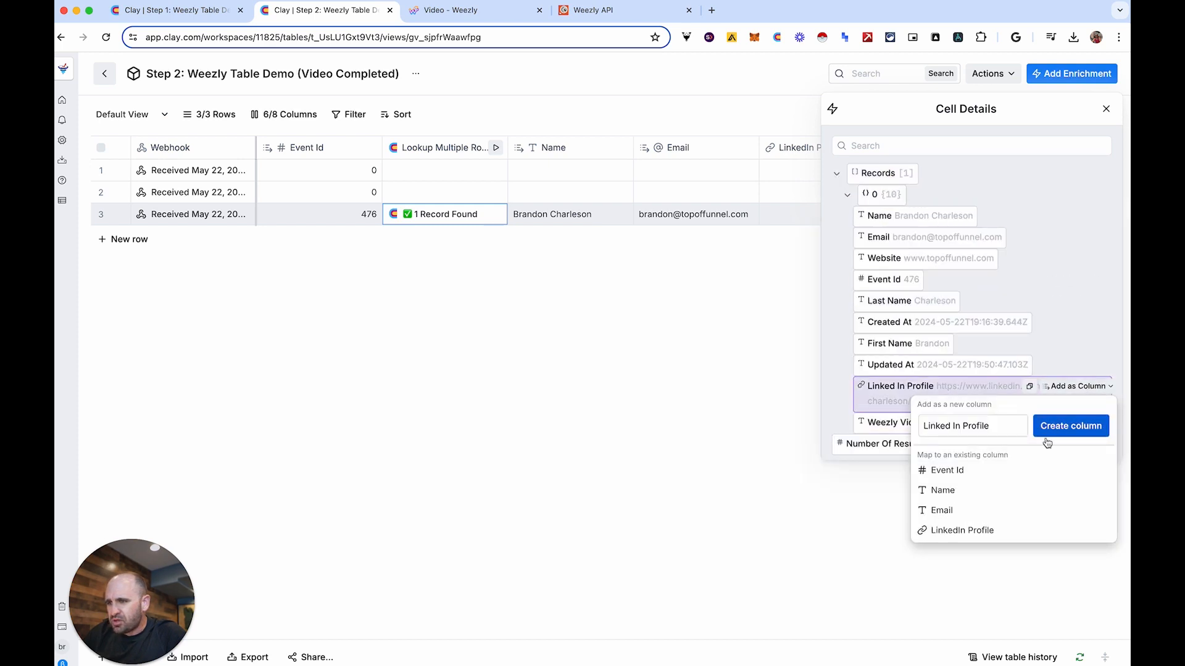
pyautogui.click(963, 530)
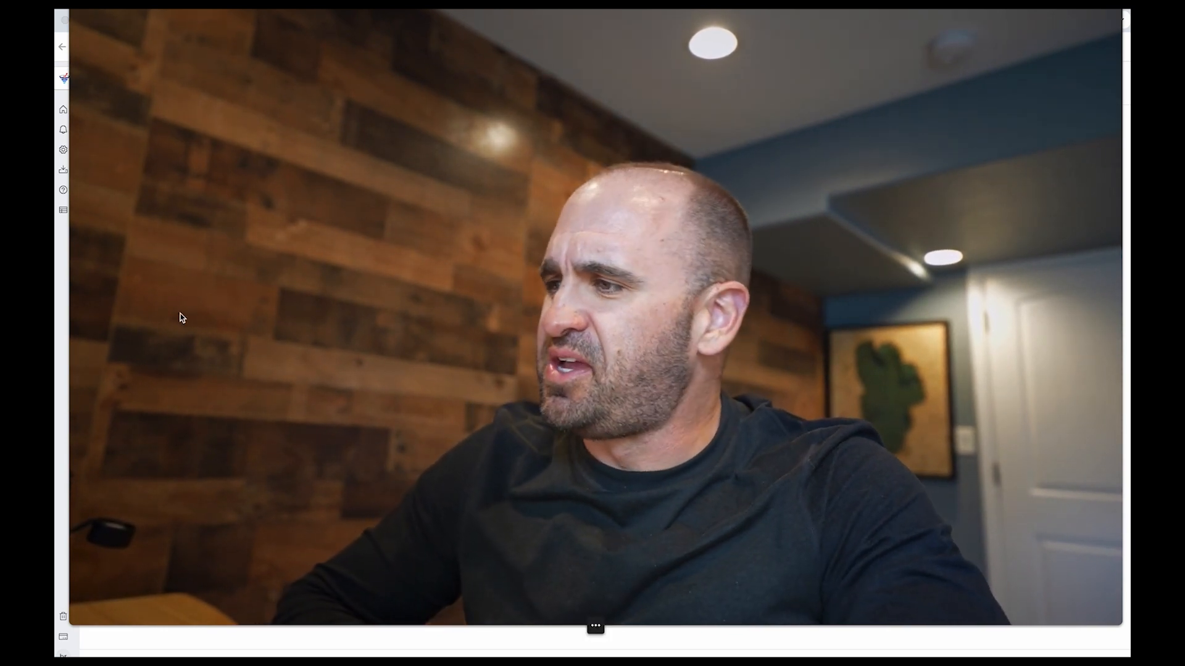
pyautogui.click(577, 626)
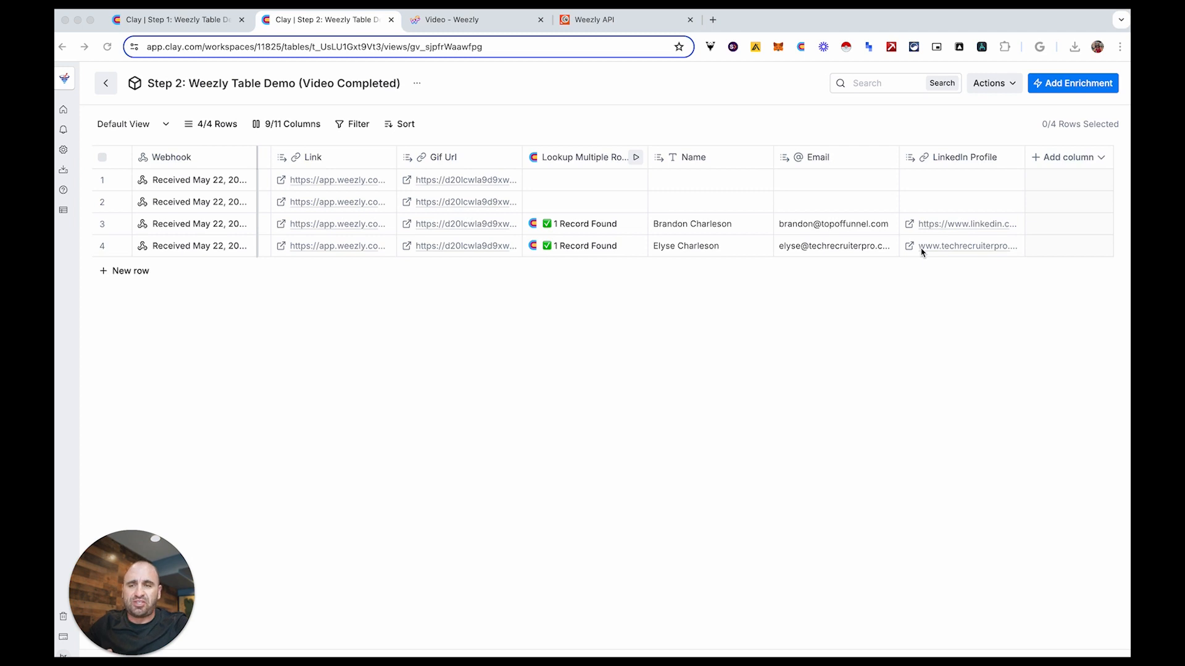
pyautogui.click(964, 156)
pyautogui.click(841, 295)
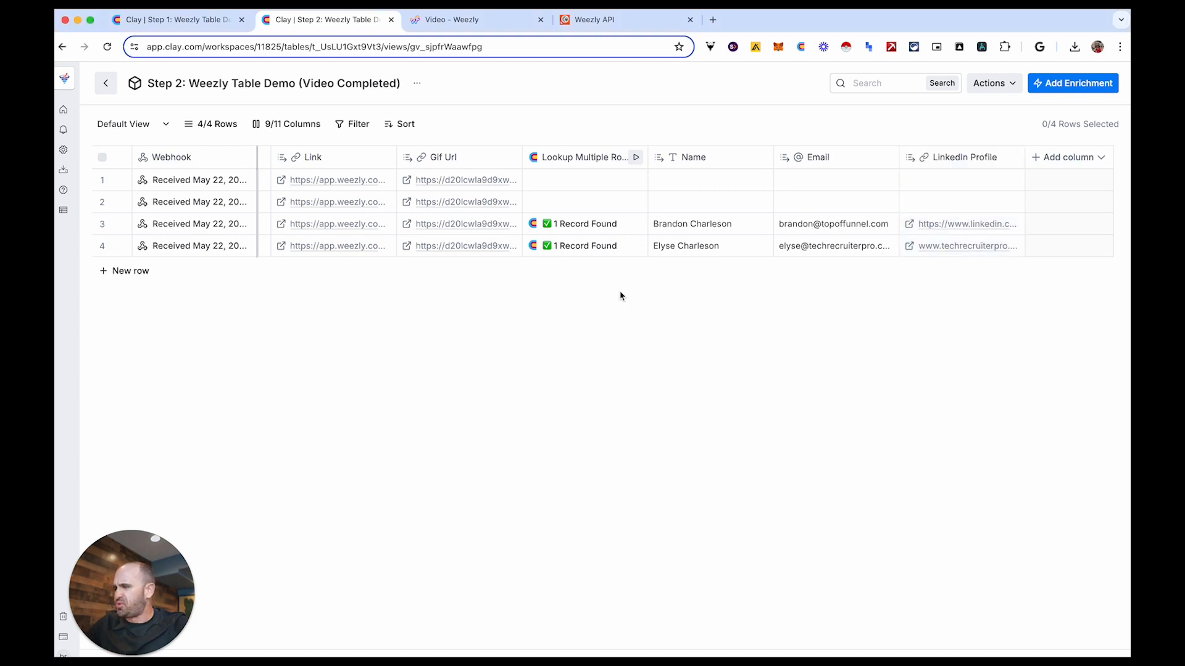
pyautogui.click(584, 249)
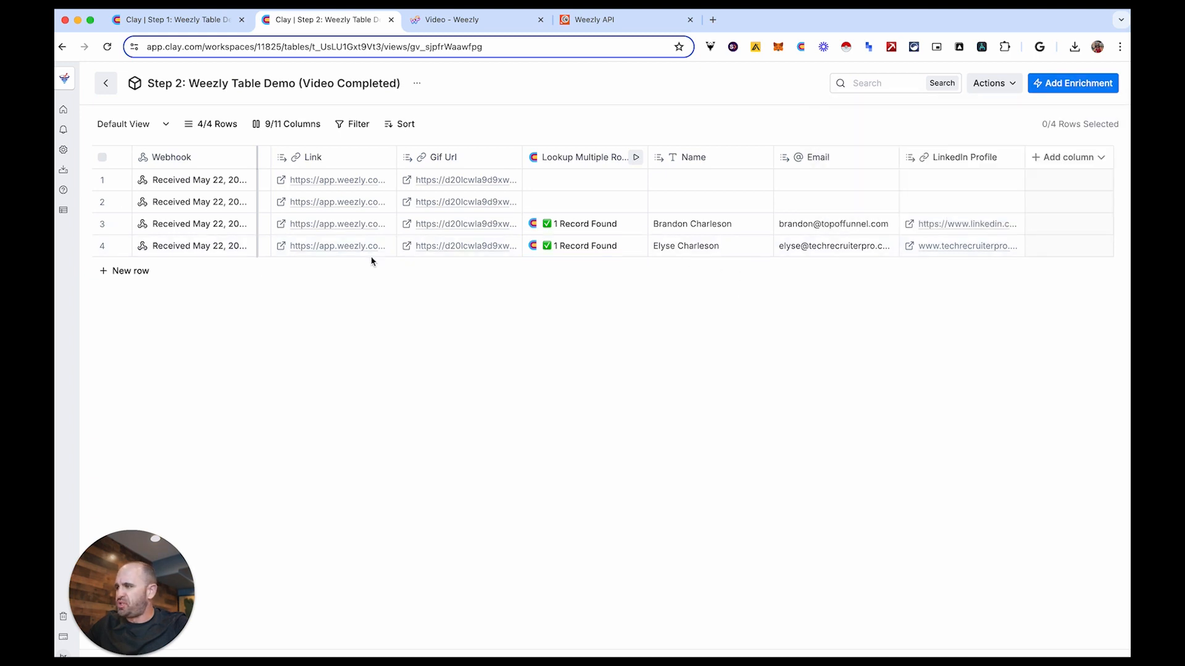
# Compare the Website field in Step 2's fourth-row webhook data with the second queue entry of Step 1's second-row video generation response.
pyautogui.click(209, 247)
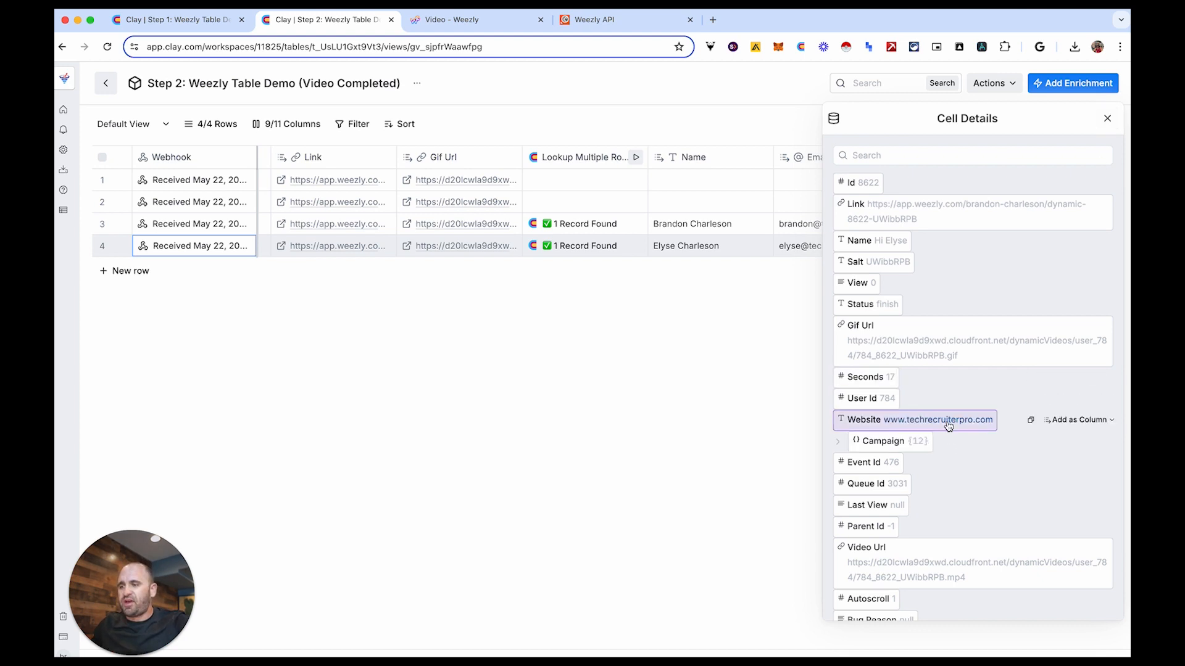
pyautogui.click(1107, 118)
pyautogui.click(217, 26)
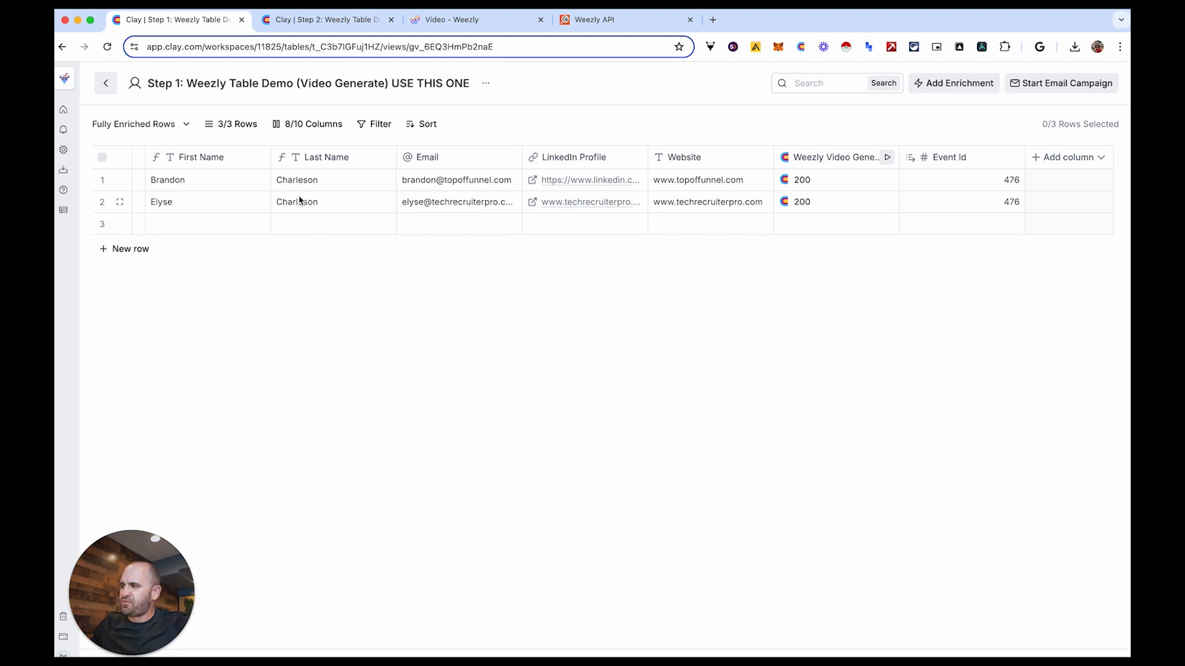
pyautogui.click(820, 208)
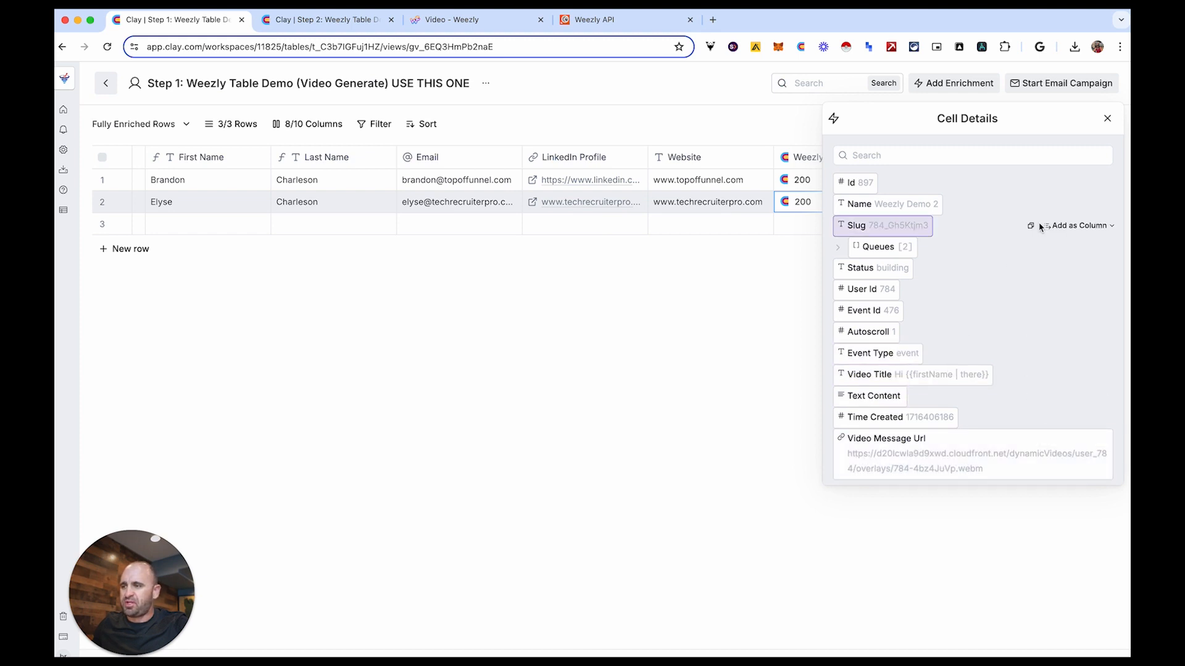
pyautogui.click(838, 247)
pyautogui.click(848, 268)
pyautogui.click(849, 269)
pyautogui.click(849, 289)
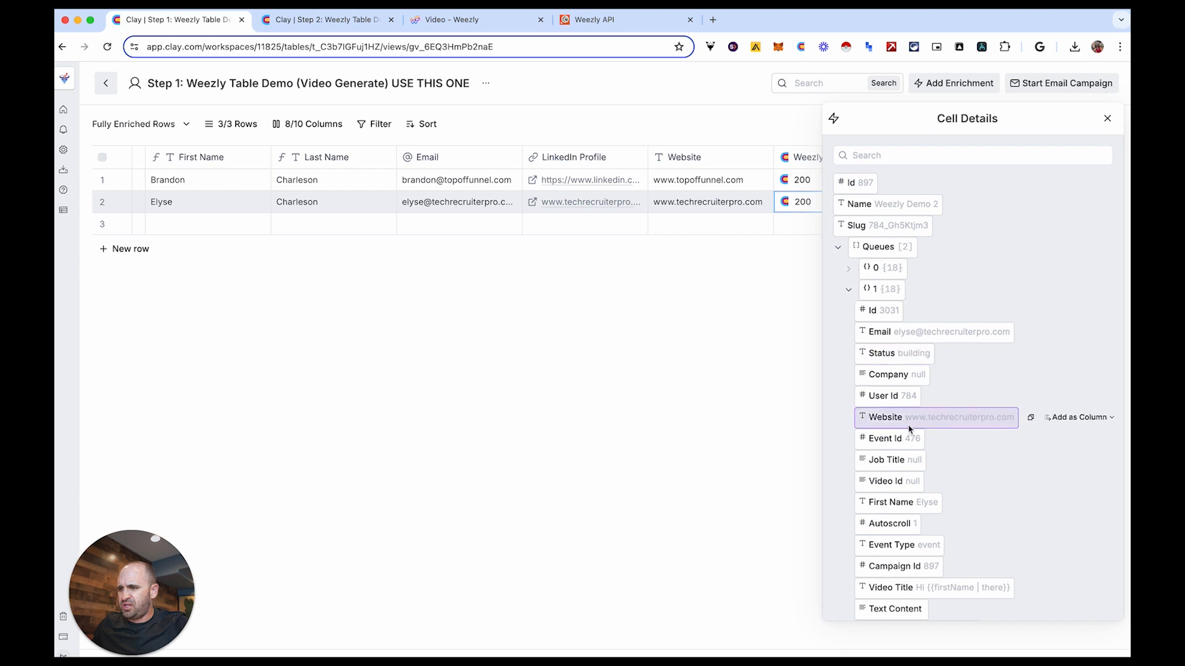
pyautogui.click(1107, 118)
# Review the Step 2 lookup's table to search, target column, filter operator and row value settings.
pyautogui.click(350, 25)
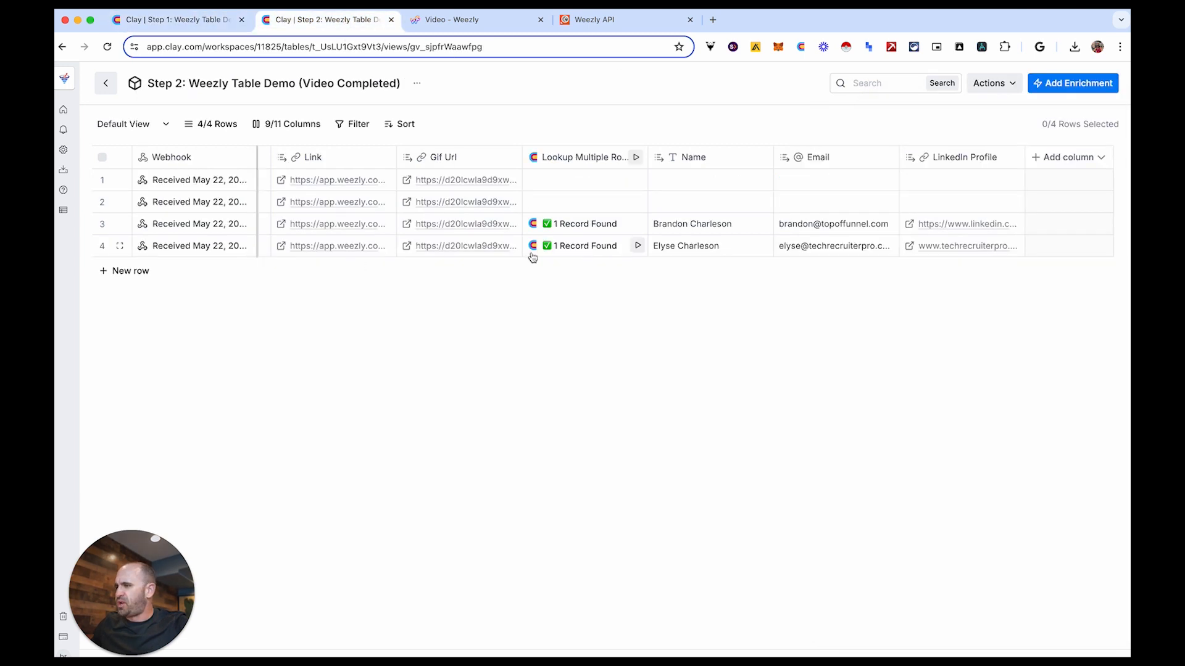
pyautogui.click(586, 159)
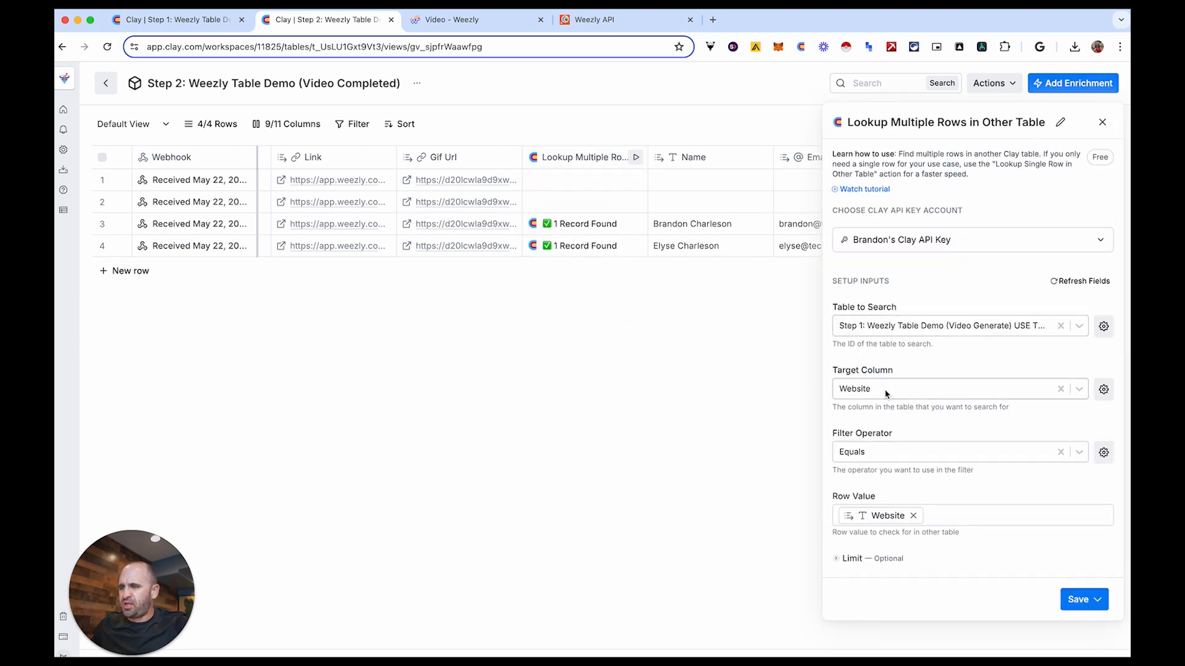
pyautogui.scroll(-2, 889, 401)
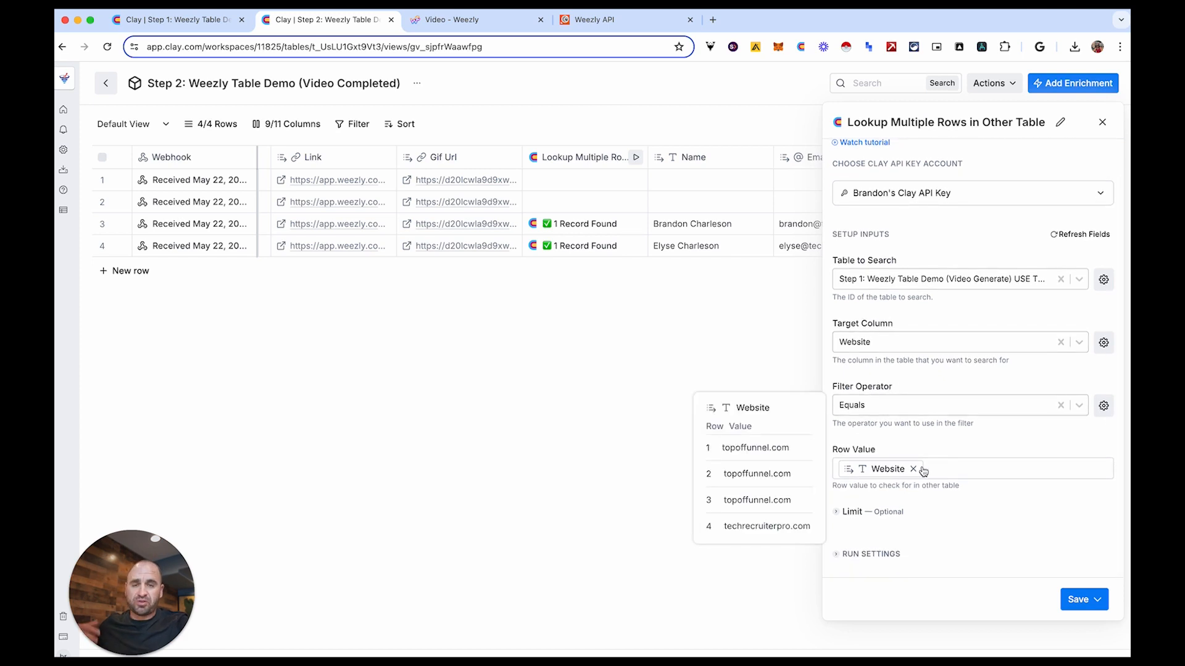
pyautogui.click(1100, 125)
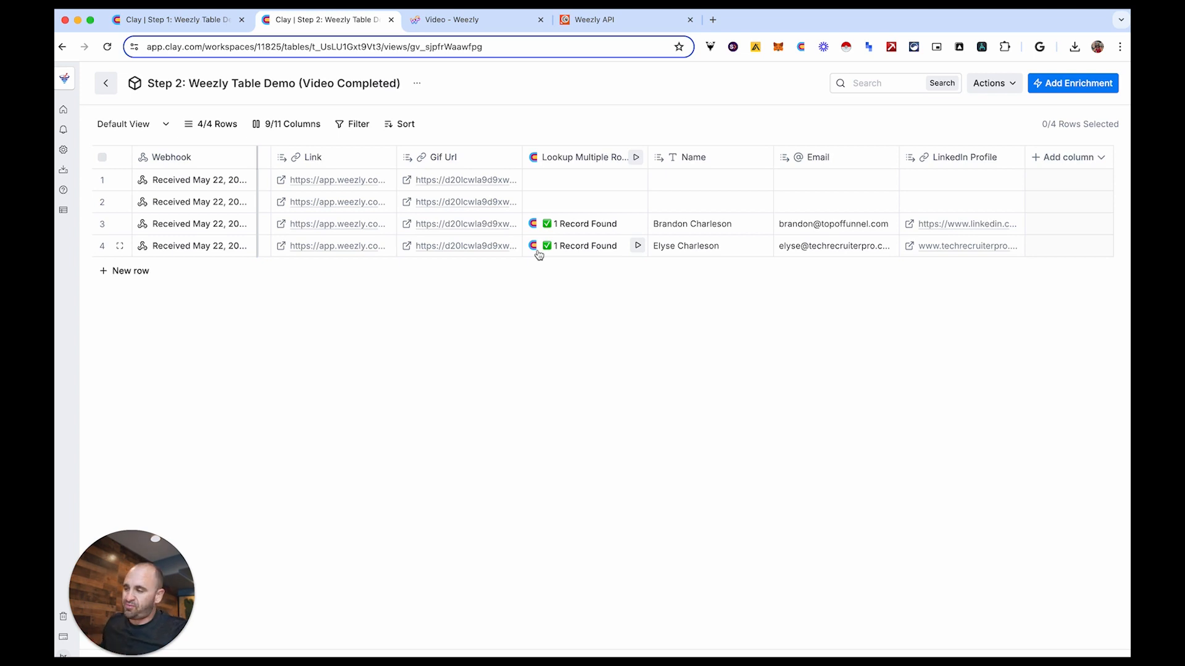
# Look through the fields of the fourth row's webhook data in the Step 2 table.
pyautogui.click(204, 246)
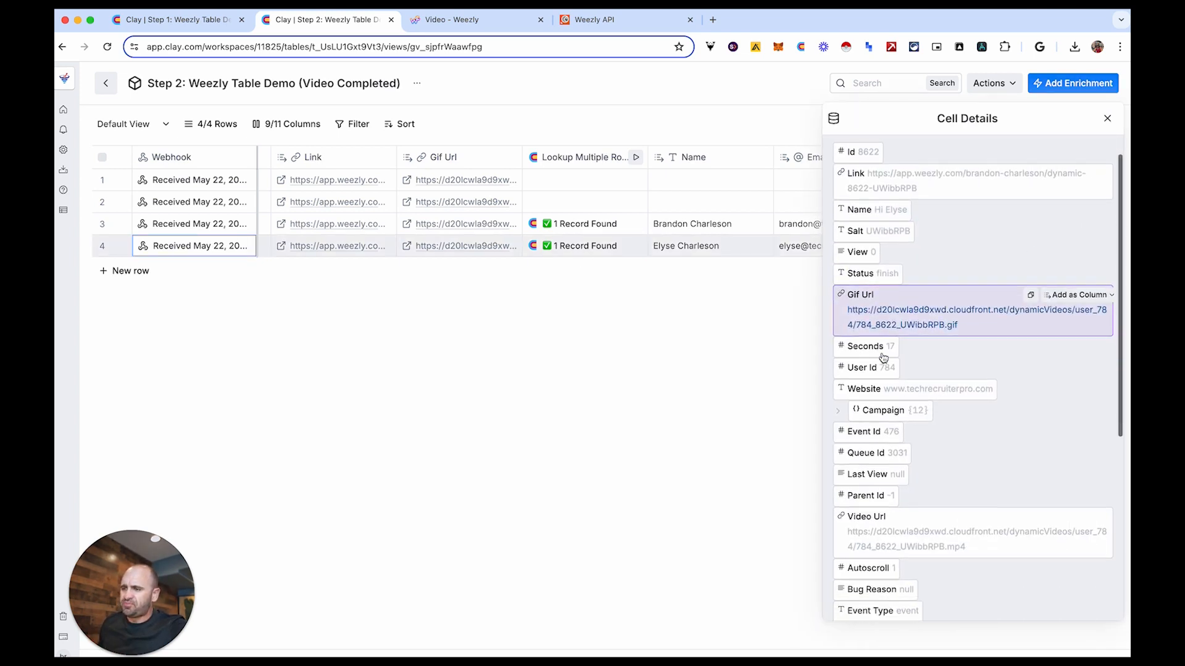
pyautogui.scroll(-3, 873, 426)
pyautogui.scroll(-5, 876, 521)
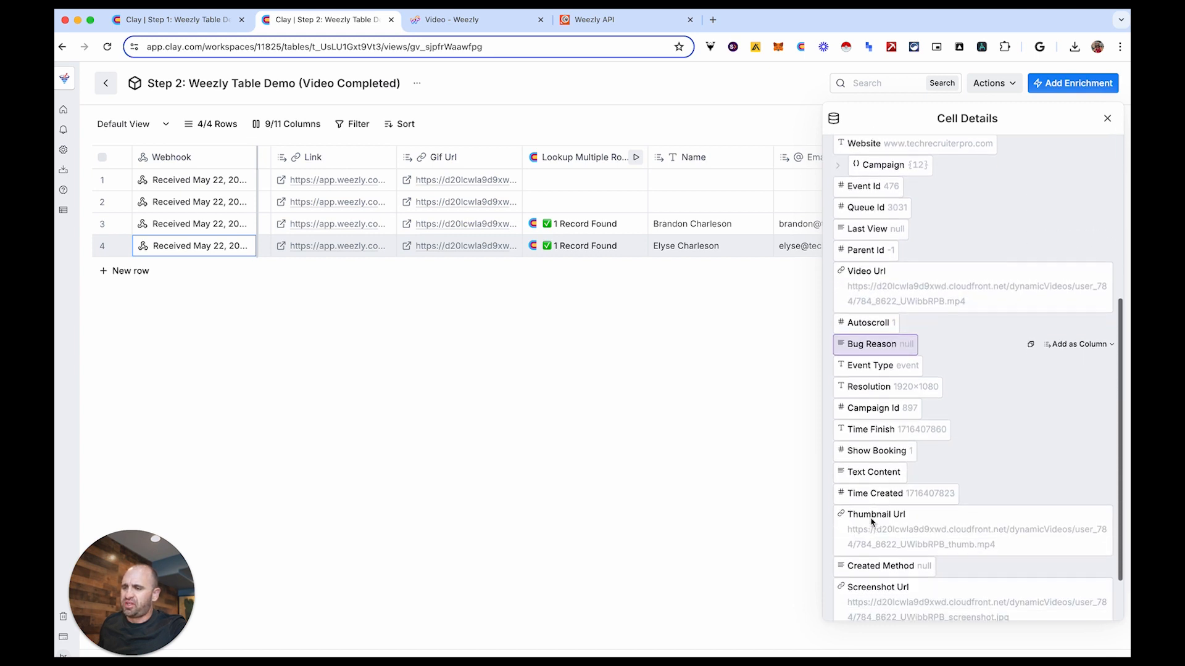
pyautogui.scroll(7, 889, 503)
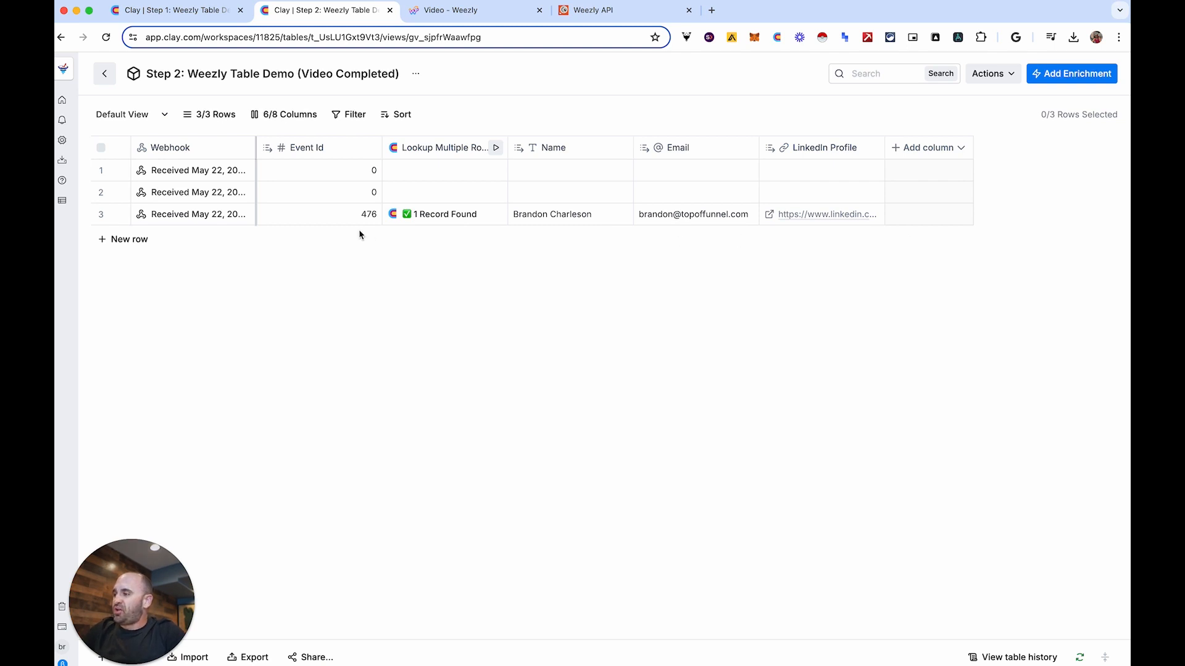
# Add the Gif Url field from the third row's webhook data as a column.
pyautogui.click(210, 223)
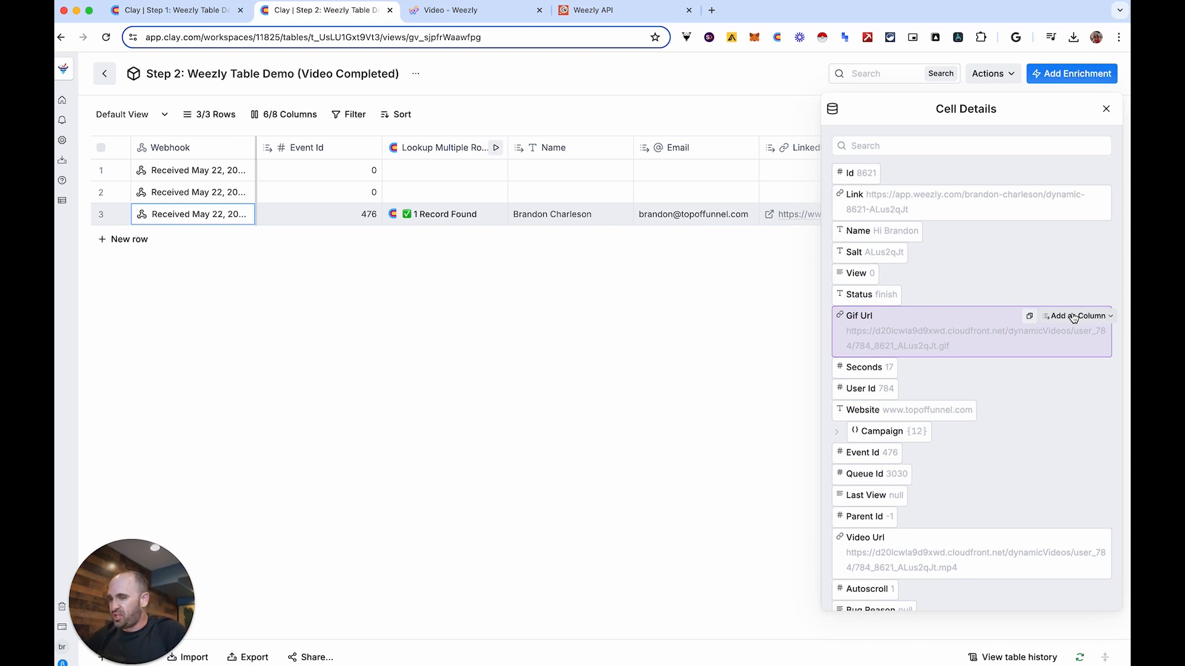
pyautogui.click(1074, 317)
pyautogui.click(1082, 355)
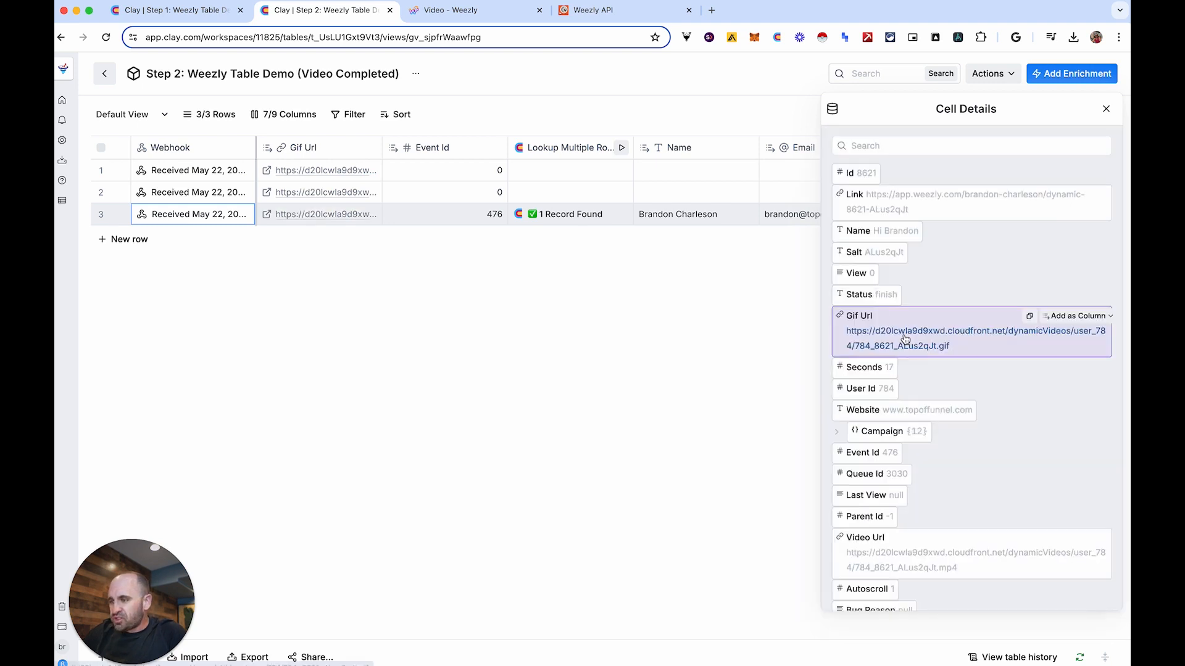
# Look through the third row's other webhook fields and preview the personalized video page from its Link field.
pyautogui.scroll(-5, 911, 355)
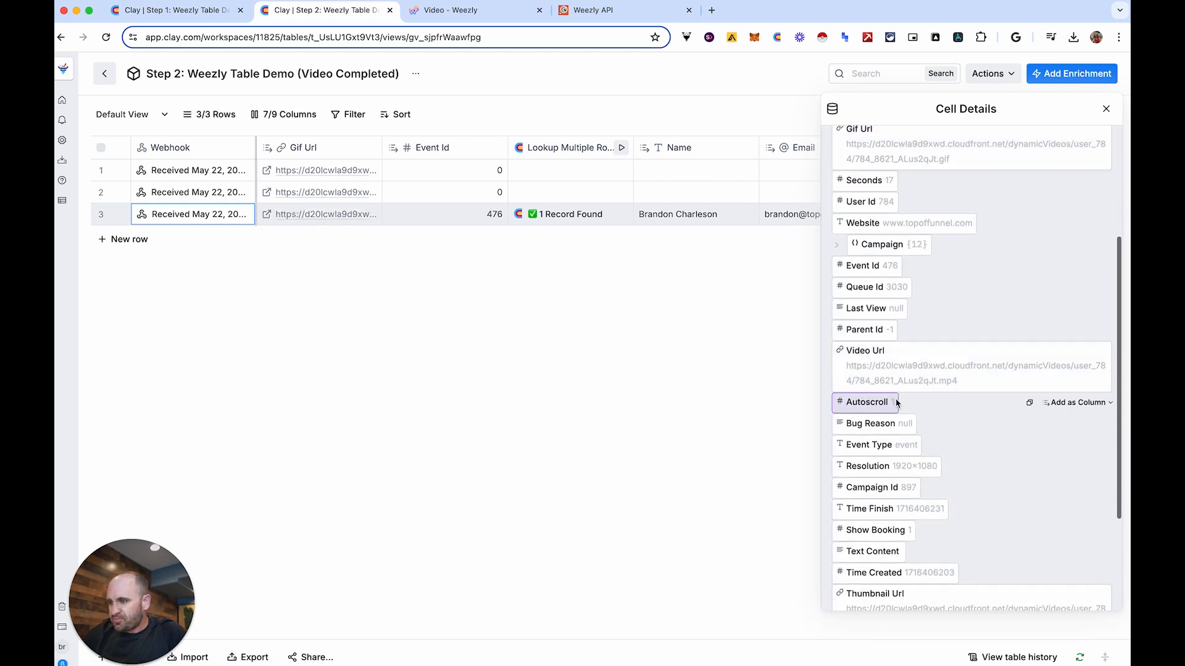
pyautogui.scroll(-4, 1061, 395)
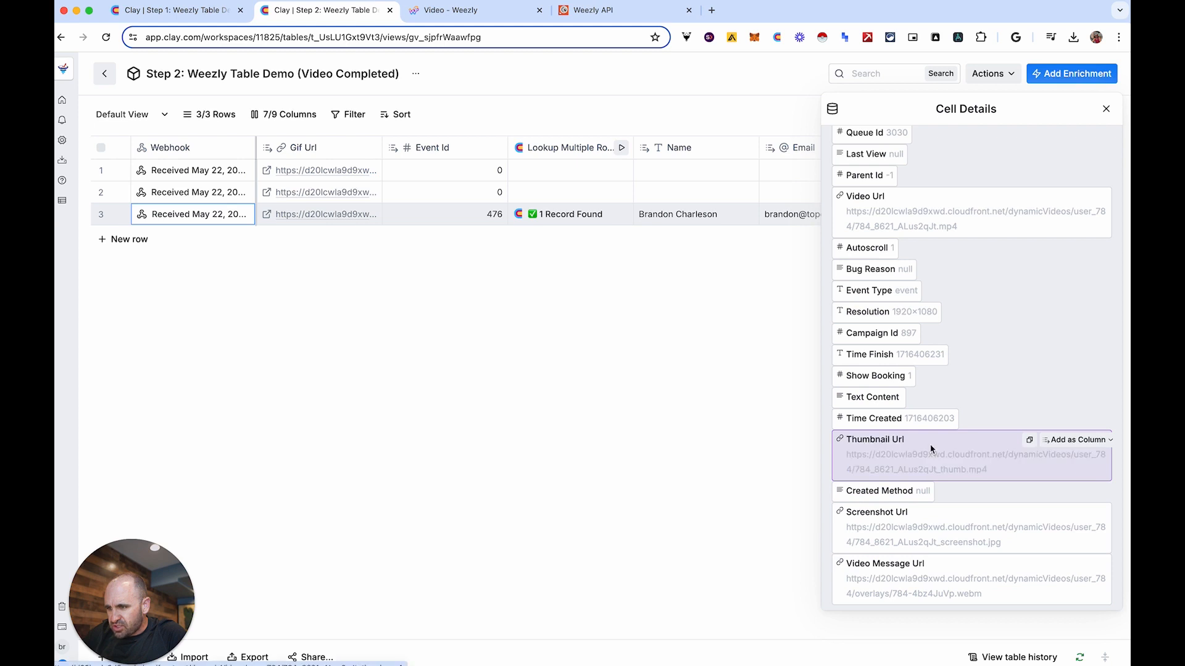
pyautogui.scroll(5, 926, 420)
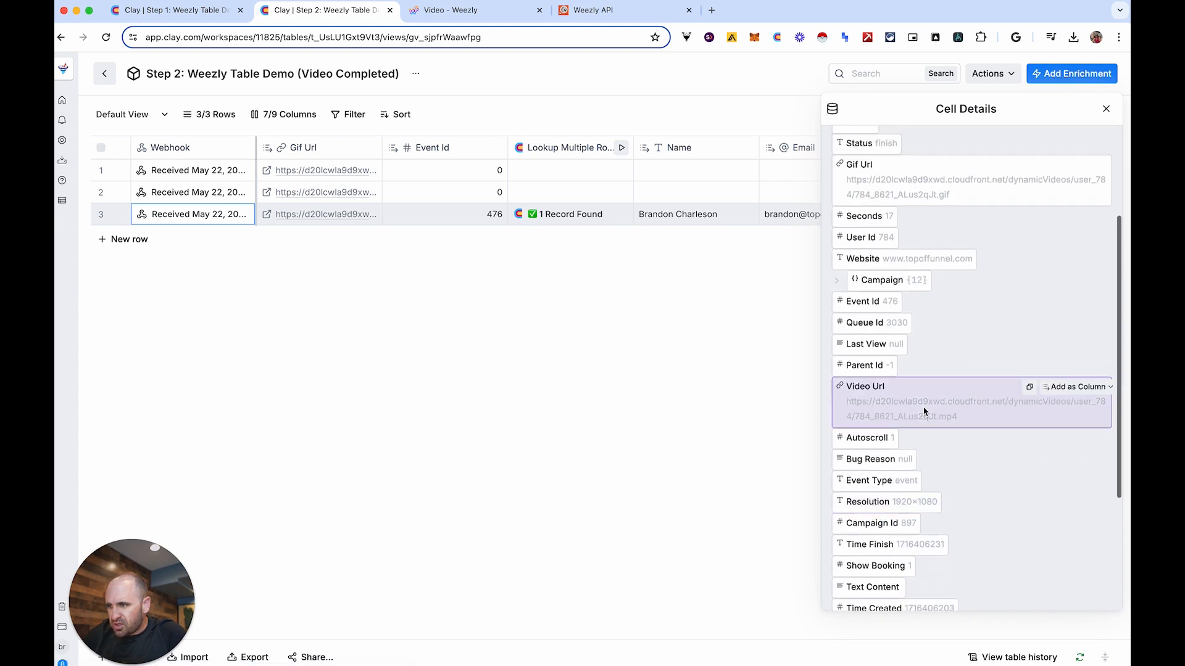
pyautogui.scroll(3, 924, 410)
pyautogui.scroll(3, 918, 449)
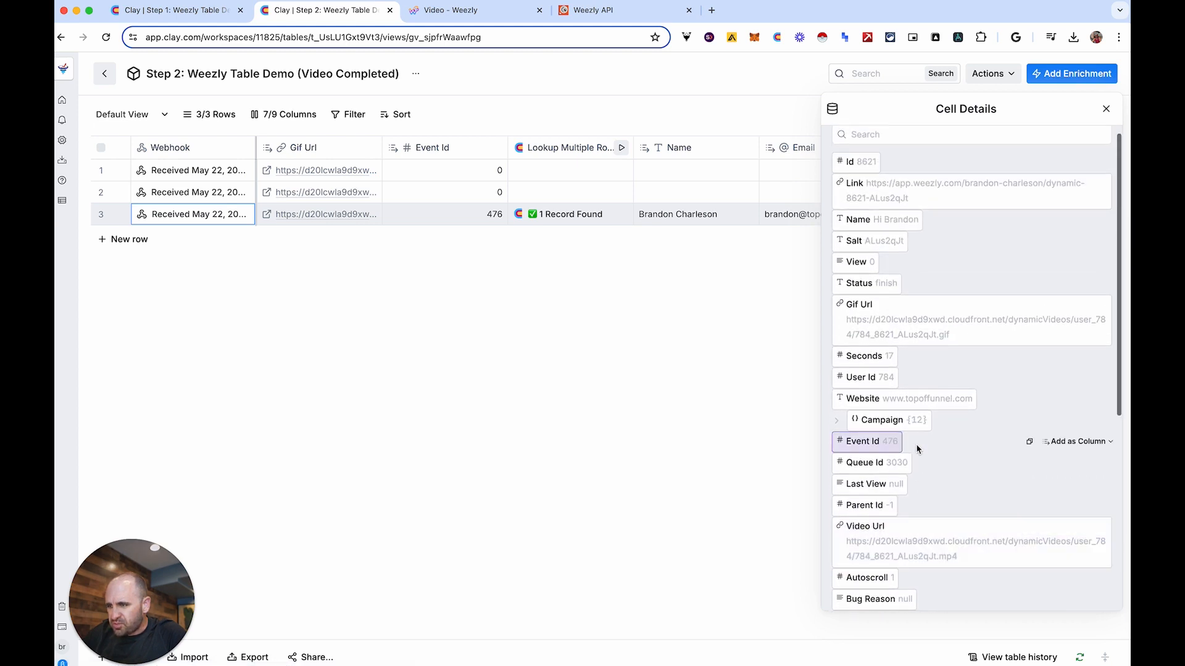
pyautogui.click(901, 195)
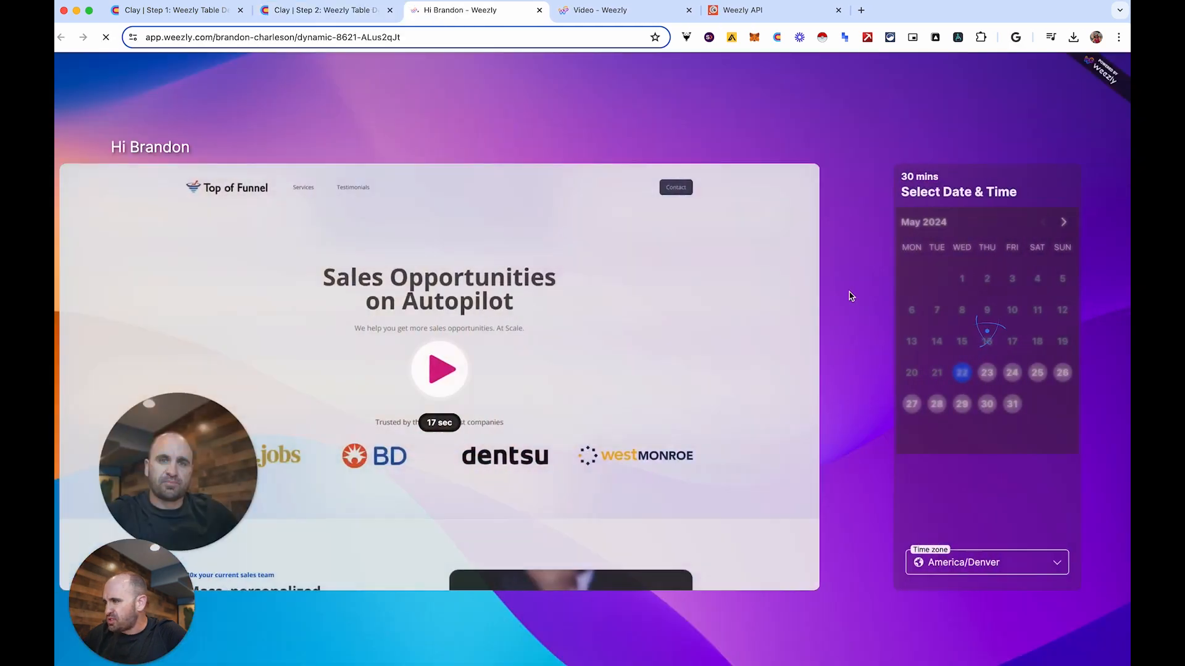
pyautogui.press('super+w')
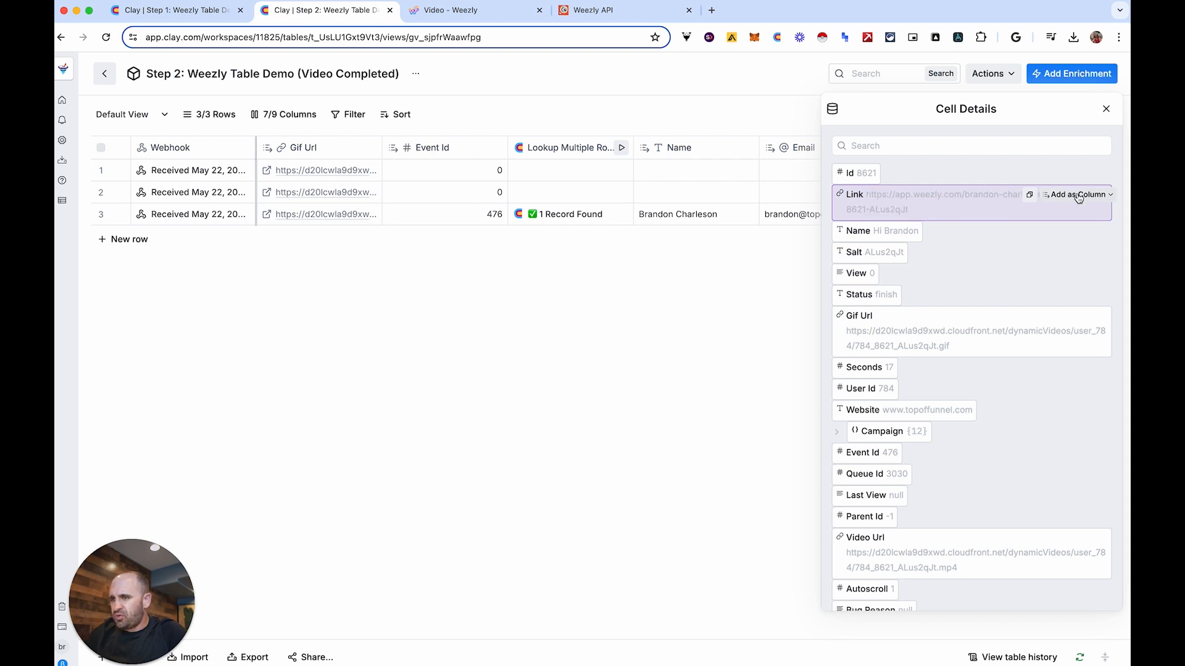
# Add the webhook data's Link field as a column and close the cell details.
pyautogui.click(1078, 196)
pyautogui.click(1076, 232)
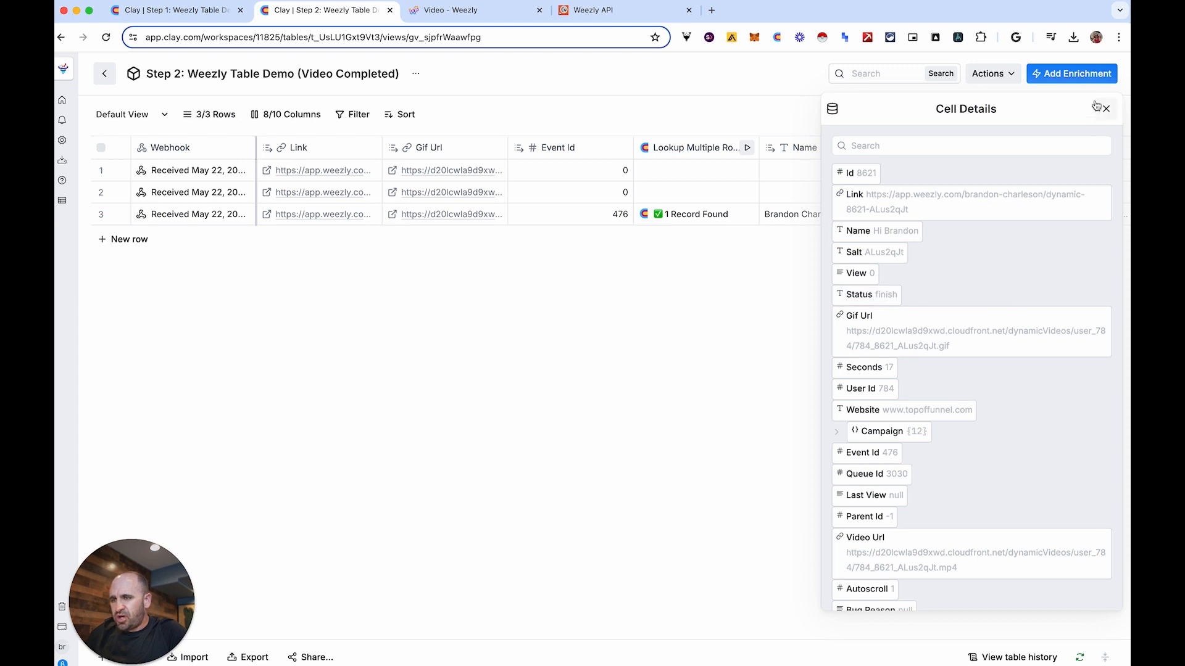
pyautogui.click(1105, 108)
pyautogui.hscroll(4, 875, 348)
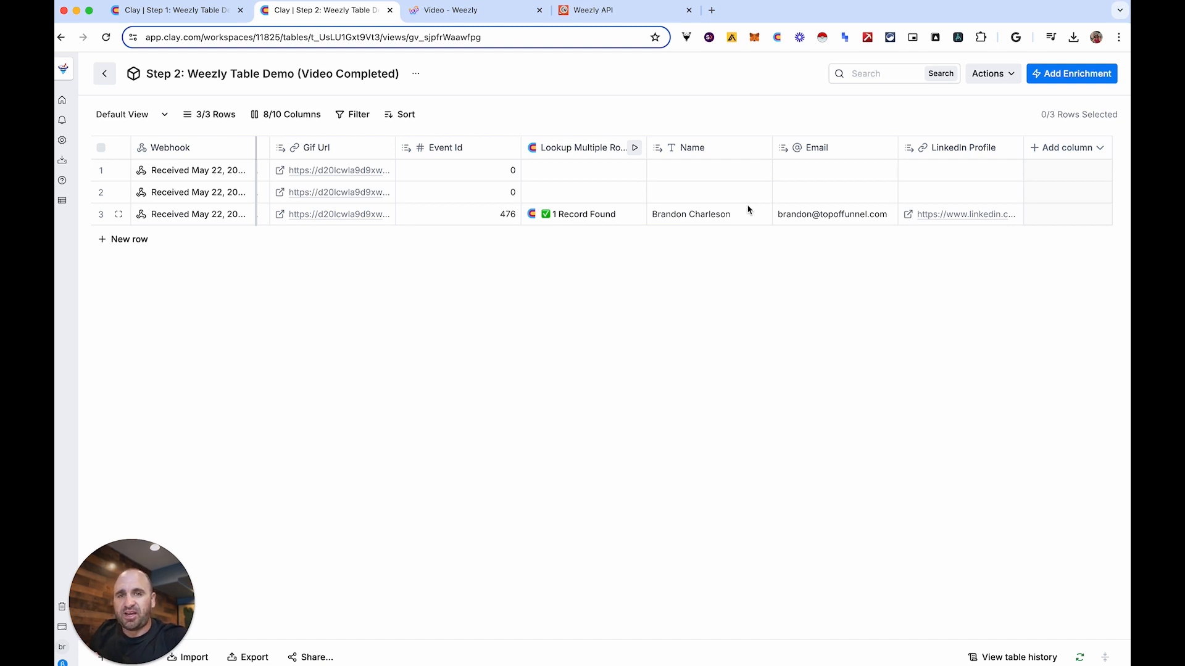
# Open the third row's webhook details again and look through the fields below Gif Url.
pyautogui.click(191, 217)
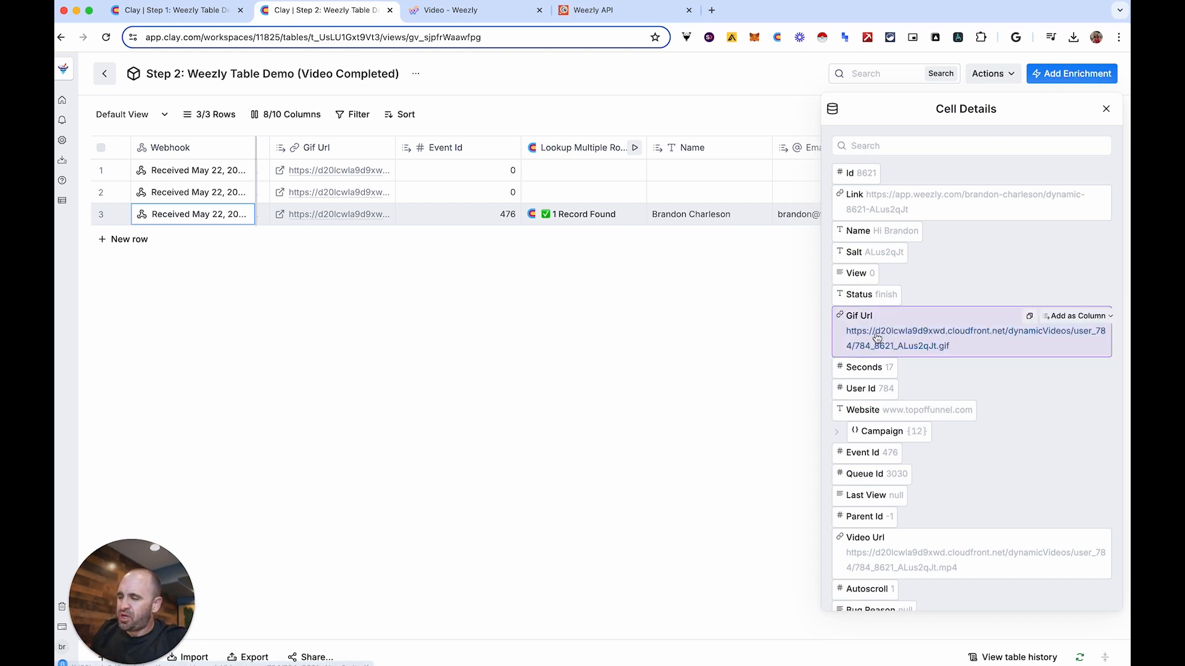
pyautogui.scroll(-4, 878, 338)
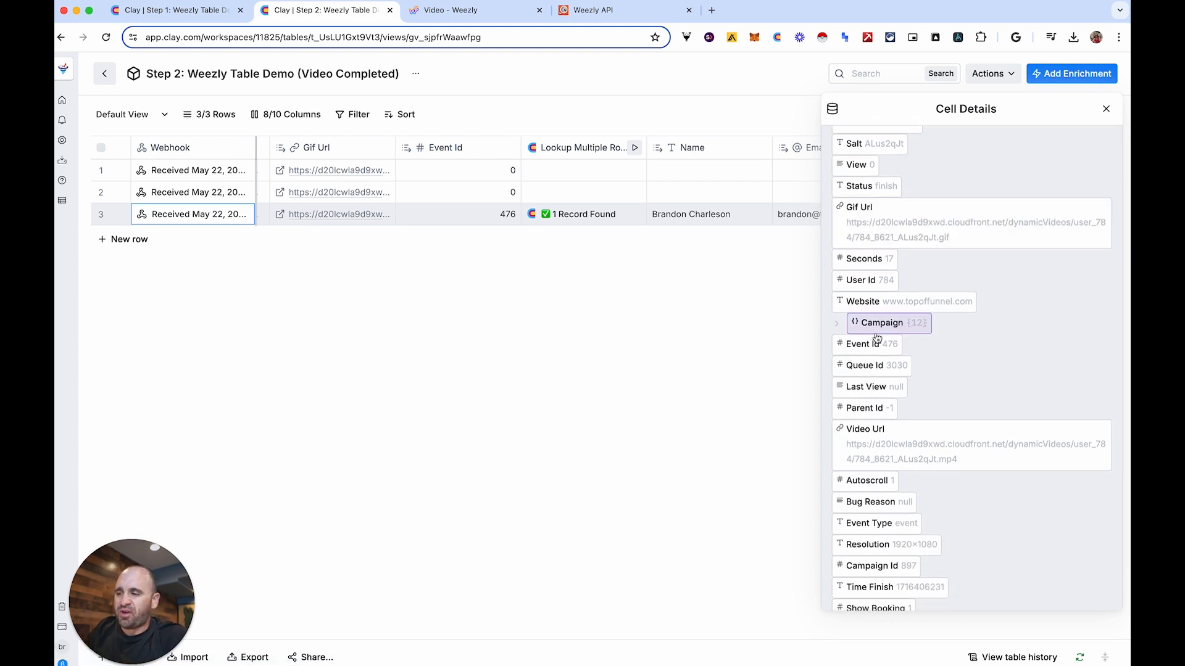